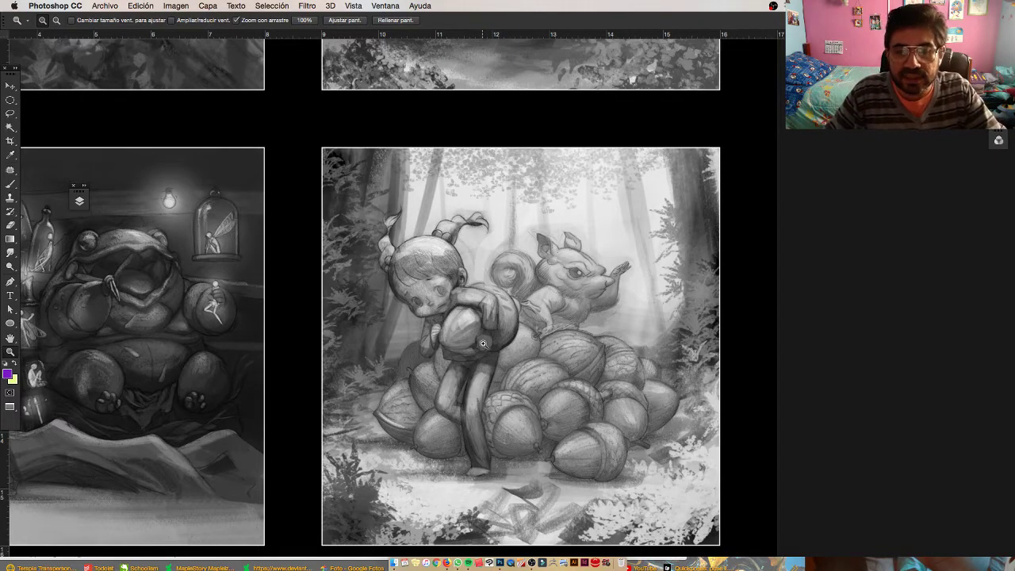
Examine the grayscale sketch of the child carrying a nut beside the squirrel, in close-up and against the neighbouring scenes
{"action": "left_click_drag", "start_coordinate": [461, 324], "coordinate": [534, 387]}
{"action": "scroll", "coordinate": [534, 386], "scroll_direction": "right", "scroll_amount": 2}
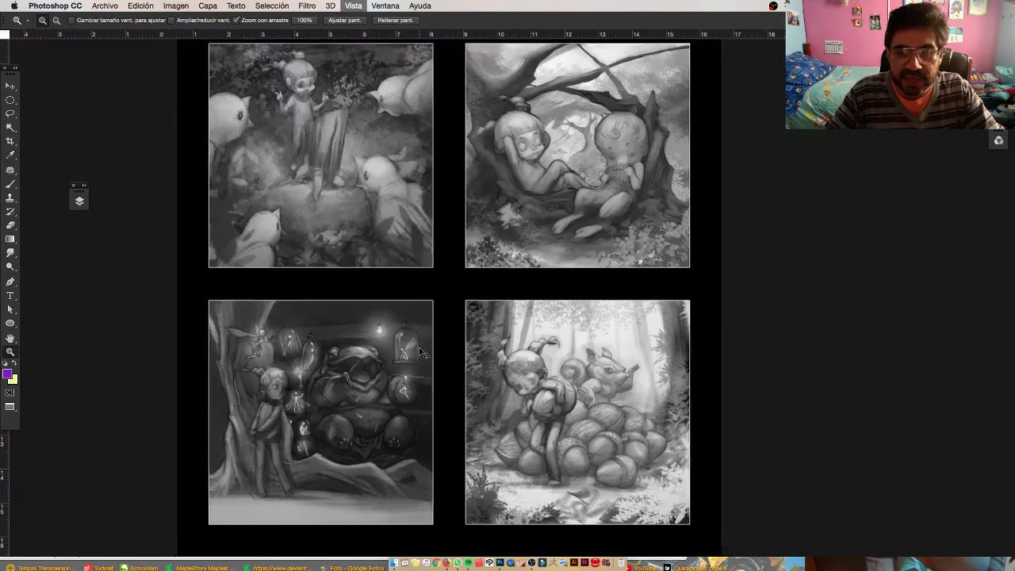
{"action": "left_click", "coordinate": [420, 352], "text": "alt"}
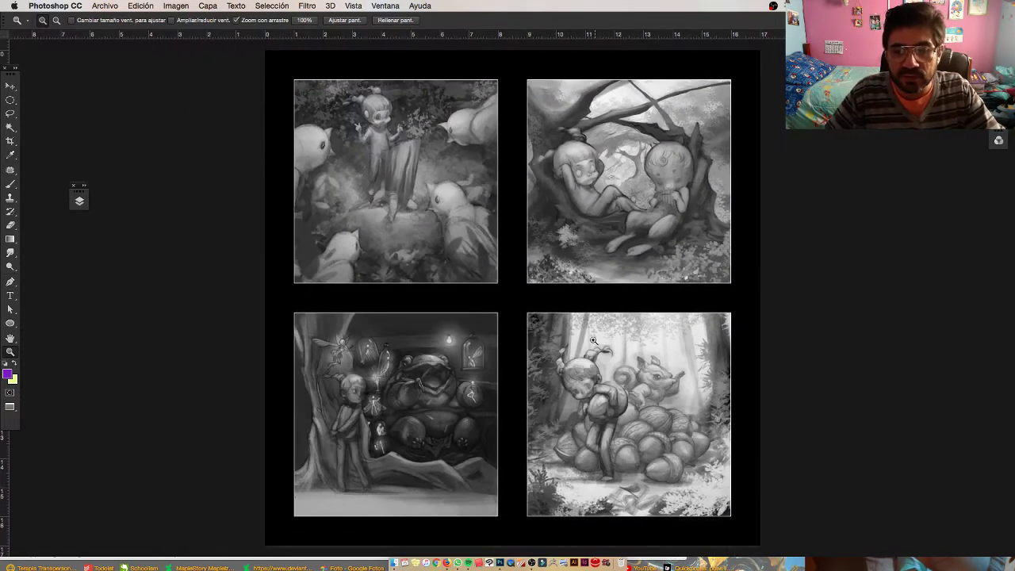
{"action": "left_click", "coordinate": [635, 416]}
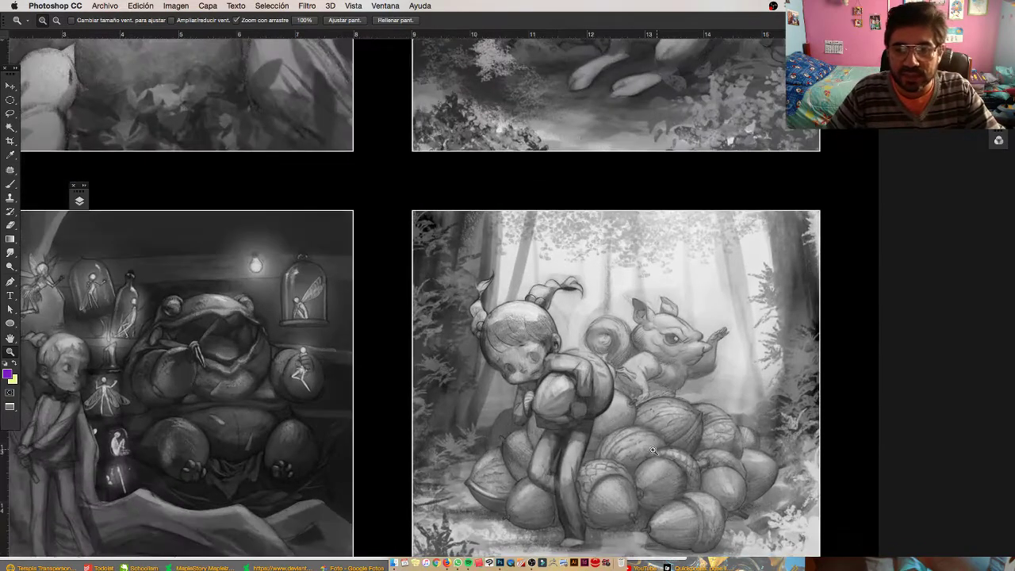
{"action": "left_click_drag", "start_coordinate": [645, 451], "coordinate": [535, 382]}
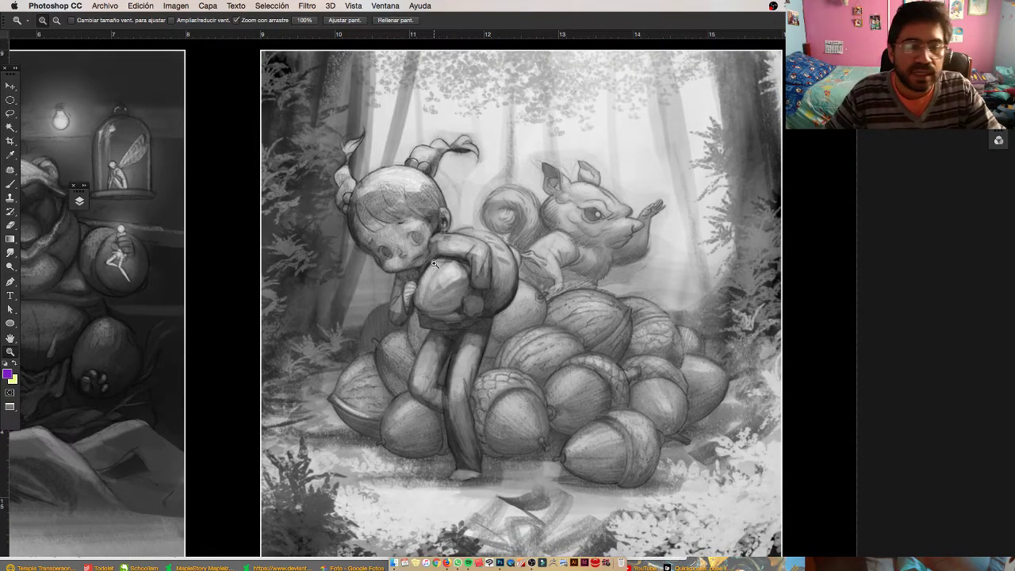
{"action": "left_click_drag", "start_coordinate": [545, 354], "coordinate": [505, 392]}
{"action": "scroll", "coordinate": [516, 387], "scroll_direction": "up", "scroll_amount": 5}
{"action": "left_click_drag", "start_coordinate": [476, 460], "coordinate": [470, 318]}
{"action": "key", "text": "super+r"}
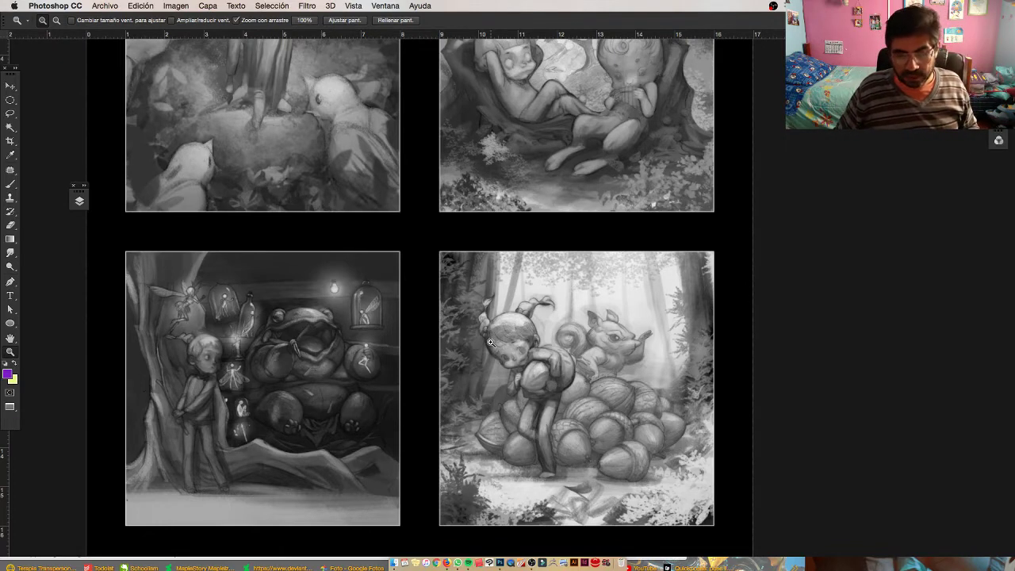
Review all four grayscale composition sketches together on the sheet
{"action": "left_click", "coordinate": [491, 342], "text": "alt"}
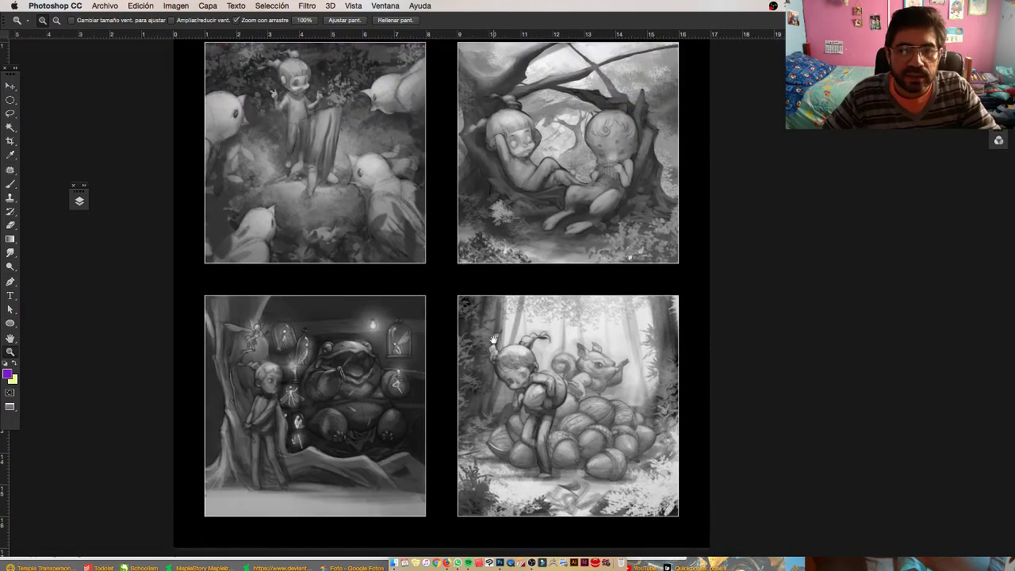
{"action": "left_click_drag", "start_coordinate": [493, 340], "coordinate": [498, 340]}
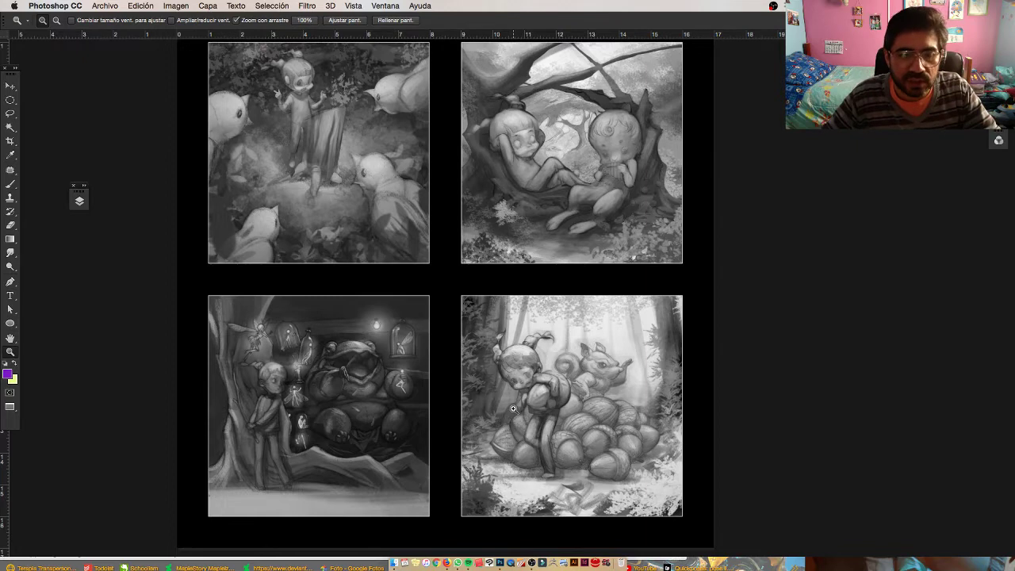
{"action": "mouse_move", "coordinate": [519, 415]}
{"action": "left_mouse_down"}
{"action": "mouse_move", "coordinate": [504, 412]}
{"action": "mouse_move", "coordinate": [507, 427]}
{"action": "mouse_move", "coordinate": [503, 414]}
{"action": "left_mouse_up"}
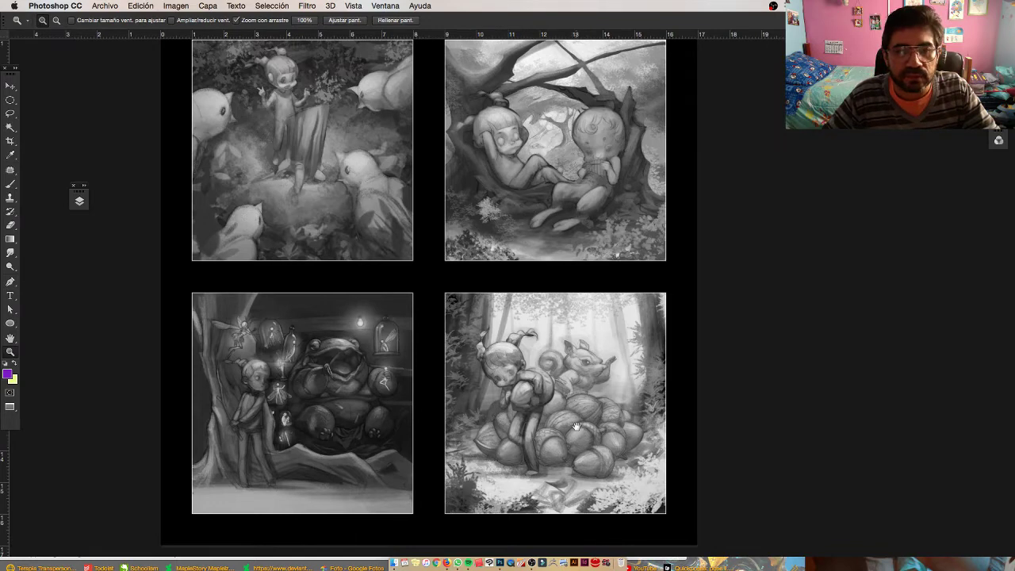
{"action": "left_click_drag", "start_coordinate": [517, 381], "coordinate": [545, 397]}
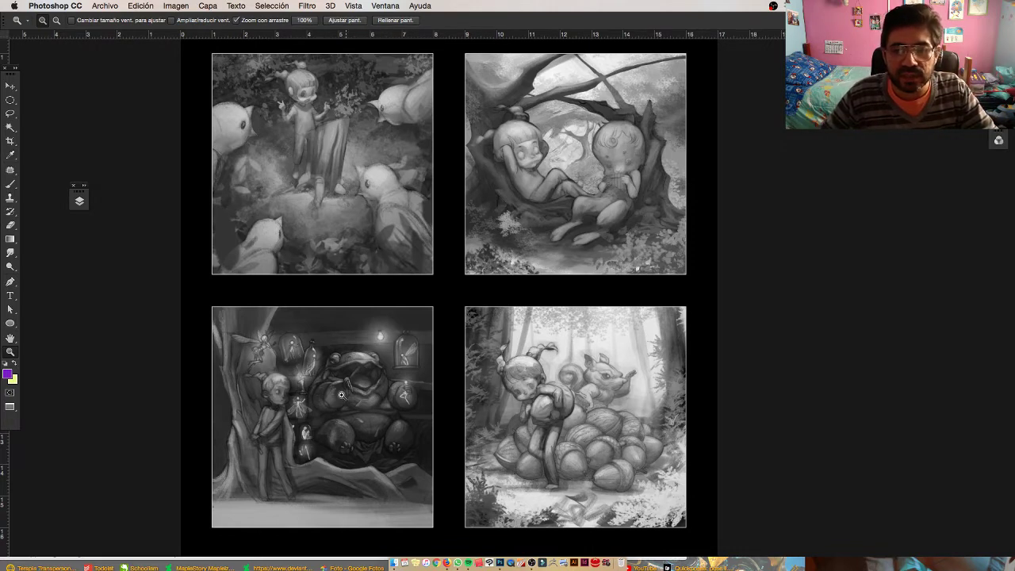
{"action": "left_click_drag", "start_coordinate": [511, 419], "coordinate": [479, 411]}
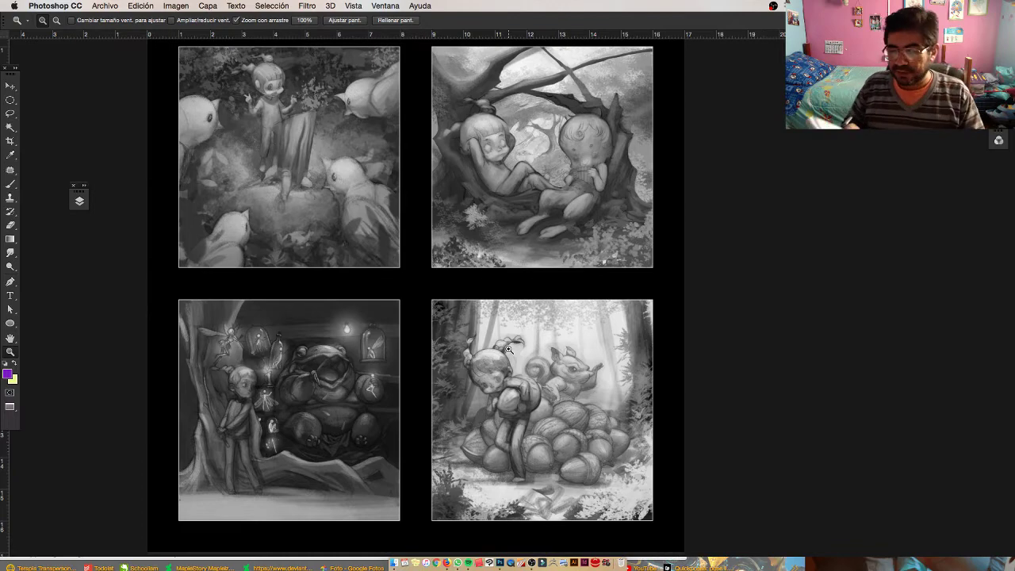
Switch back and forth between Photoshop and OBS to check the camera preview while paper sketches are shown, ending in Photoshop
{"action": "key", "text": "super+Tab"}
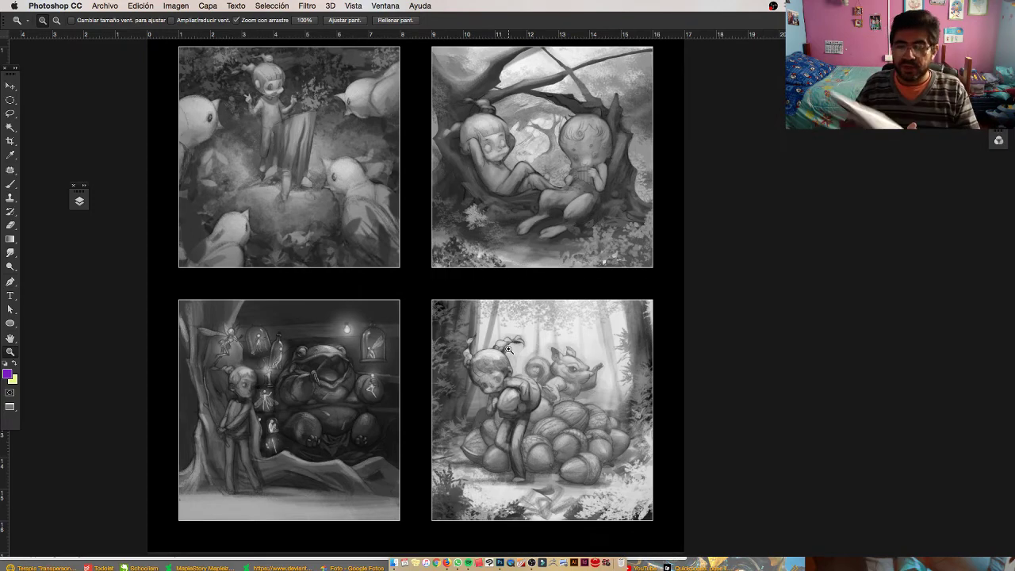
{"action": "key", "text": "super+Tab"}
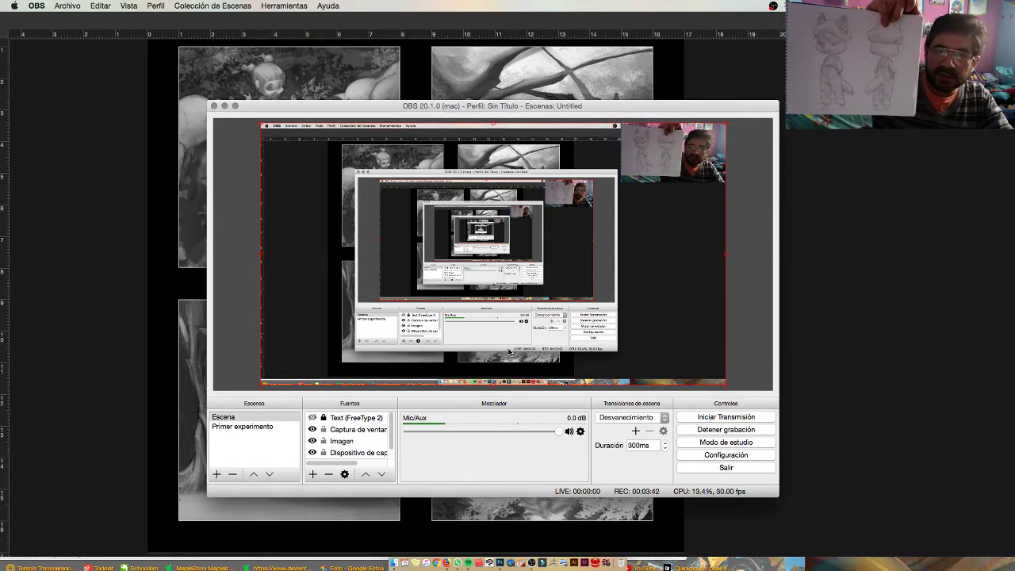
{"action": "key", "text": "super+Tab"}
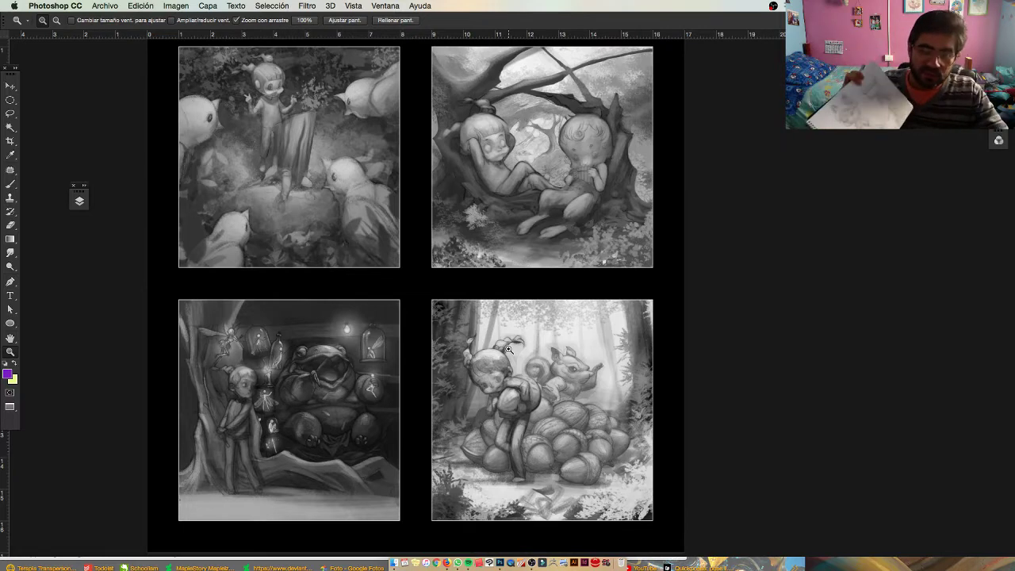
{"action": "key", "text": "super+Tab"}
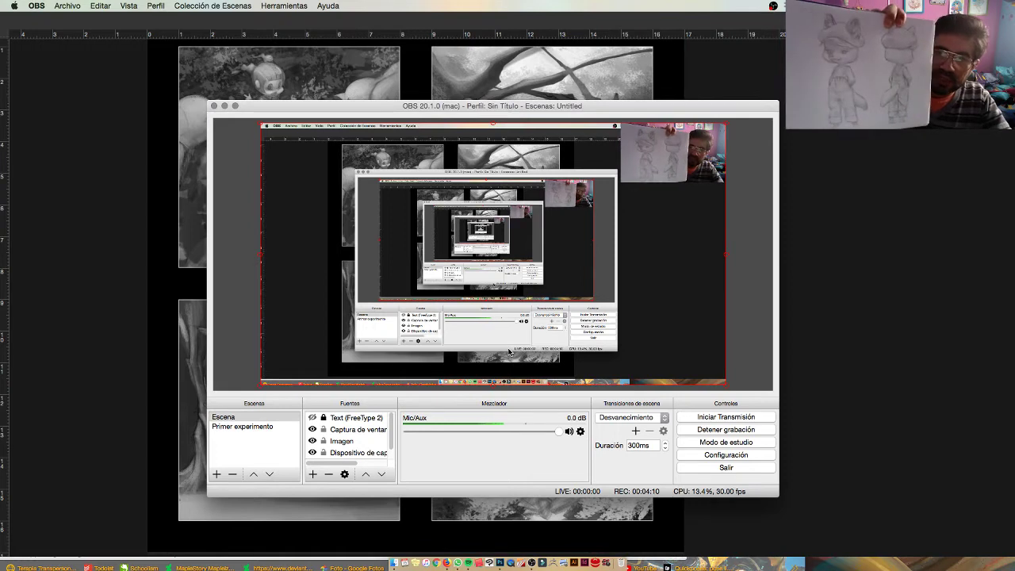
{"action": "key", "text": "super+Tab"}
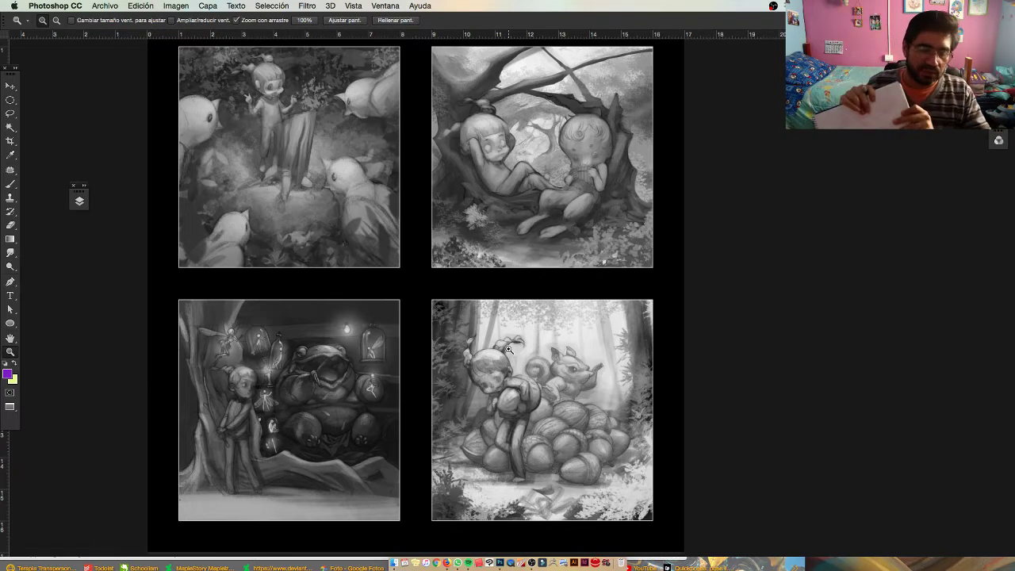
{"action": "key", "text": "super+Tab"}
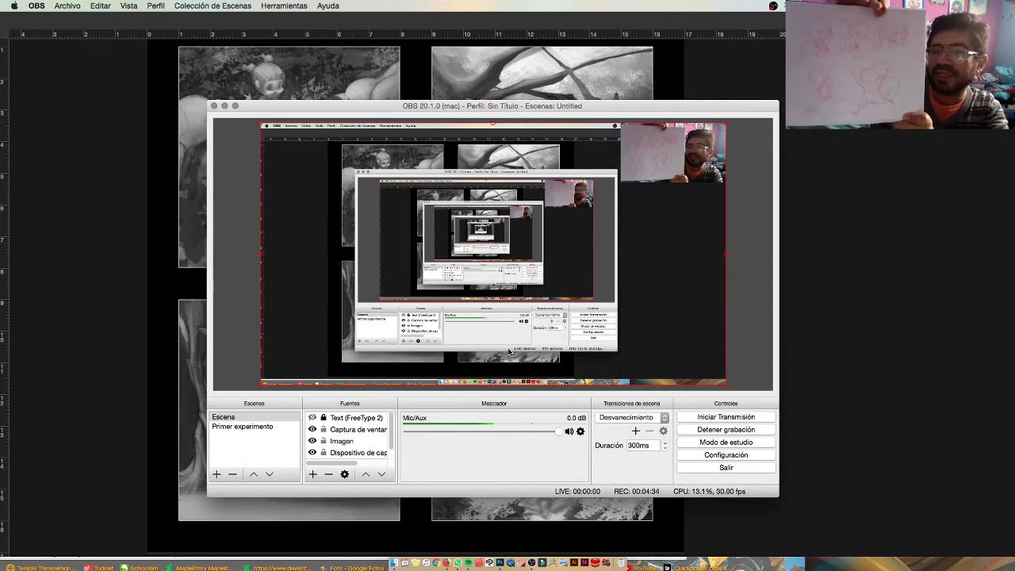
{"action": "key", "text": "super+Tab"}
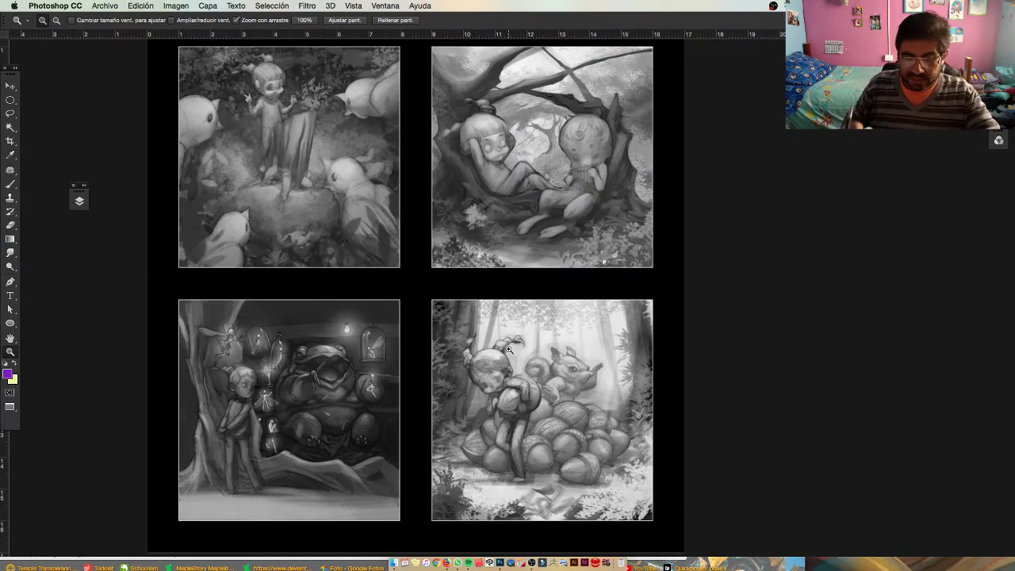
{"action": "key", "text": "super+Tab"}
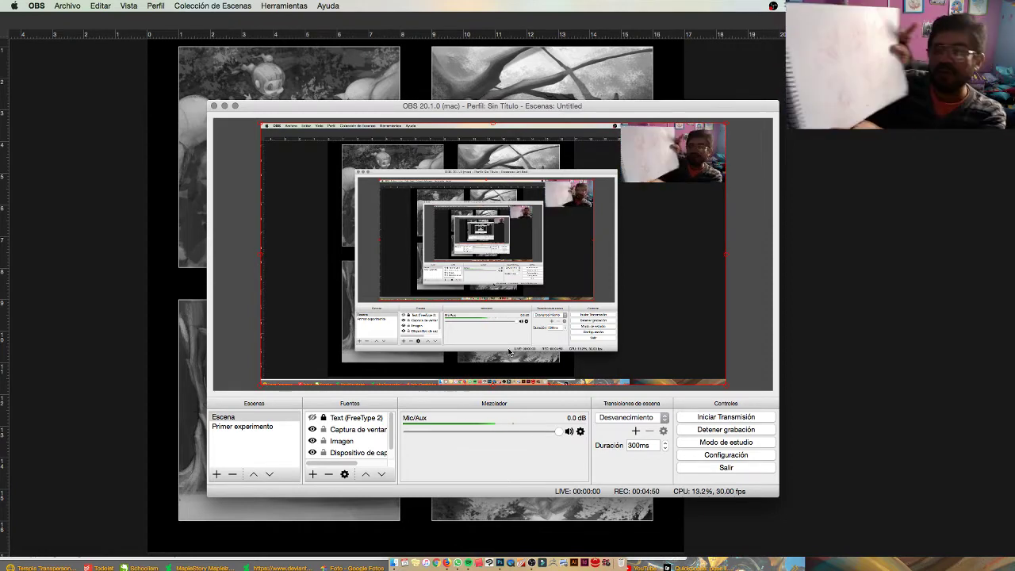
{"action": "key", "text": "super+Tab"}
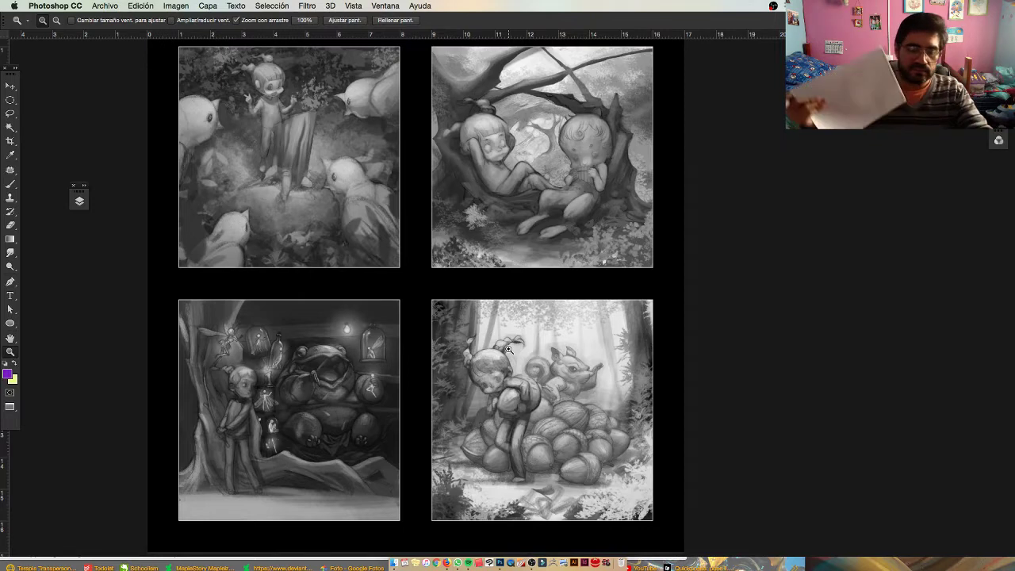
{"action": "key", "text": "super+Tab"}
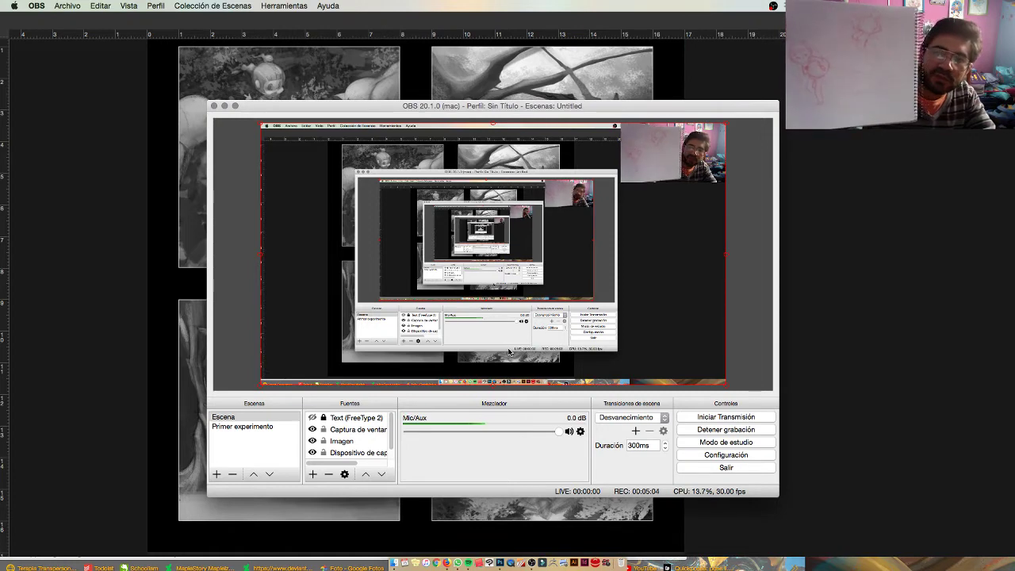
{"action": "key", "text": "super+Tab"}
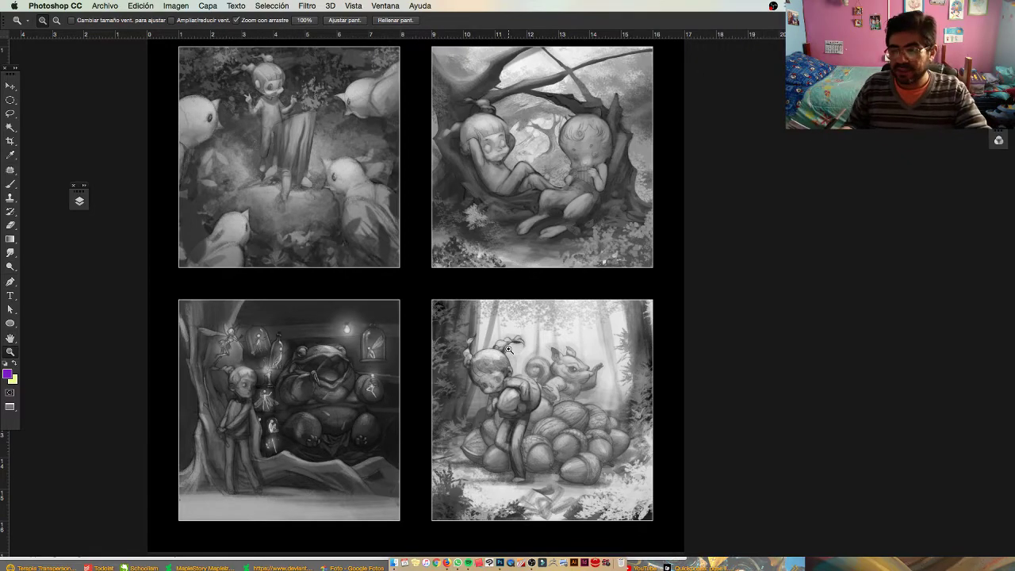
{"action": "key", "text": "super+Tab"}
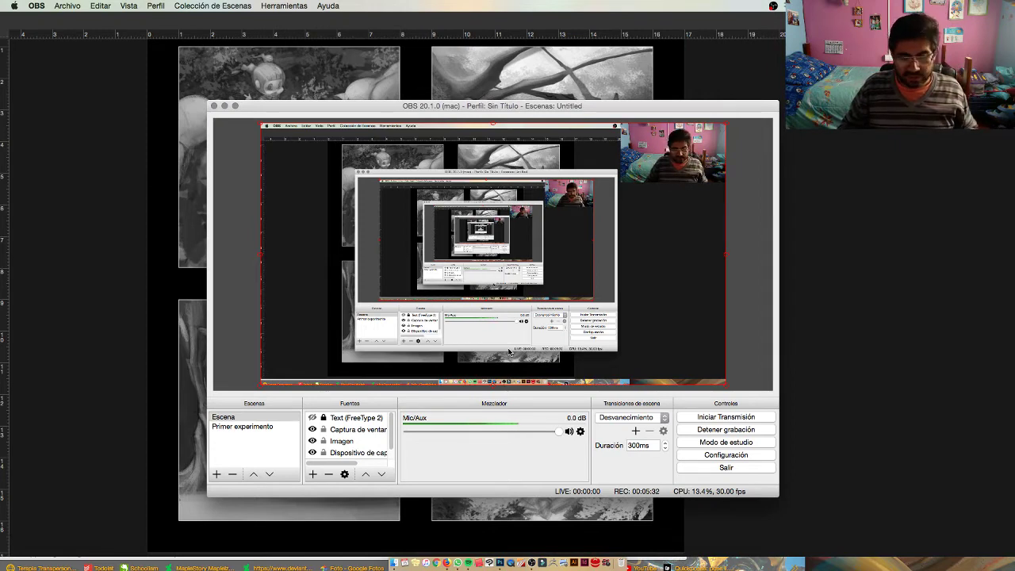
{"action": "key", "text": "super+Tab"}
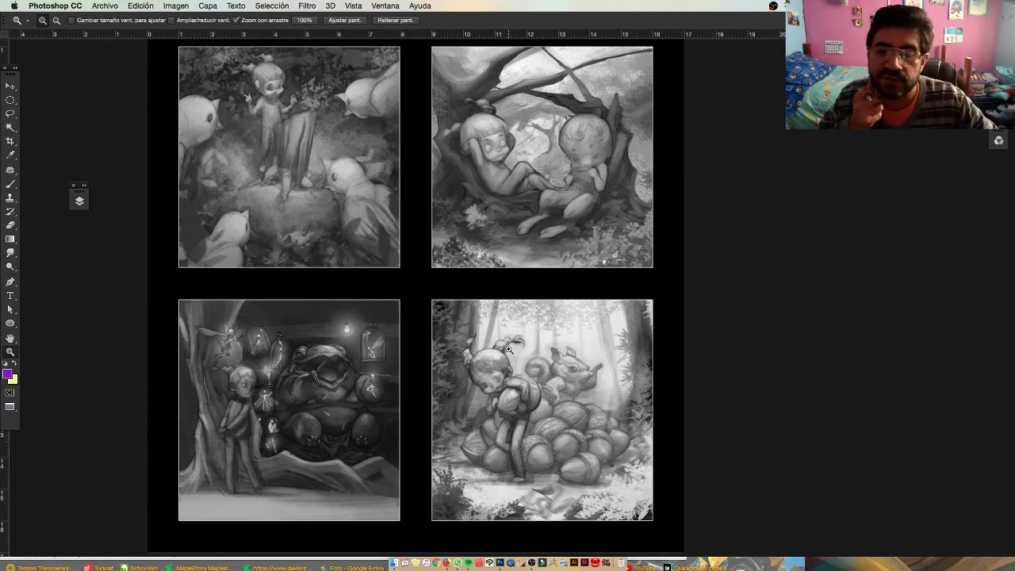
Inspect the girl, squirrel and acorn pile in the lower-right grayscale sketch up close
{"action": "left_click_drag", "start_coordinate": [596, 414], "coordinate": [622, 413]}
{"action": "left_click_drag", "start_coordinate": [596, 413], "coordinate": [569, 296]}
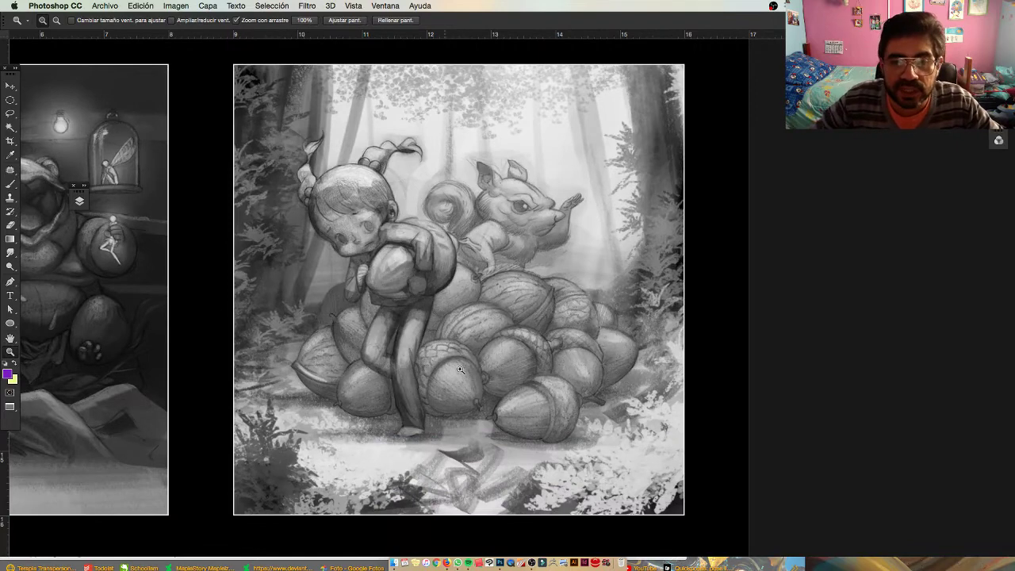
{"action": "left_click_drag", "start_coordinate": [494, 231], "coordinate": [501, 246]}
{"action": "scroll", "coordinate": [502, 286], "scroll_direction": "down", "scroll_amount": 2}
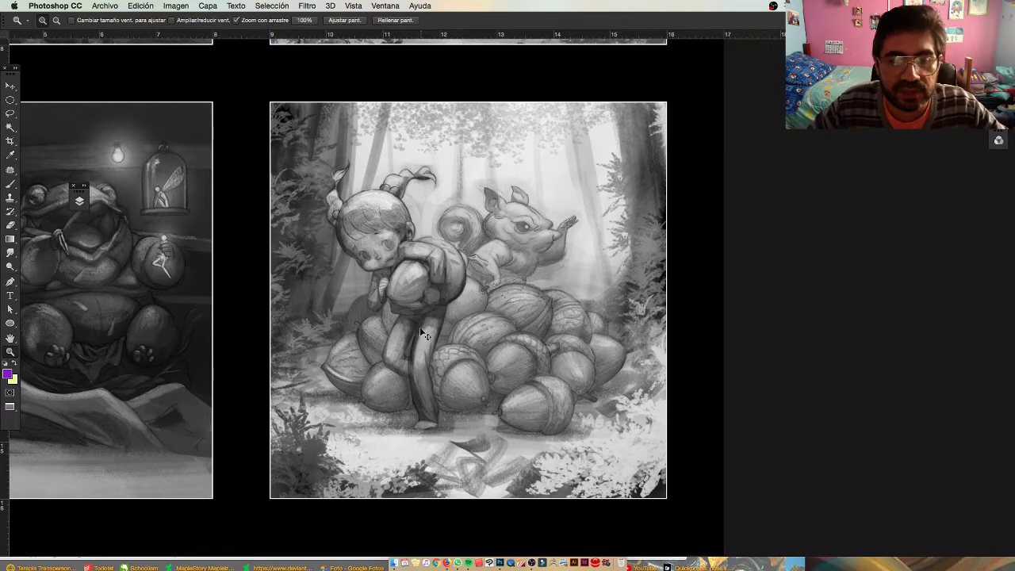
Switch to the Color estudios.psd document and review the four color variations of the acorn scene
{"action": "key", "text": "super+grave"}
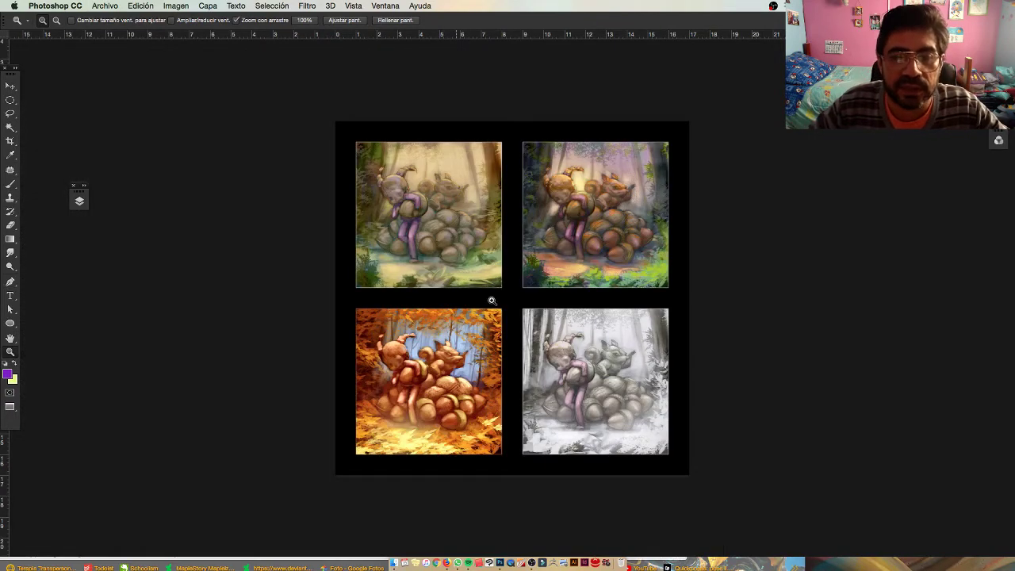
{"action": "left_click_drag", "start_coordinate": [482, 262], "coordinate": [455, 284]}
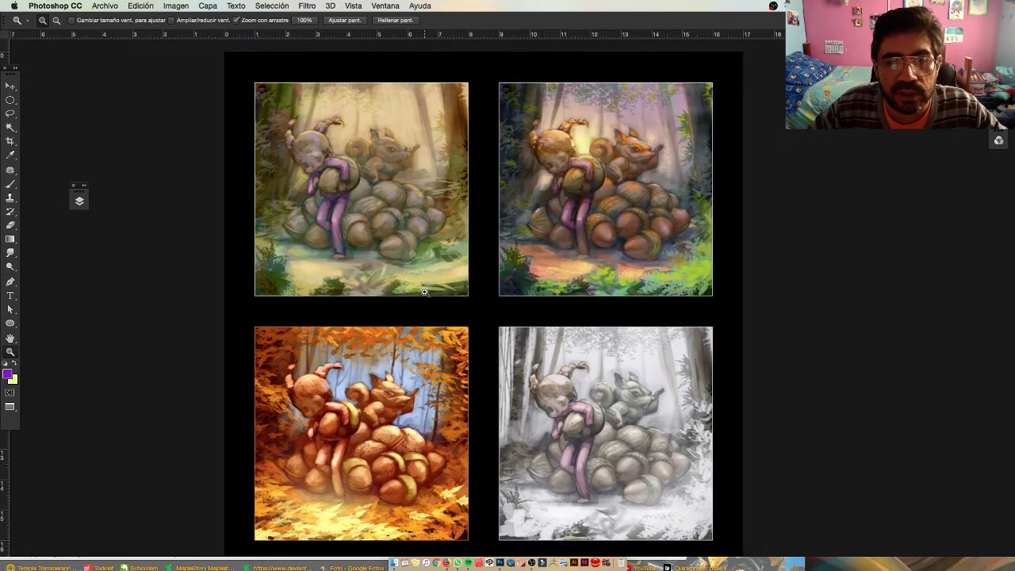
{"action": "scroll", "coordinate": [436, 345], "scroll_direction": "down", "scroll_amount": 1}
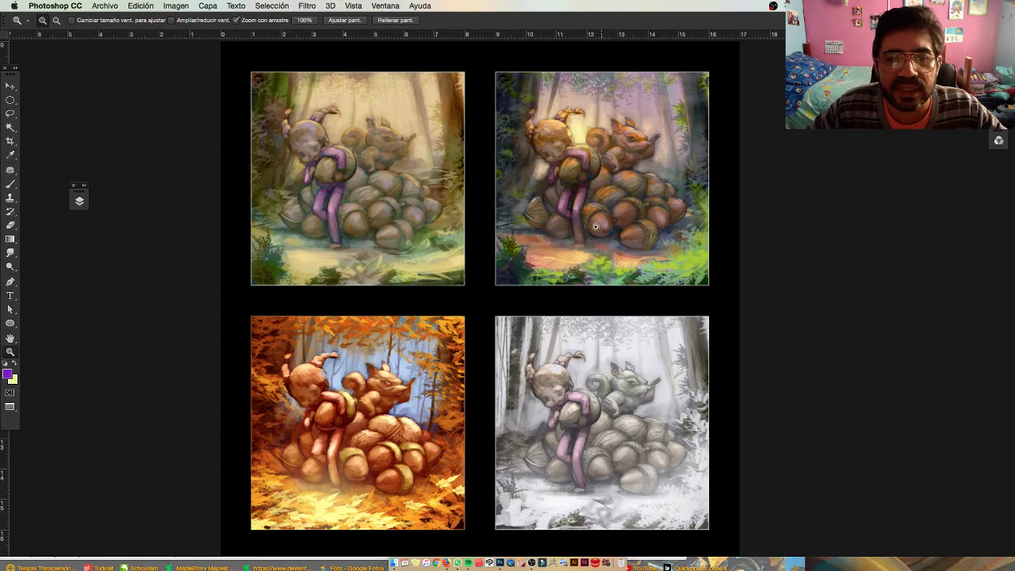
{"action": "scroll", "coordinate": [559, 269], "scroll_direction": "right", "scroll_amount": 1}
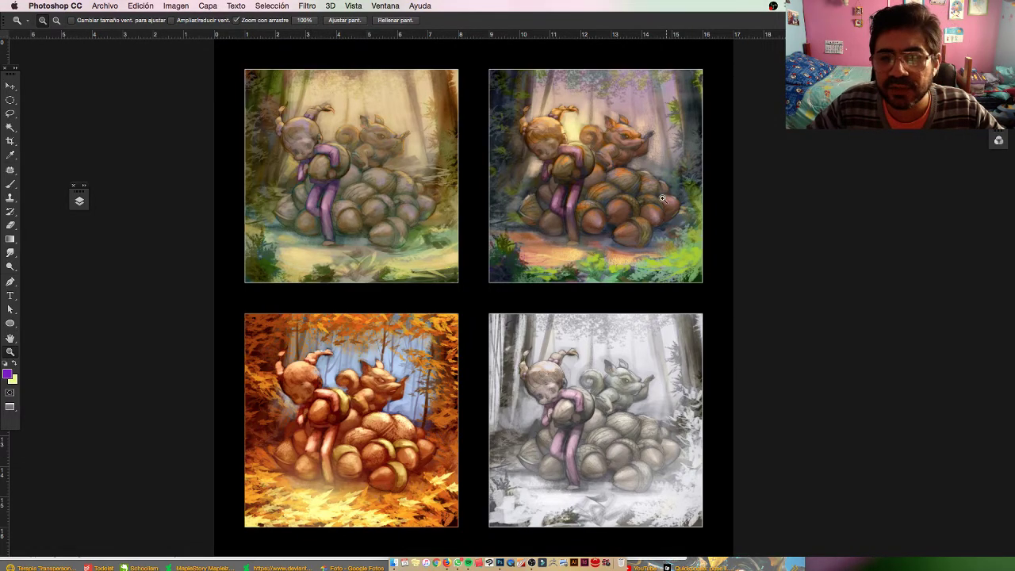
Examine the upper-right color study with the violet background and bright green foliage in close-up
{"action": "left_click", "coordinate": [629, 196]}
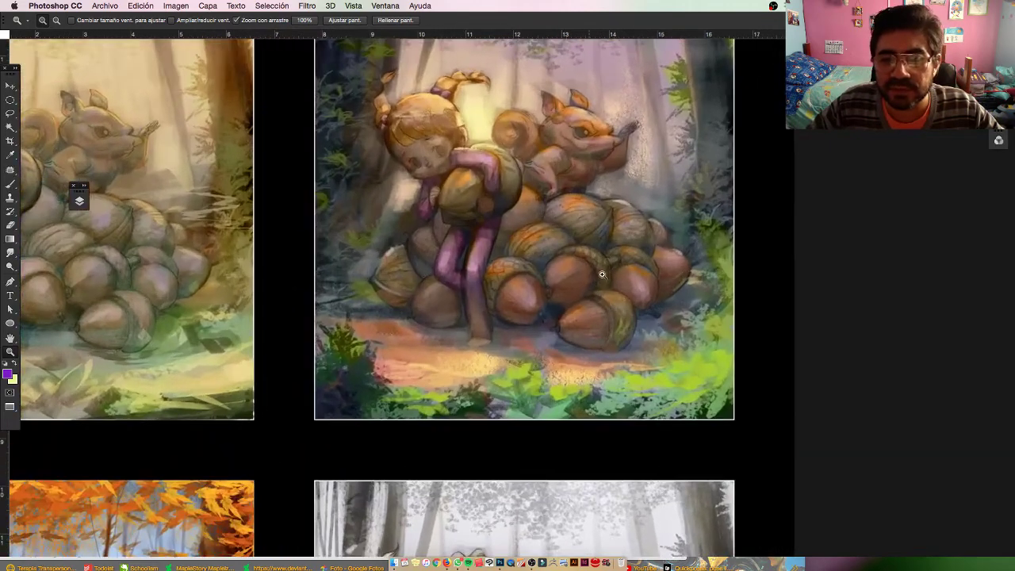
{"action": "left_click_drag", "start_coordinate": [601, 276], "coordinate": [579, 331]}
{"action": "left_click_drag", "start_coordinate": [469, 311], "coordinate": [460, 324]}
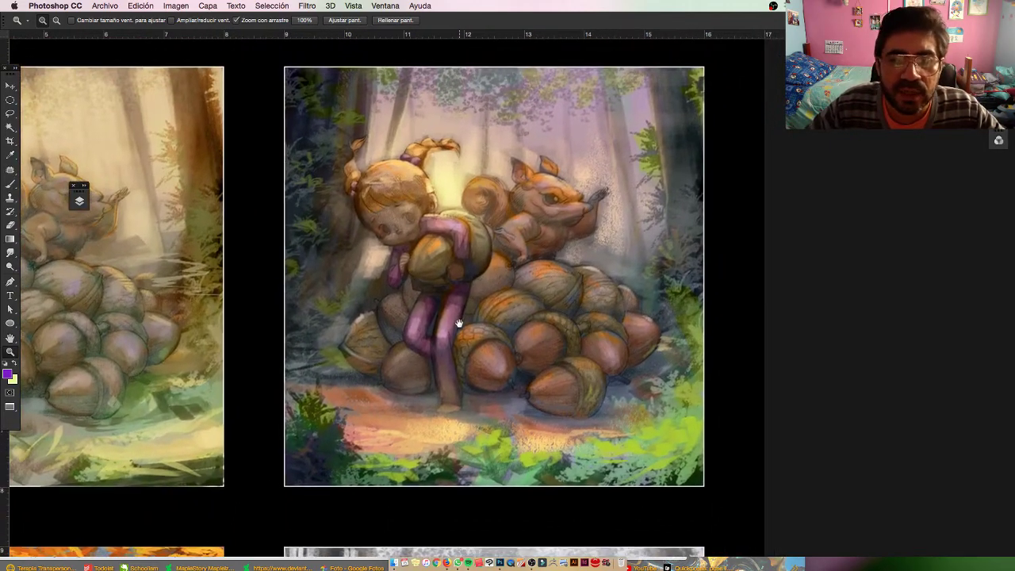
{"action": "left_click_drag", "start_coordinate": [462, 265], "coordinate": [474, 266]}
{"action": "left_click_drag", "start_coordinate": [565, 253], "coordinate": [549, 255]}
{"action": "left_click_drag", "start_coordinate": [549, 262], "coordinate": [533, 284]}
{"action": "left_click", "coordinate": [543, 271]}
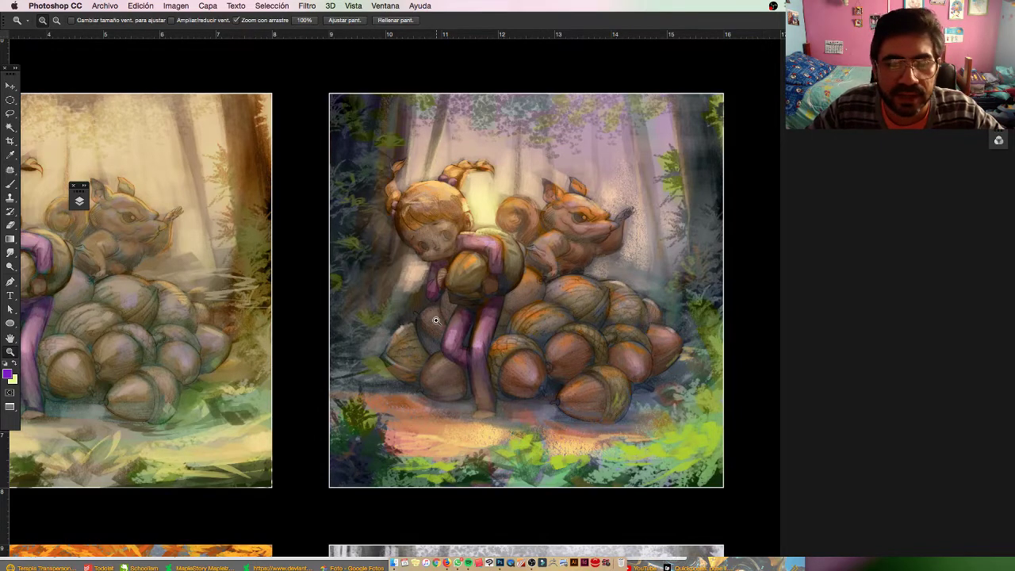
{"action": "left_click_drag", "start_coordinate": [437, 319], "coordinate": [487, 329]}
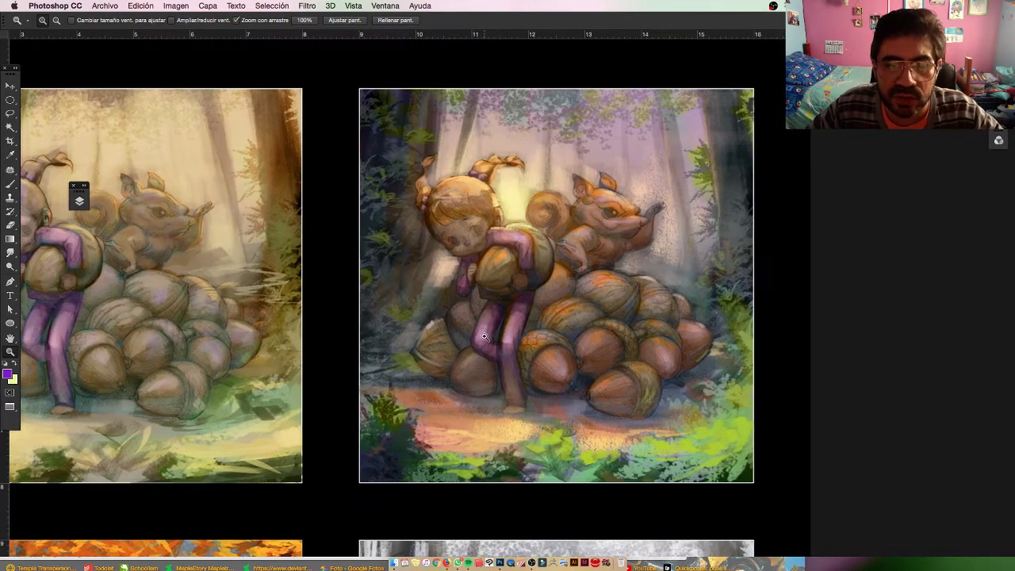
Close Color estudios.psd without saving the changes
{"action": "key", "text": "super+w"}
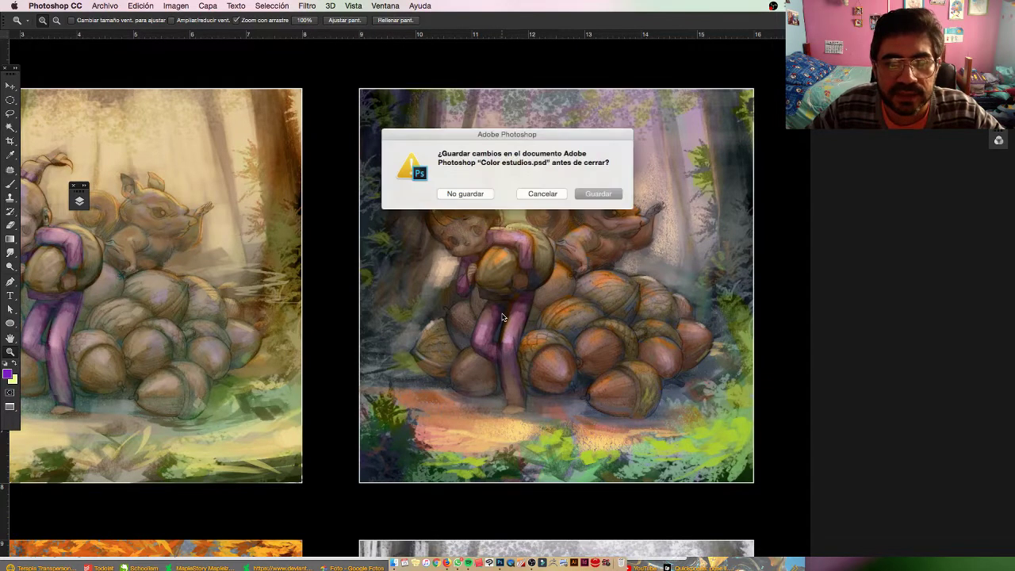
{"action": "left_click", "coordinate": [465, 194]}
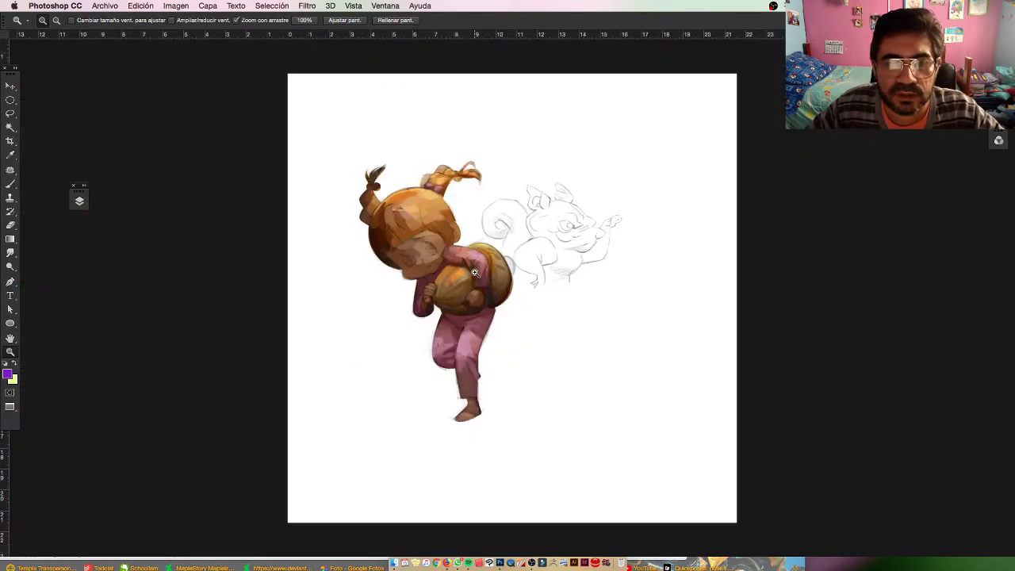
Show the Capa 2 and Capa 3 layers behind the painted girl and the squirrel sketch
{"action": "left_click_drag", "start_coordinate": [476, 271], "coordinate": [500, 292]}
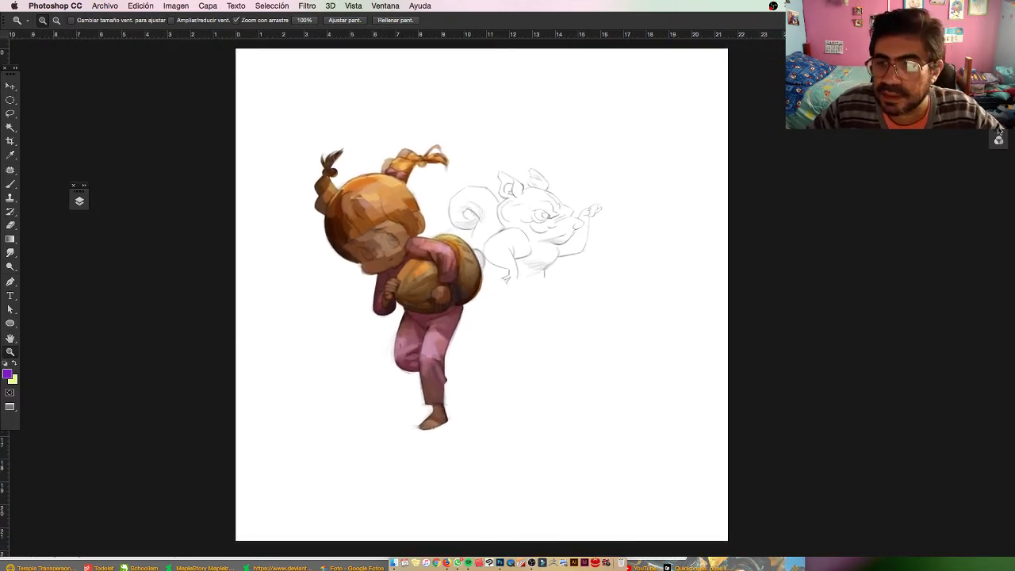
{"action": "left_click", "coordinate": [80, 201]}
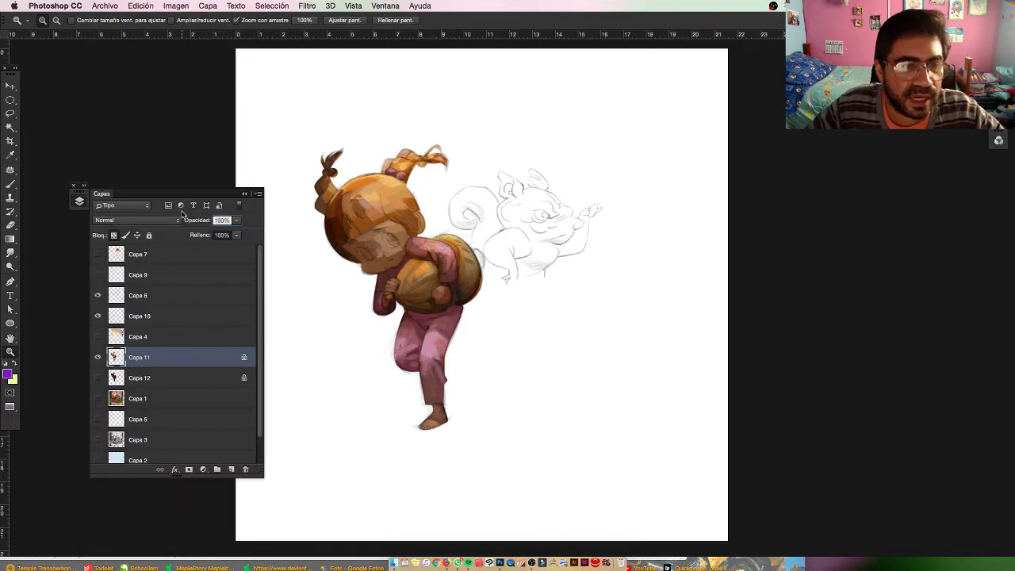
{"action": "scroll", "coordinate": [262, 334], "scroll_direction": "down", "scroll_amount": 2}
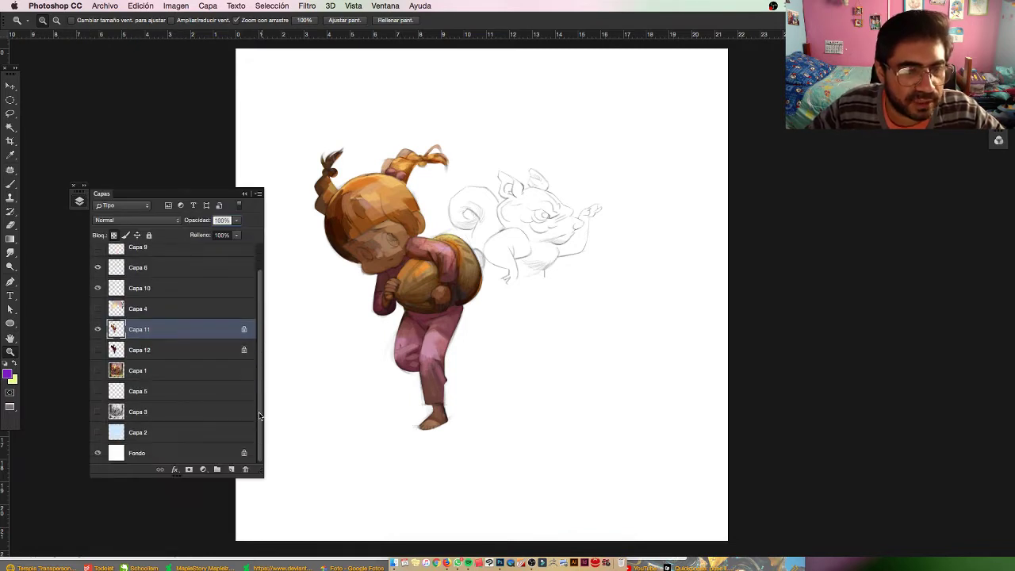
{"action": "left_click", "coordinate": [98, 433]}
{"action": "left_click", "coordinate": [97, 412]}
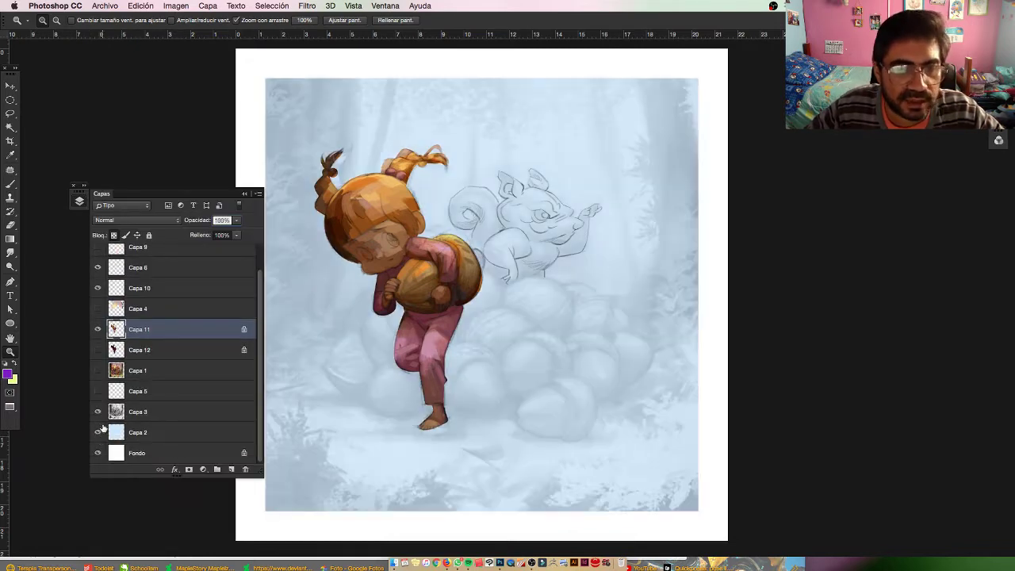
Raise the fill of the Capa 3 grayscale layer to 100%
{"action": "left_click", "coordinate": [127, 414]}
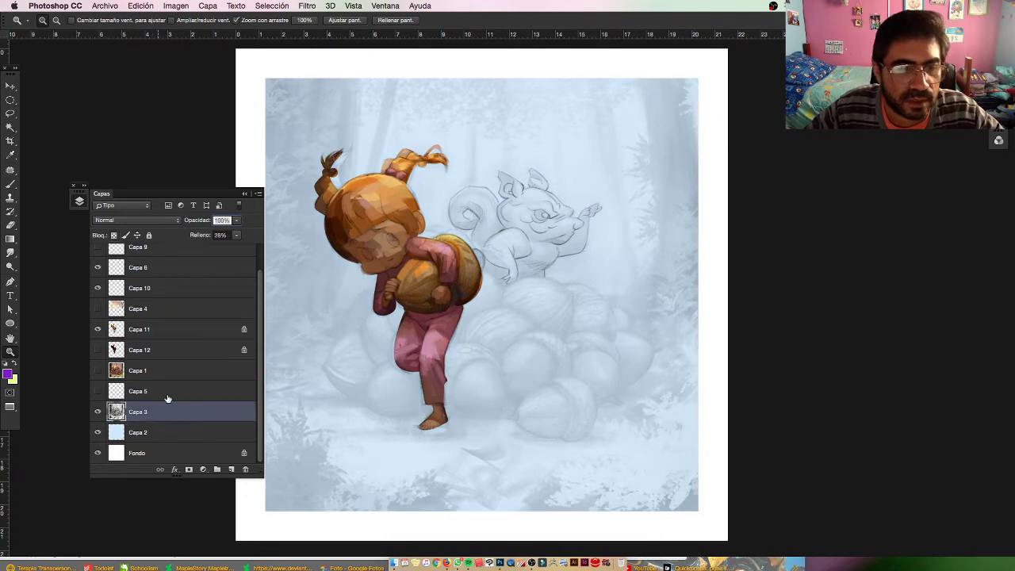
{"action": "left_click", "coordinate": [237, 235]}
{"action": "left_click_drag", "start_coordinate": [242, 246], "coordinate": [259, 258]}
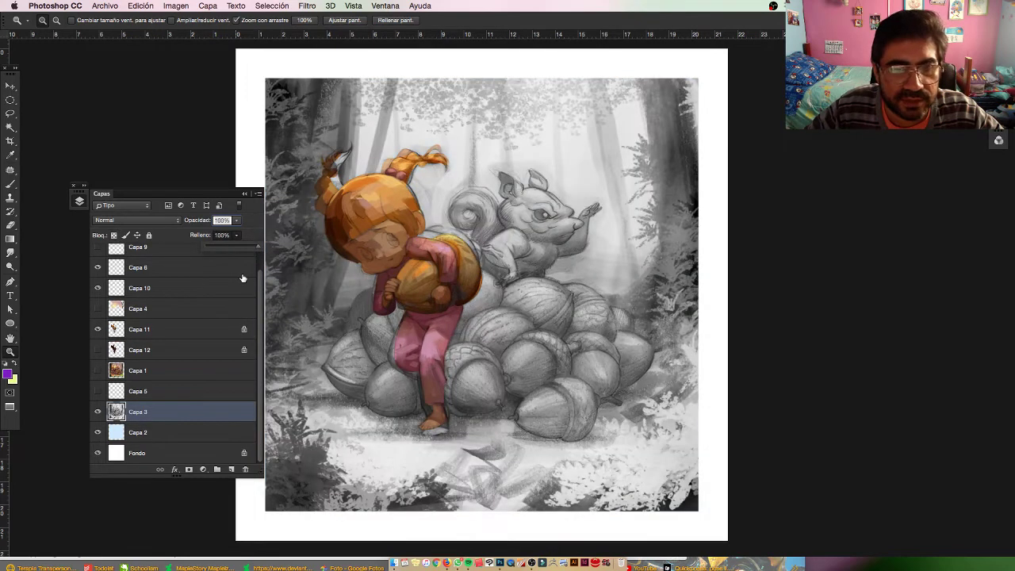
Select the Capa 1 color study and isolate it so every other layer is hidden
{"action": "left_click", "coordinate": [97, 371]}
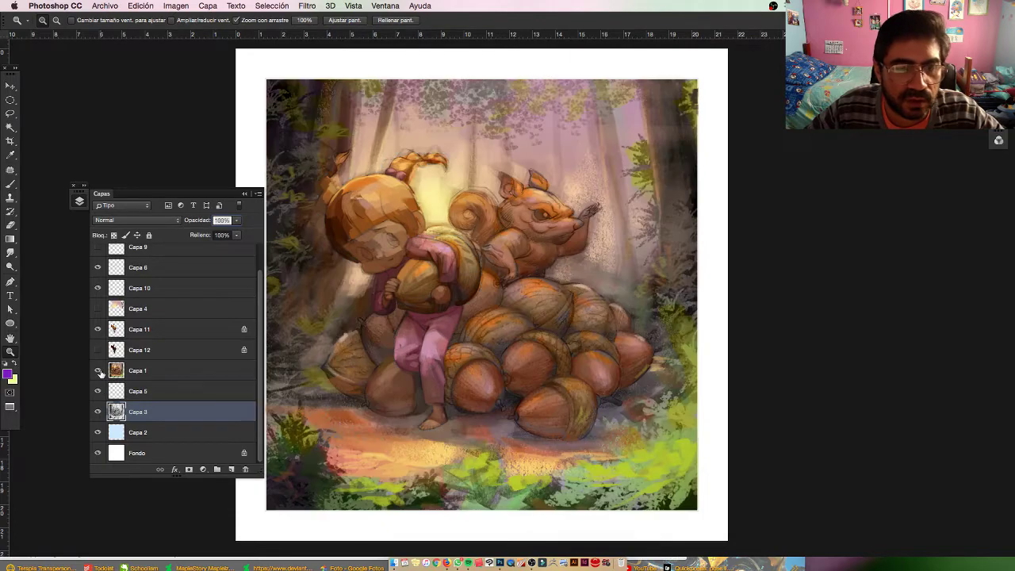
{"action": "left_click", "coordinate": [117, 373]}
{"action": "left_click", "coordinate": [98, 371], "text": "alt"}
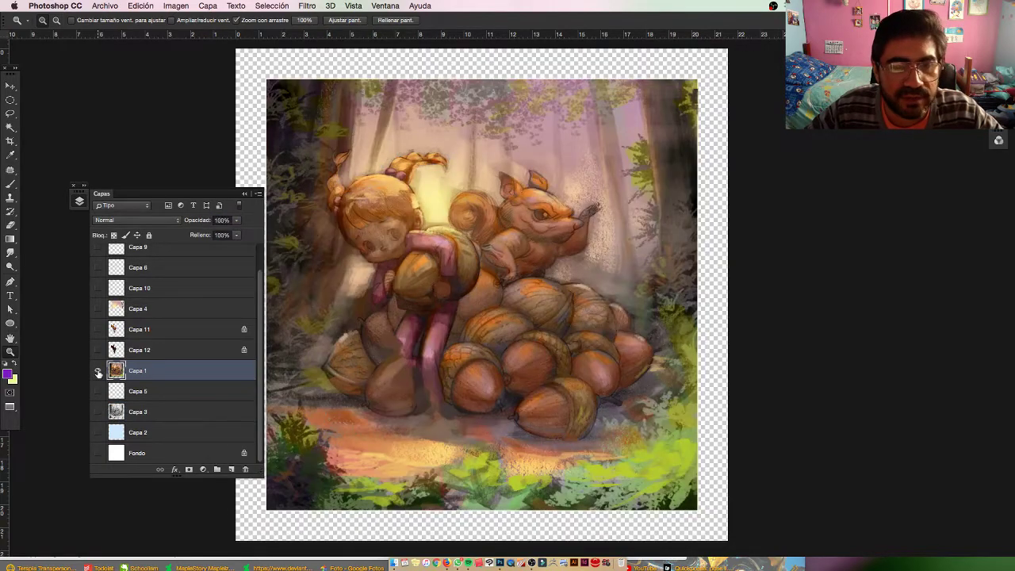
{"action": "left_click", "coordinate": [79, 201]}
{"action": "key", "text": "super+0"}
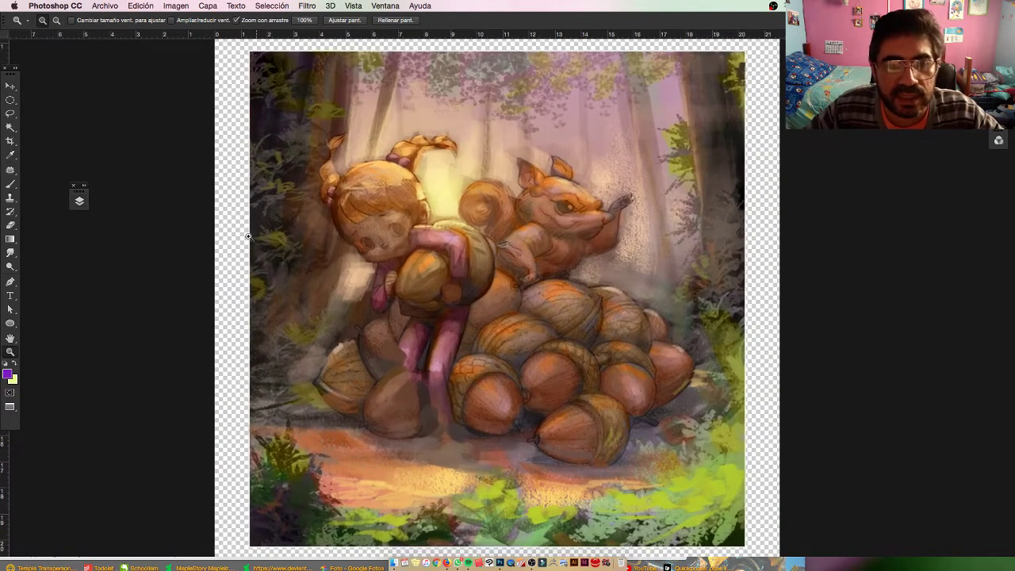
Show the Capa 7 character reference of the girl in pink pajamas and move it toward the right side of the scene
{"action": "left_click", "coordinate": [78, 203]}
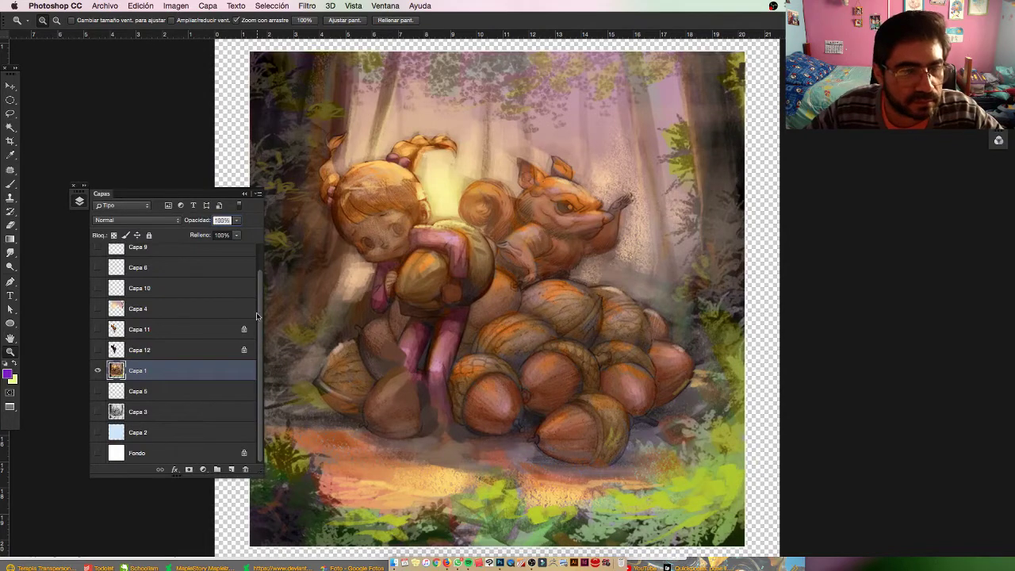
{"action": "left_click_drag", "start_coordinate": [257, 316], "coordinate": [256, 277]}
{"action": "left_click", "coordinate": [98, 254]}
{"action": "left_click", "coordinate": [133, 259]}
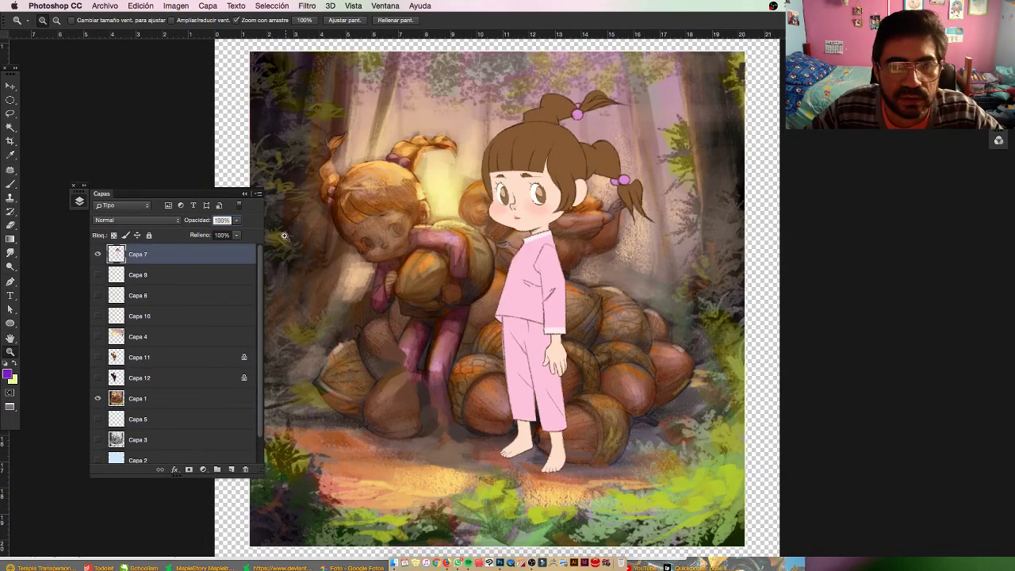
{"action": "left_click", "coordinate": [10, 86]}
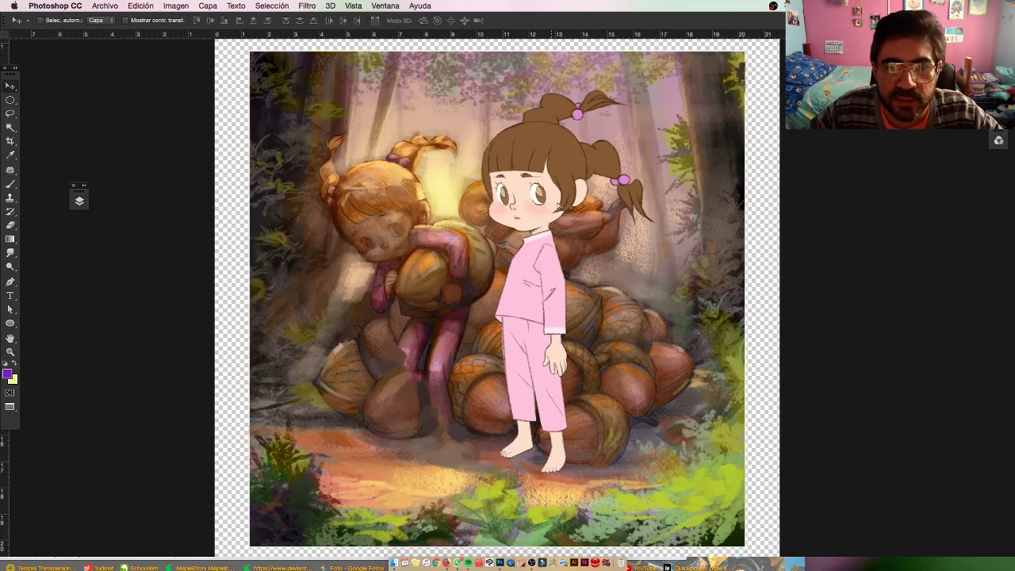
{"action": "left_click_drag", "start_coordinate": [543, 200], "coordinate": [634, 202]}
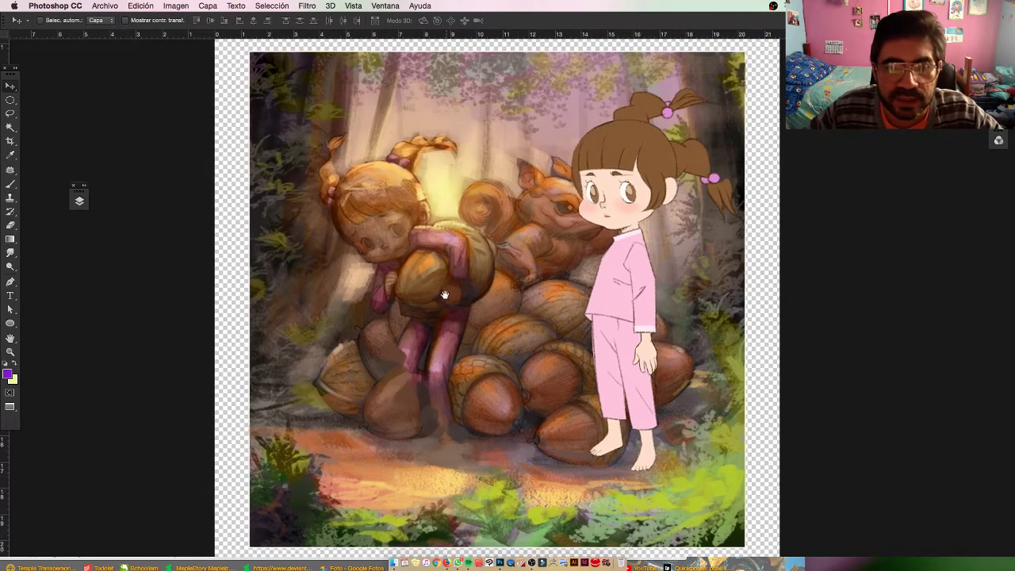
{"action": "scroll", "coordinate": [442, 292], "scroll_direction": "right", "scroll_amount": 2}
Show the Capa 12 silhouette and the Capa 11 painted girl over the color study, with Capa 11 selected
{"action": "left_click", "coordinate": [80, 201]}
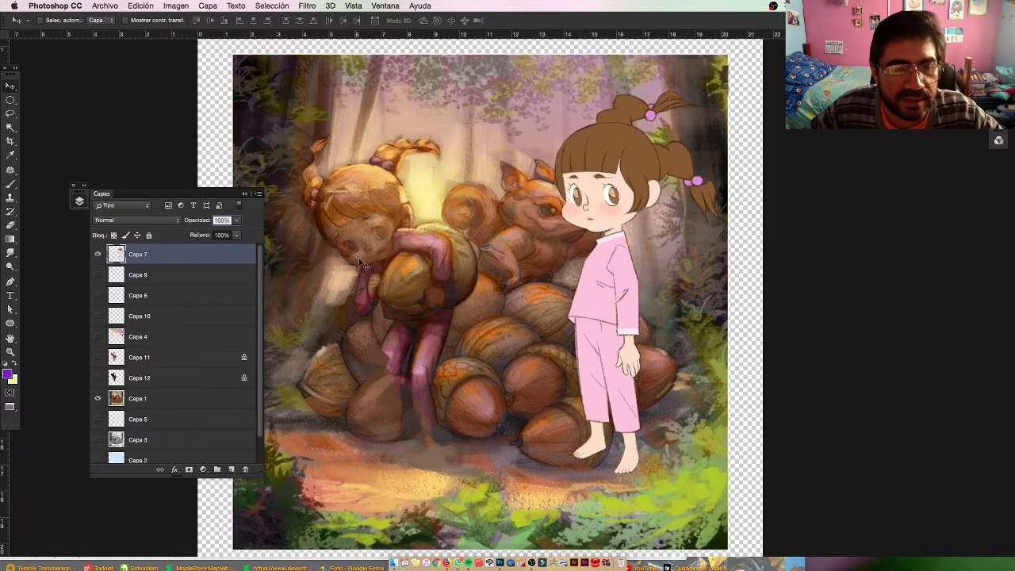
{"action": "left_click", "coordinate": [98, 378]}
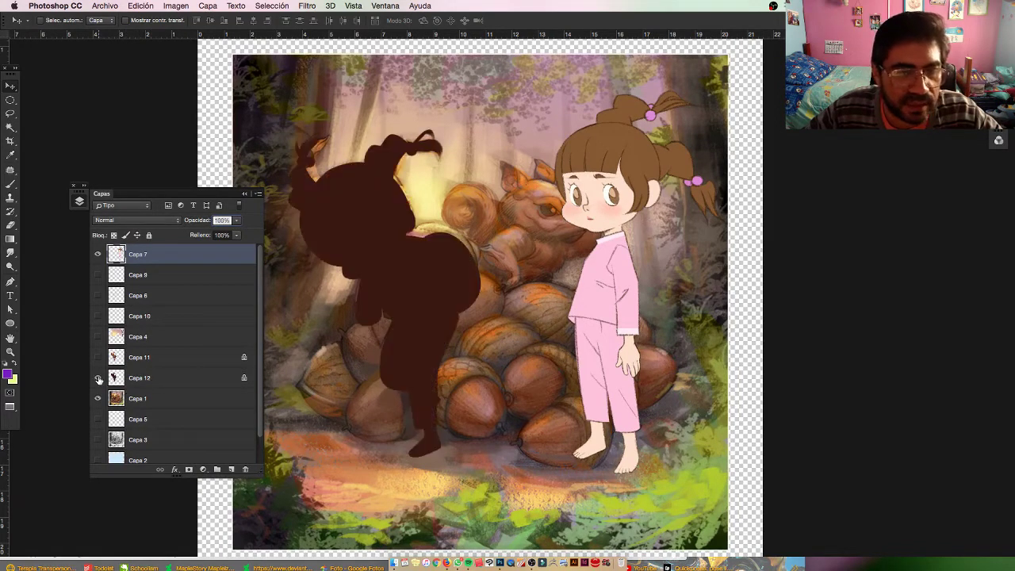
{"action": "left_click", "coordinate": [97, 358]}
{"action": "left_click", "coordinate": [141, 361]}
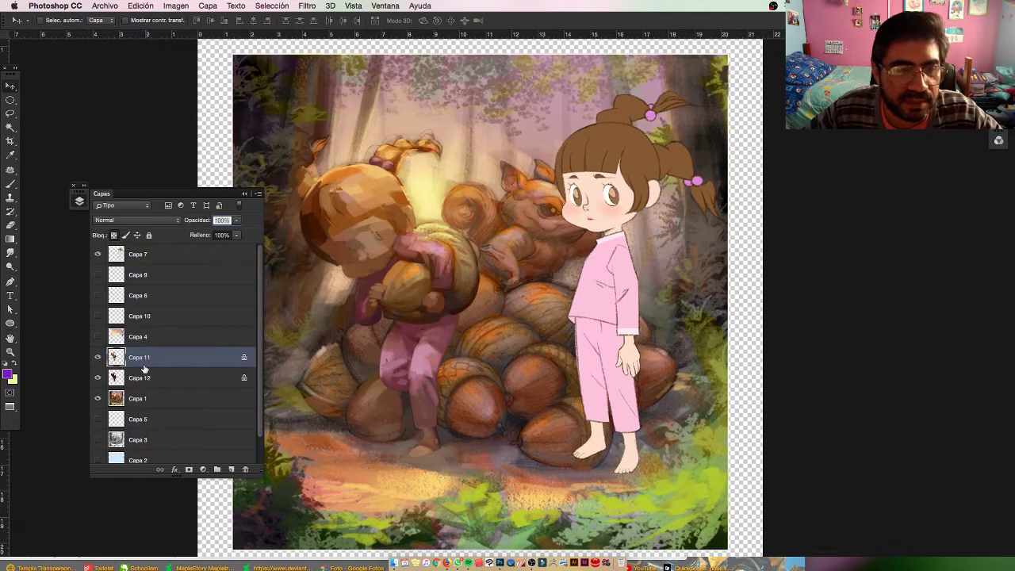
Show the Capa 6 line work, check Capa 9 by toggling its visibility, and delete Capa 9
{"action": "left_click", "coordinate": [98, 275]}
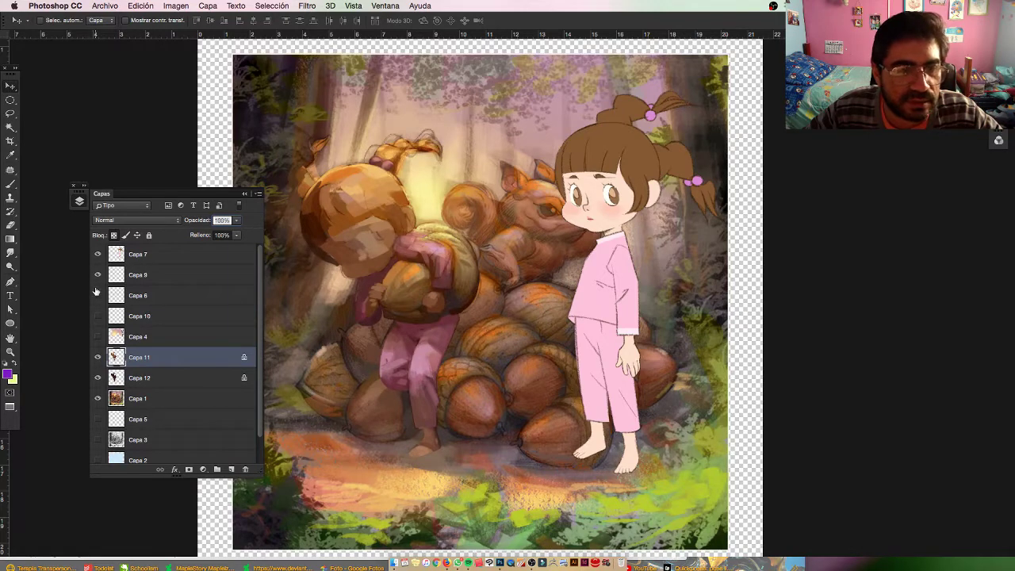
{"action": "left_click", "coordinate": [97, 295]}
{"action": "left_click", "coordinate": [121, 284]}
{"action": "left_click", "coordinate": [98, 276]}
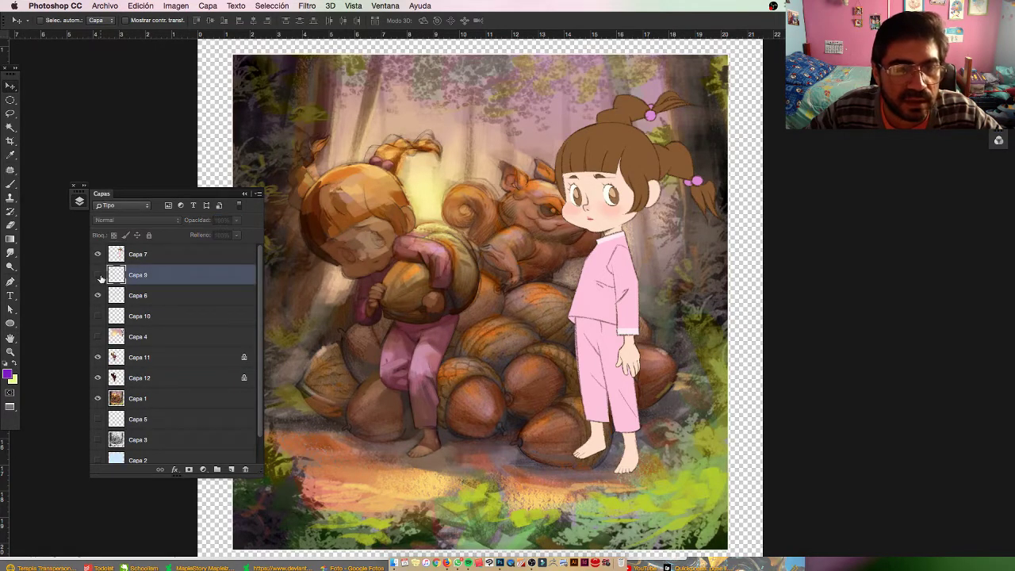
{"action": "left_click", "coordinate": [98, 275]}
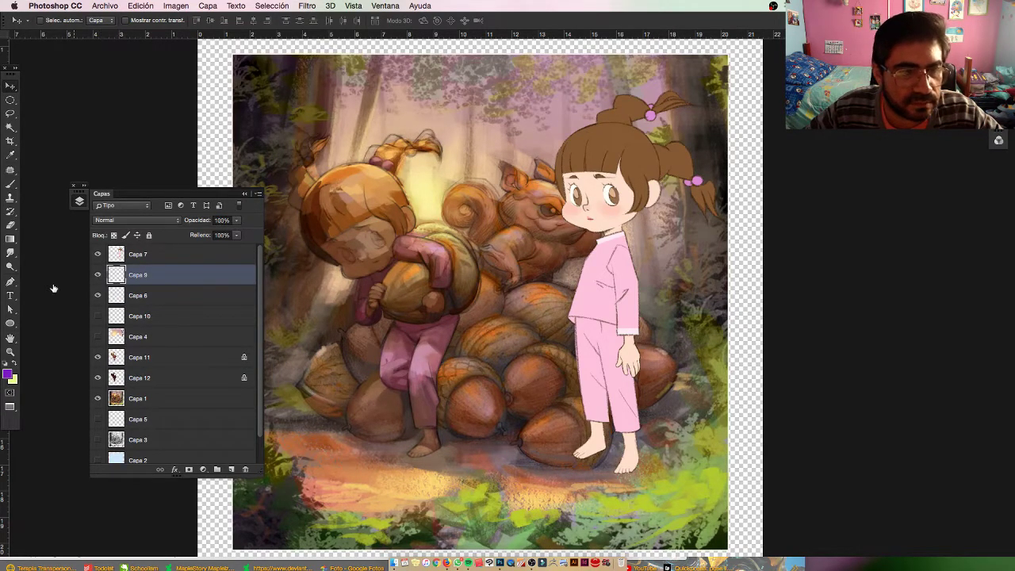
{"action": "key", "text": "Delete"}
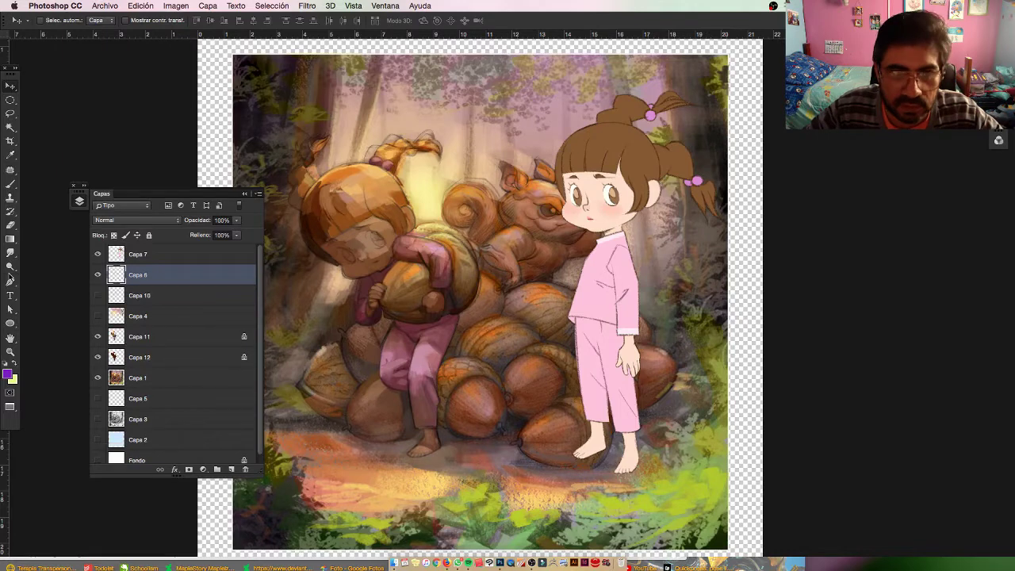
{"action": "left_click", "coordinate": [99, 276]}
Review the color scene with the painted girl and the character reference, including the foliage above the reference in close-up
{"action": "key", "text": "z"}
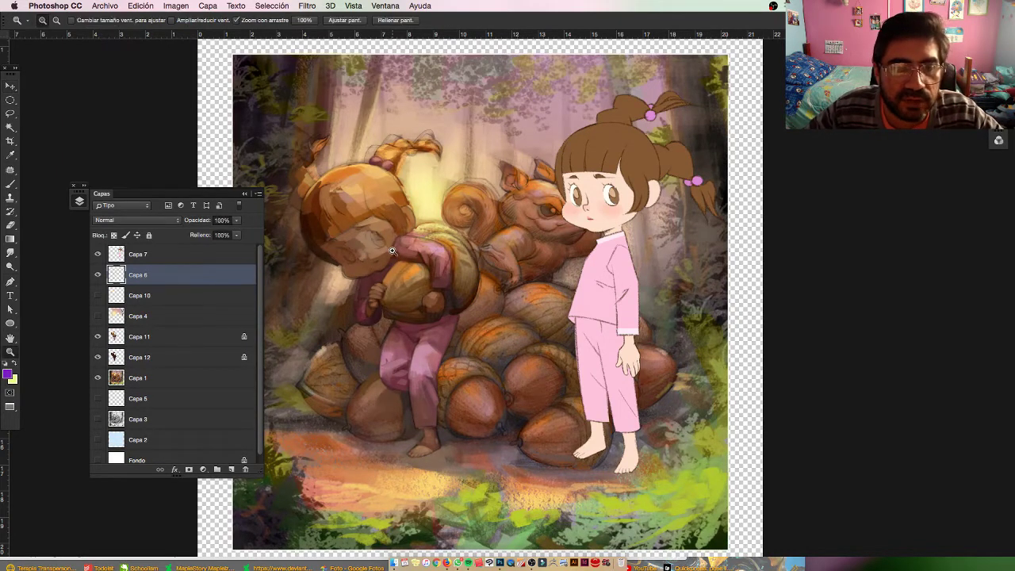
{"action": "left_click_drag", "start_coordinate": [391, 251], "coordinate": [429, 287]}
{"action": "key", "text": "Tab"}
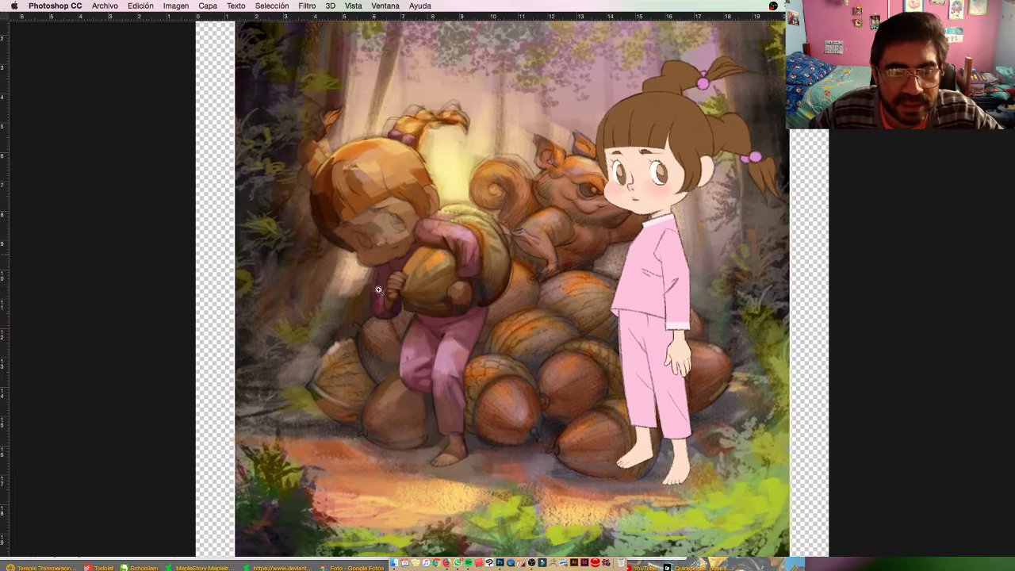
{"action": "key", "text": "Tab"}
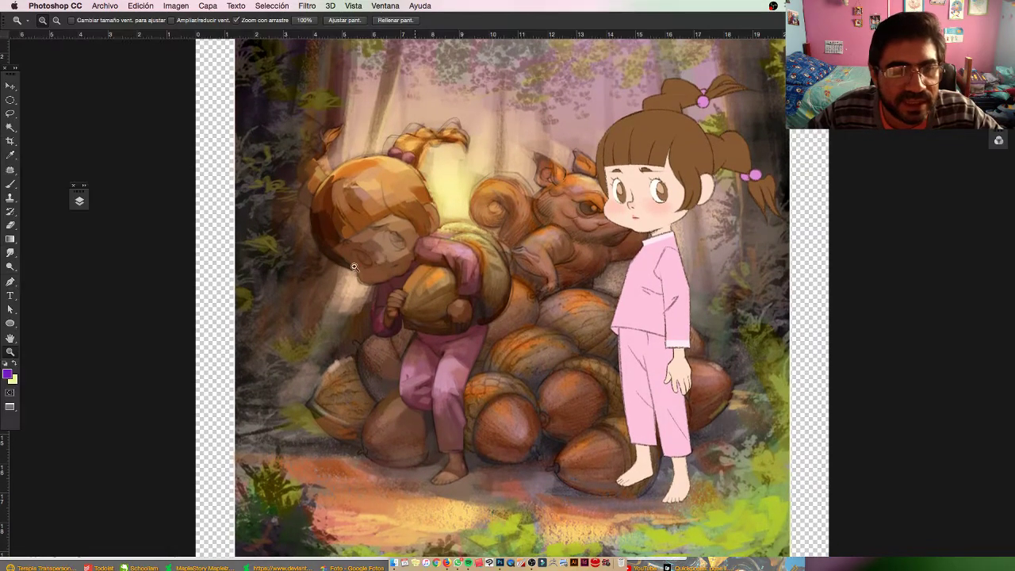
{"action": "left_click", "coordinate": [79, 201]}
{"action": "left_click_drag", "start_coordinate": [493, 116], "coordinate": [454, 186]}
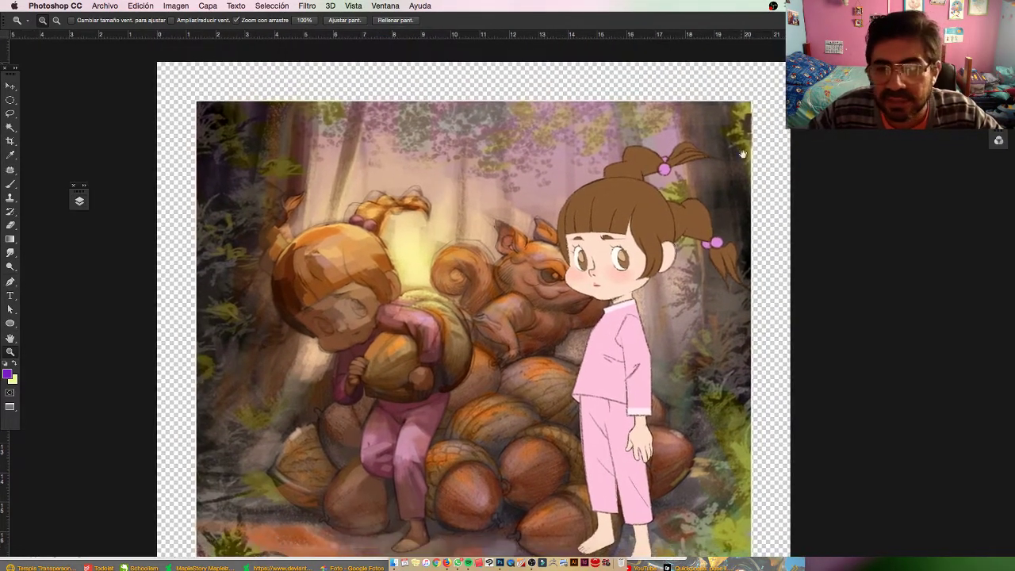
{"action": "left_click_drag", "start_coordinate": [729, 145], "coordinate": [789, 145]}
{"action": "left_click_drag", "start_coordinate": [399, 161], "coordinate": [717, 320]}
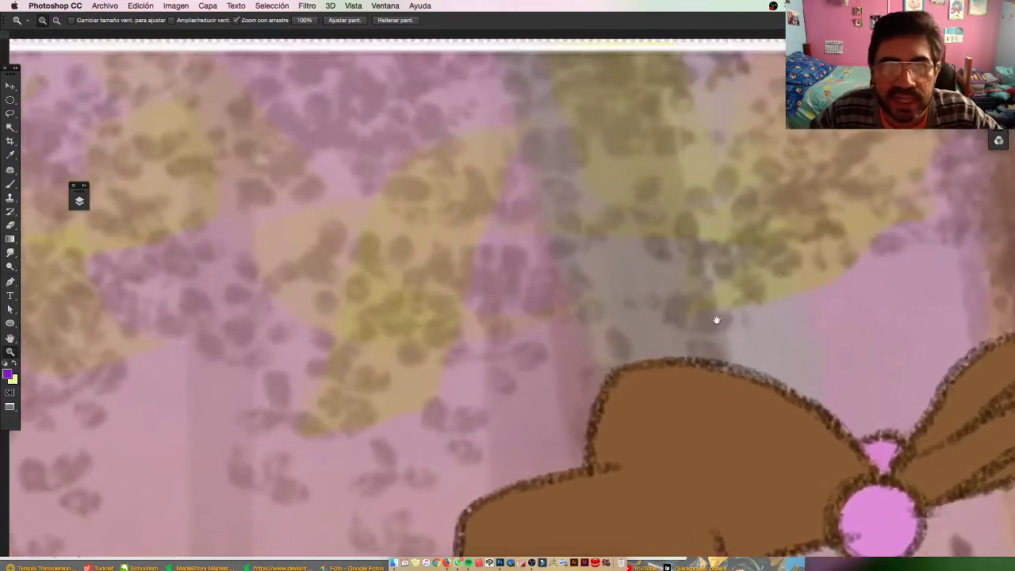
{"action": "left_click_drag", "start_coordinate": [318, 226], "coordinate": [428, 281]}
{"action": "left_click_drag", "start_coordinate": [428, 280], "coordinate": [354, 286]}
{"action": "scroll", "coordinate": [354, 286], "scroll_direction": "down", "scroll_amount": 8}
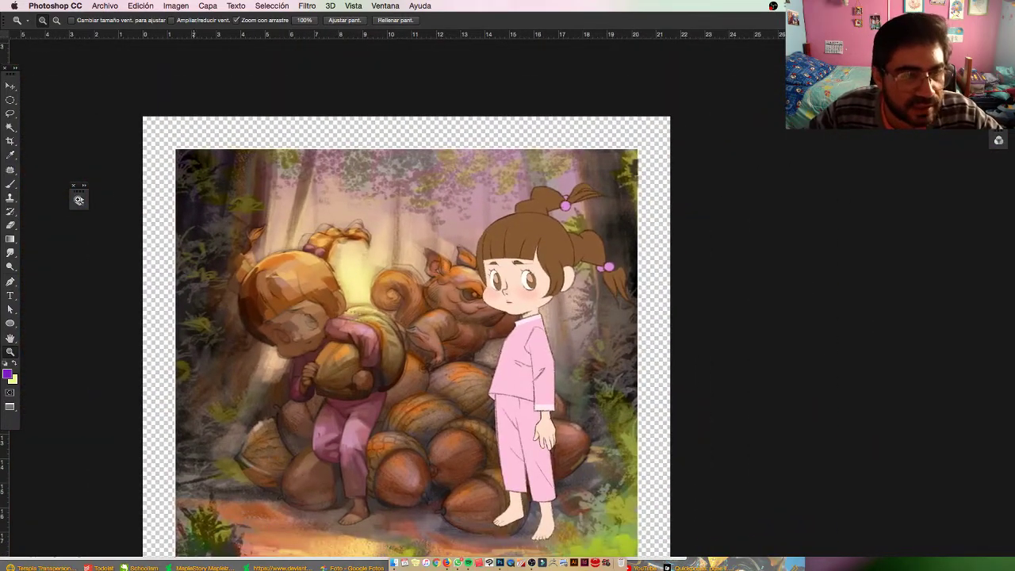
Compare Capa 11 with the silhouette beneath by toggling its visibility, and move the layer list clear of the illustration
{"action": "left_click", "coordinate": [79, 200]}
{"action": "left_click", "coordinate": [98, 338]}
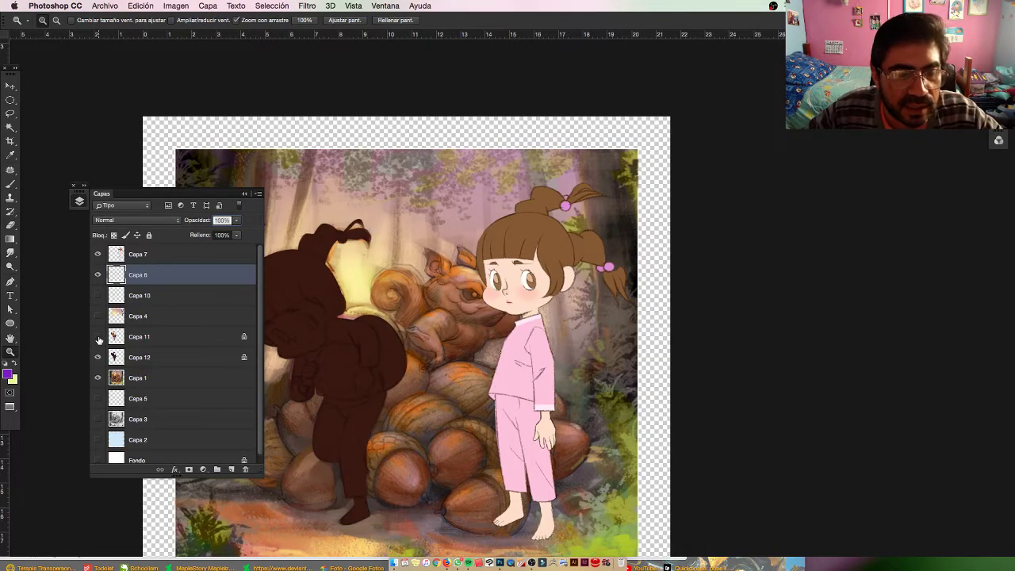
{"action": "left_click", "coordinate": [98, 339]}
{"action": "left_click_drag", "start_coordinate": [215, 198], "coordinate": [125, 169]}
{"action": "left_click_drag", "start_coordinate": [341, 291], "coordinate": [434, 282]}
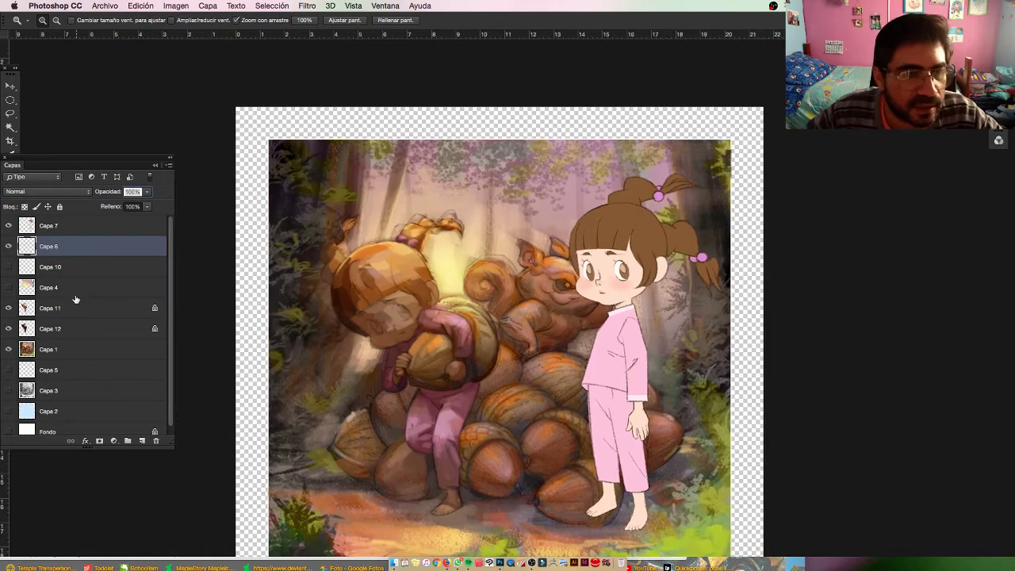
Select the Capa 11 painted girl layer after toggling its visibility, and activate the Brush tool over the girl's head
{"action": "left_click", "coordinate": [9, 307]}
{"action": "left_click", "coordinate": [9, 308]}
{"action": "left_click", "coordinate": [28, 308]}
{"action": "left_click", "coordinate": [428, 291]}
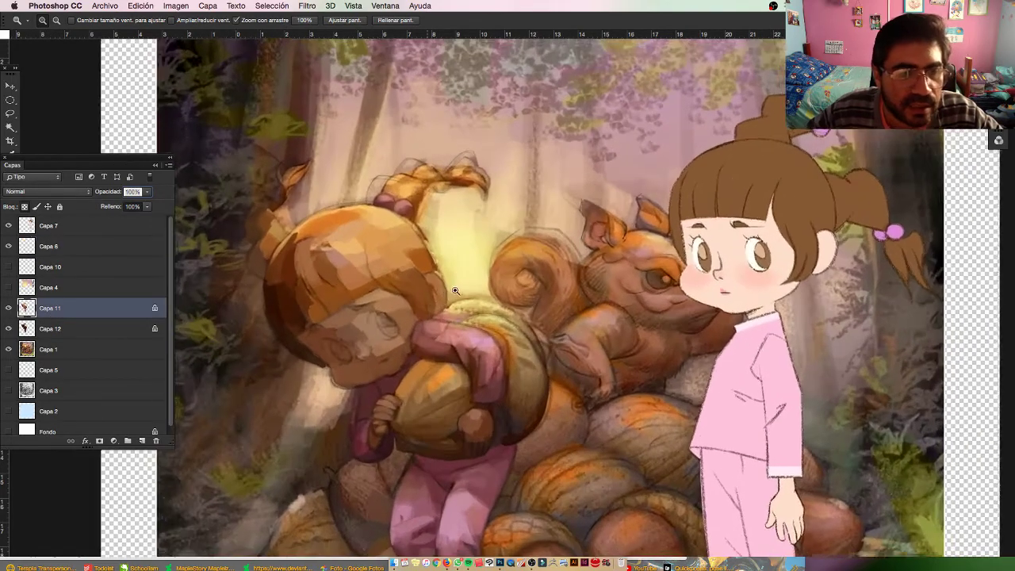
{"action": "key", "text": "b"}
{"action": "left_click_drag", "start_coordinate": [407, 299], "coordinate": [364, 303]}
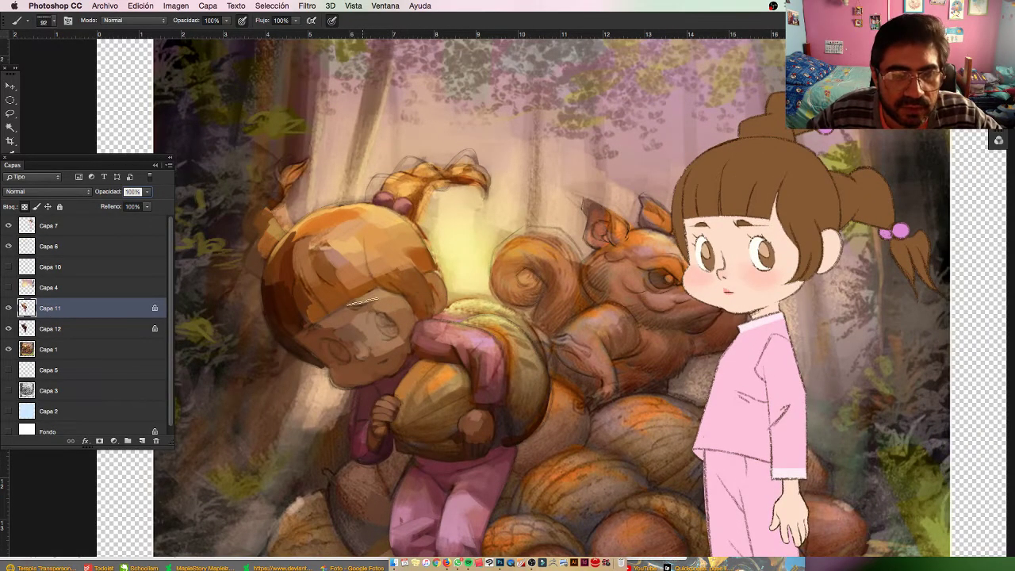
{"action": "left_click", "coordinate": [51, 22]}
{"action": "left_click", "coordinate": [47, 24]}
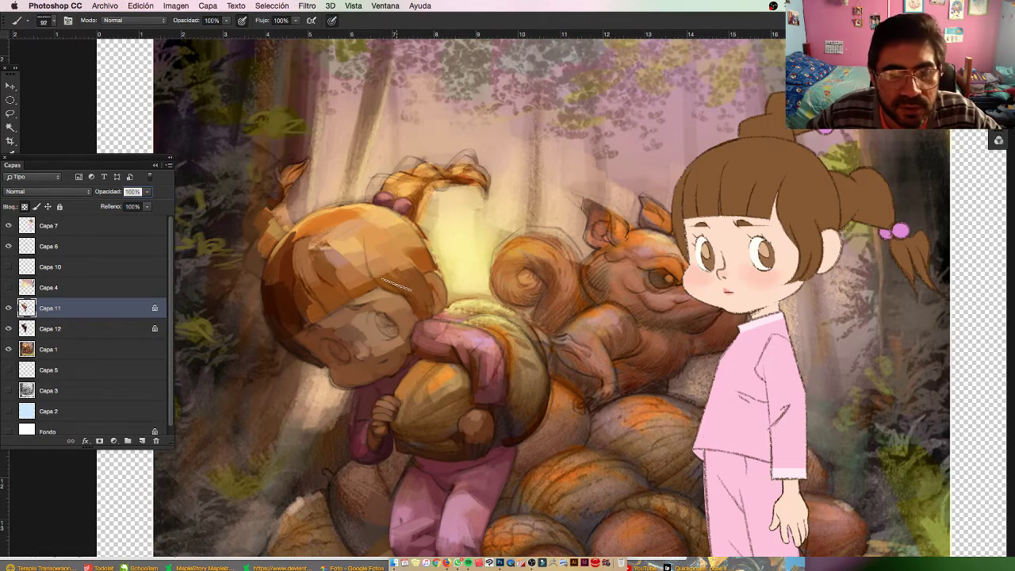
Examine the girl's painted head in close-up and hide Capa 11 to compare it with the dark silhouette beneath
{"action": "left_click", "coordinate": [9, 309]}
{"action": "left_click", "coordinate": [10, 308]}
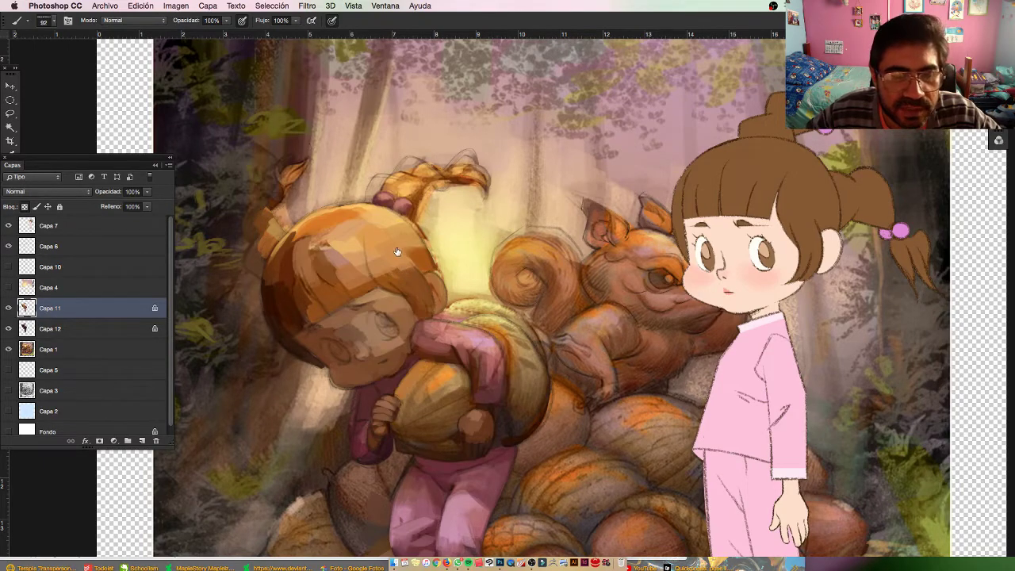
{"action": "key", "text": "z"}
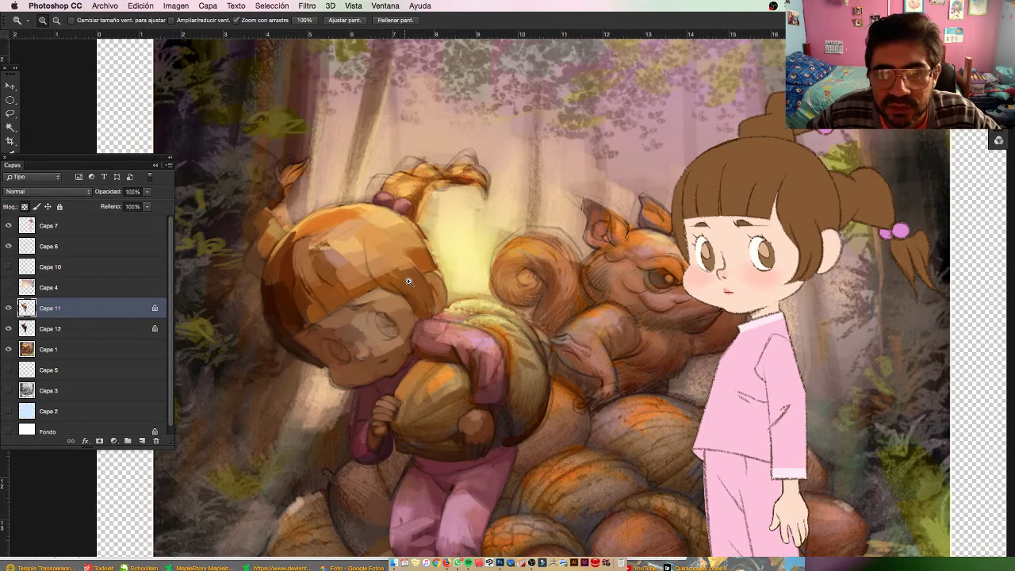
{"action": "mouse_move", "coordinate": [408, 282]}
{"action": "left_mouse_down"}
{"action": "mouse_move", "coordinate": [436, 282]}
{"action": "mouse_move", "coordinate": [378, 286]}
{"action": "left_mouse_up"}
{"action": "key", "text": "b"}
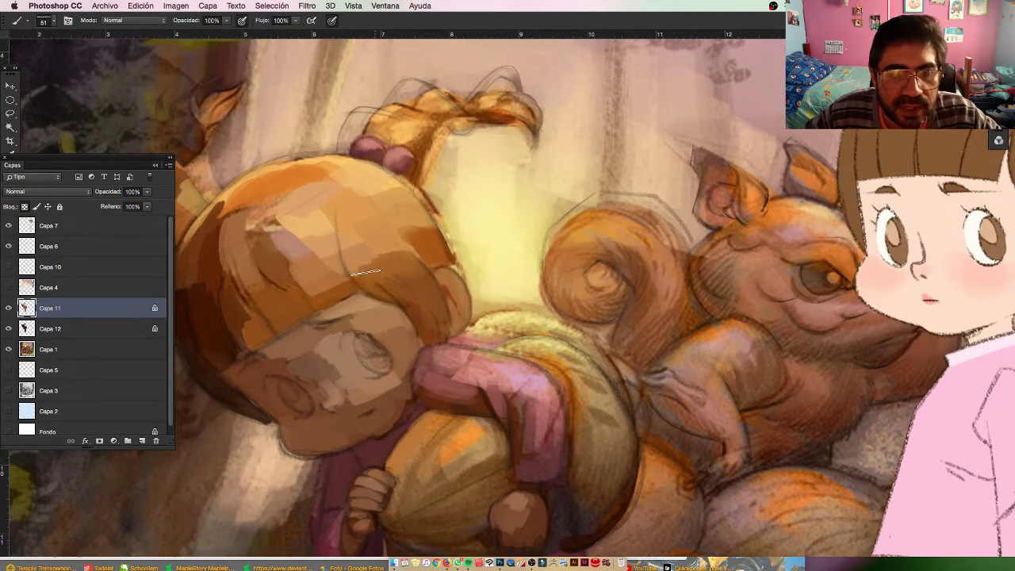
{"action": "key", "text": "z"}
{"action": "mouse_move", "coordinate": [408, 305]}
{"action": "left_mouse_down"}
{"action": "mouse_move", "coordinate": [365, 306]}
{"action": "mouse_move", "coordinate": [371, 290]}
{"action": "left_mouse_up"}
{"action": "left_click", "coordinate": [9, 309]}
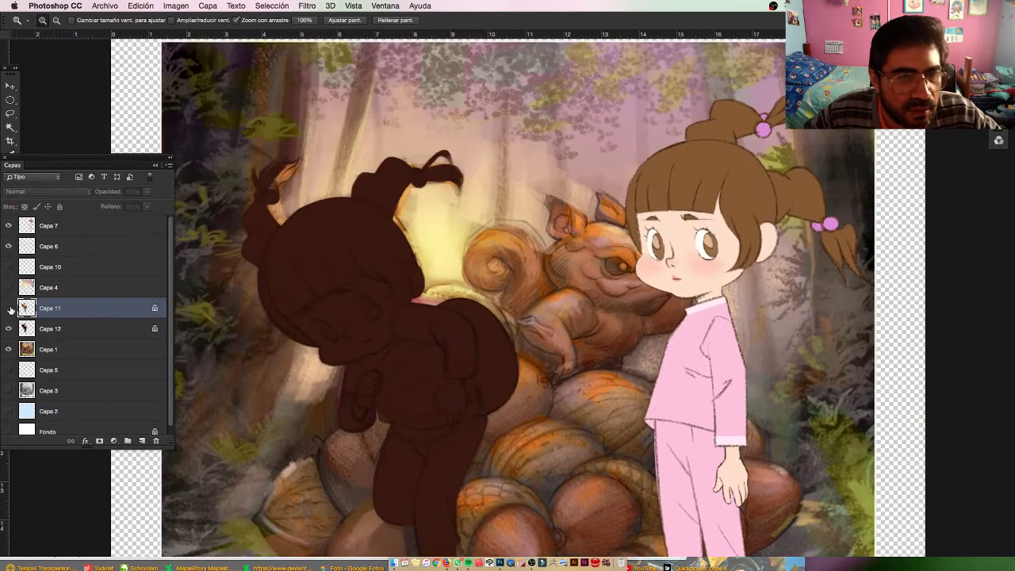
Hide the Capa 12 silhouette and toggle Capa 11's visibility to compare the painted girl with the color study beneath
{"action": "left_click", "coordinate": [10, 311]}
{"action": "left_click", "coordinate": [9, 330]}
{"action": "left_click", "coordinate": [10, 311]}
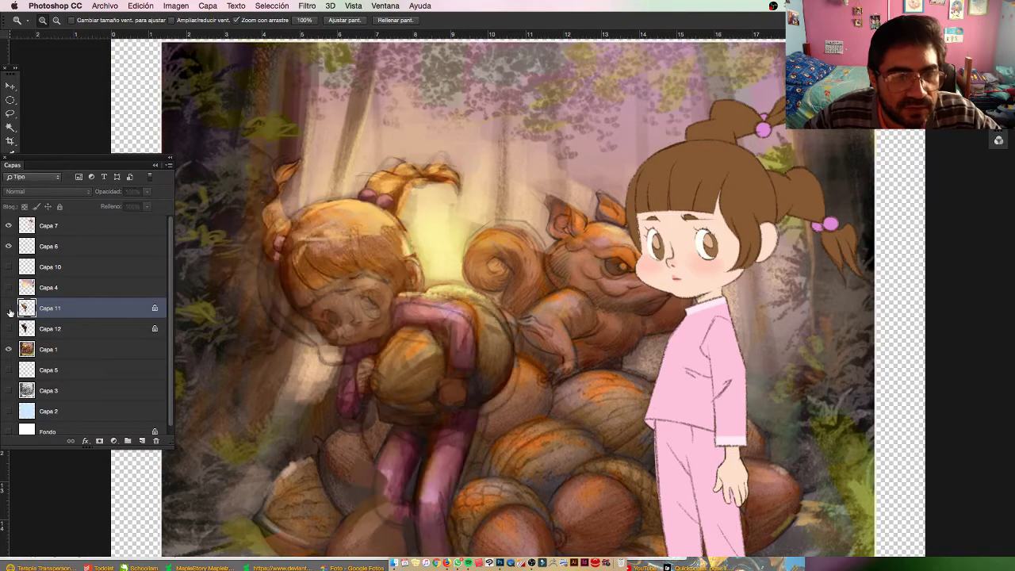
{"action": "left_click", "coordinate": [9, 308]}
{"action": "left_click", "coordinate": [9, 309]}
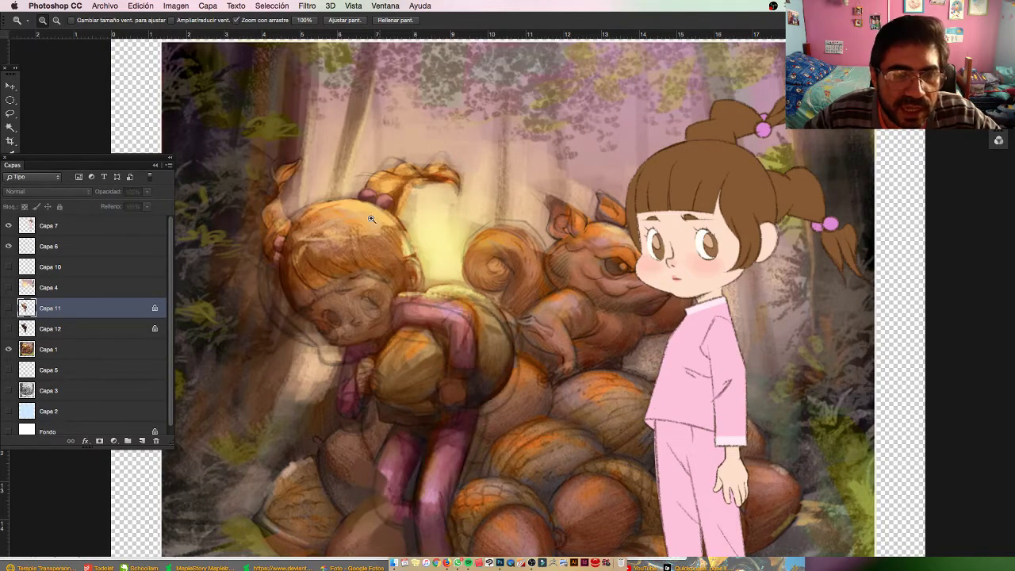
{"action": "left_click", "coordinate": [10, 308]}
{"action": "left_click", "coordinate": [9, 308]}
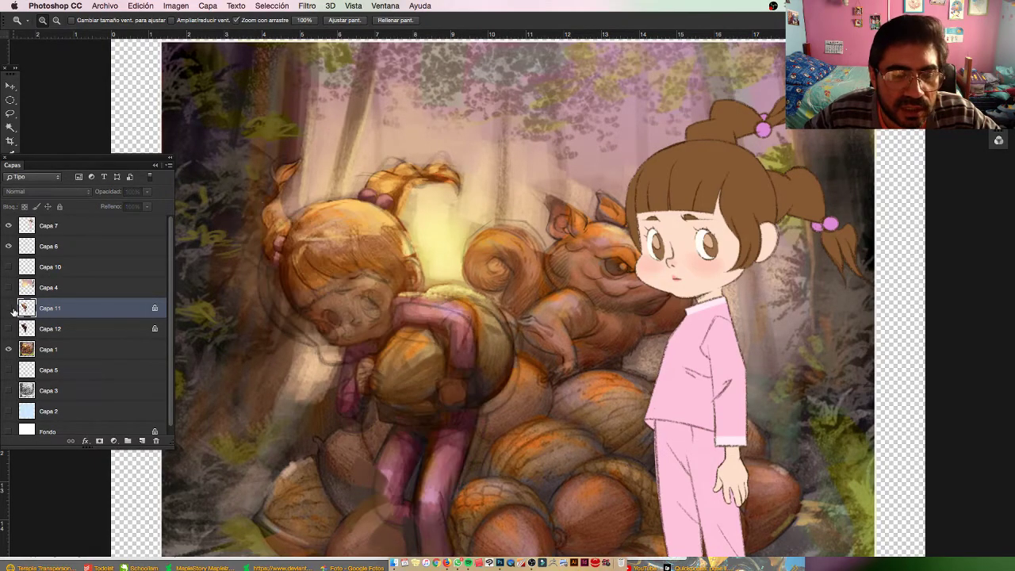
Show Capa 11 and examine the girl's face and torso in close-up, comparing them with the color study by toggling the layer
{"action": "left_click", "coordinate": [10, 308]}
{"action": "left_click_drag", "start_coordinate": [372, 291], "coordinate": [374, 311]}
{"action": "left_click_drag", "start_coordinate": [407, 347], "coordinate": [395, 320]}
{"action": "left_click", "coordinate": [417, 300]}
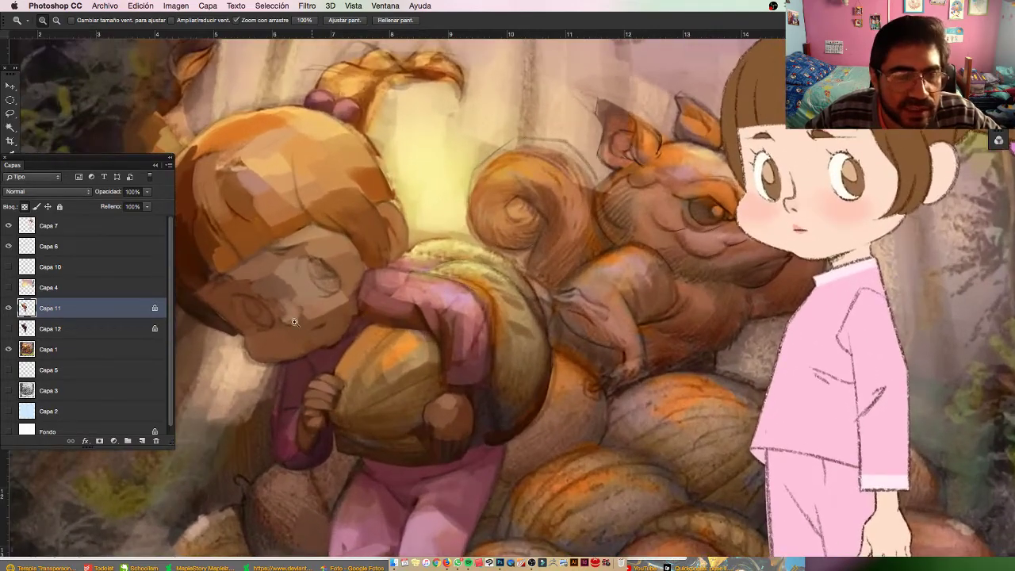
{"action": "left_click", "coordinate": [9, 309]}
{"action": "left_click", "coordinate": [10, 309]}
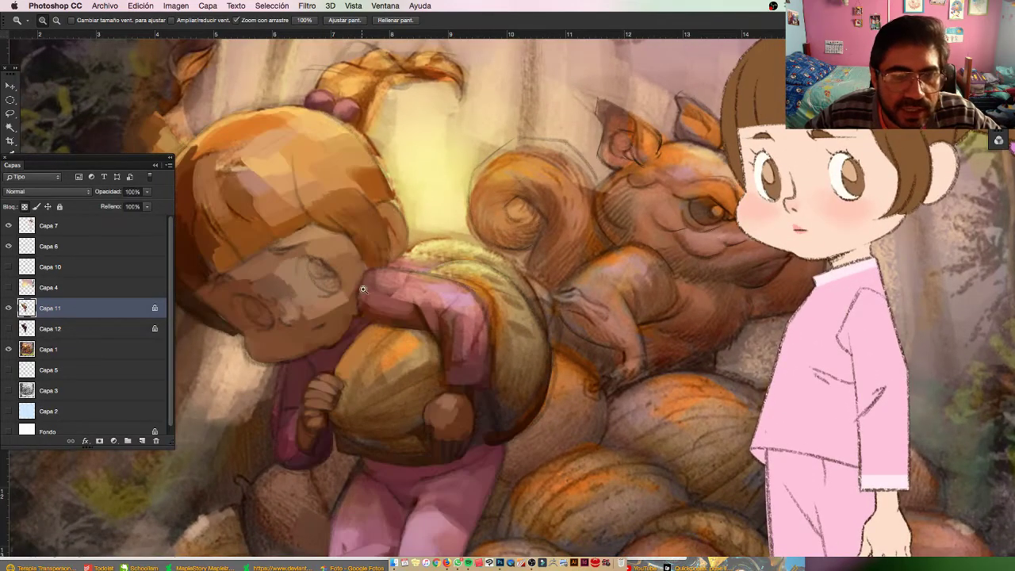
Isolate Capa 11 so only the painted girl is visible, and move the layer list clear of the toolbar
{"action": "left_click", "coordinate": [10, 309], "text": "alt"}
{"action": "left_click", "coordinate": [368, 251], "text": "alt"}
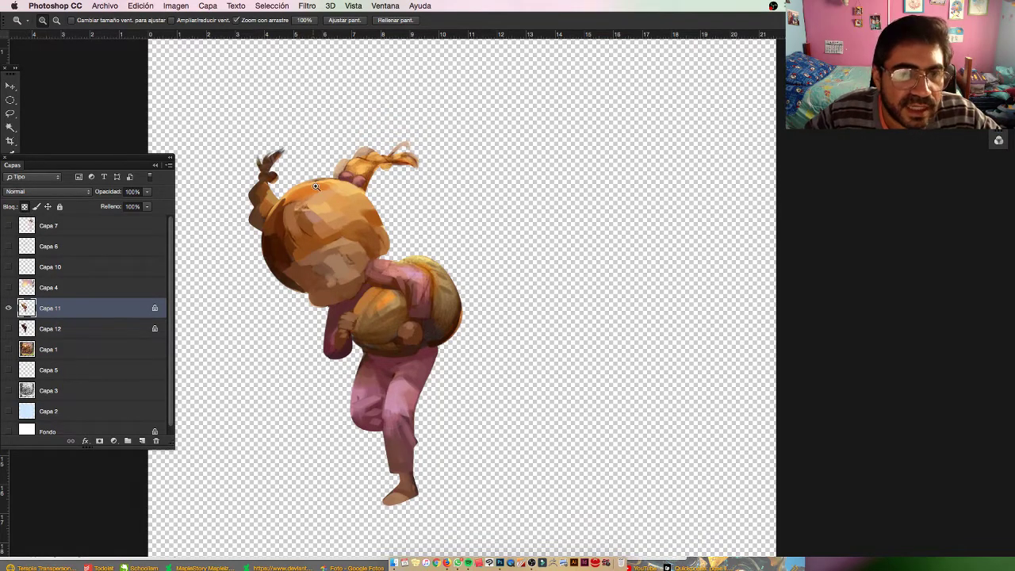
{"action": "key", "text": "b"}
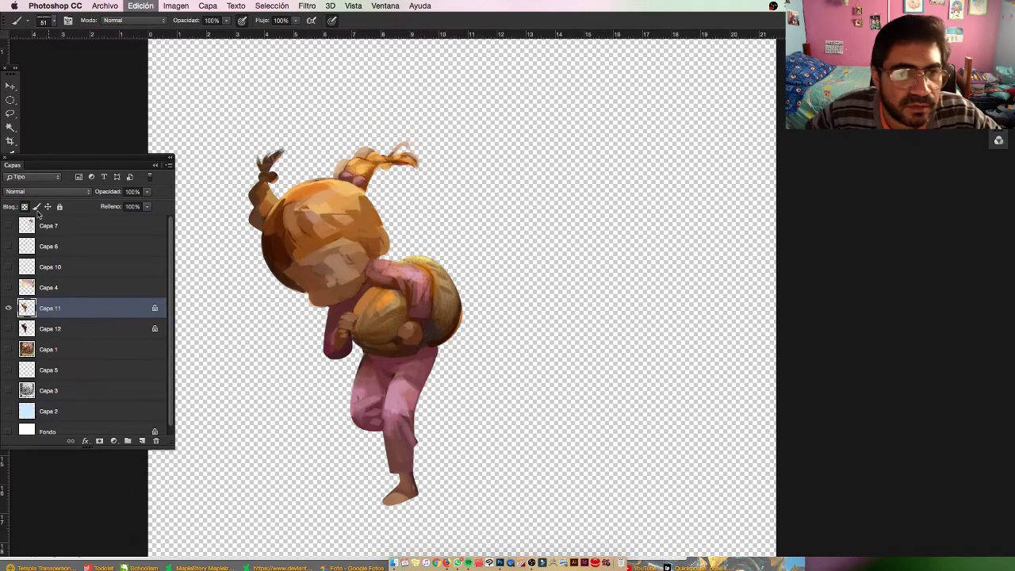
{"action": "left_click_drag", "start_coordinate": [58, 170], "coordinate": [100, 169]}
Try a bright cyan brush stroke across the girl's hair on the transparency-locked Capa 11, and undo it
{"action": "left_click", "coordinate": [10, 372]}
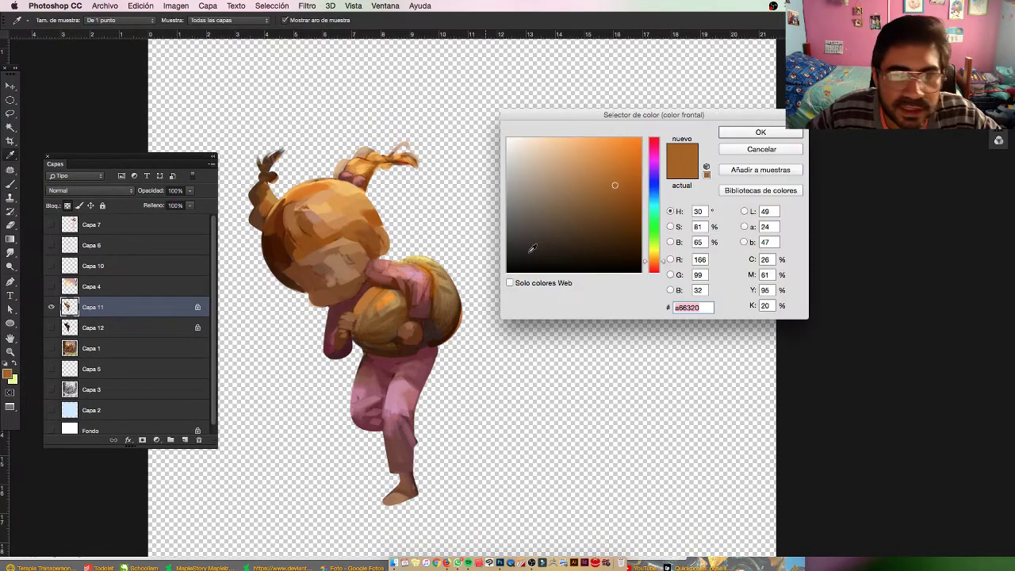
{"action": "left_click_drag", "start_coordinate": [655, 186], "coordinate": [655, 204]}
{"action": "key", "text": "Return"}
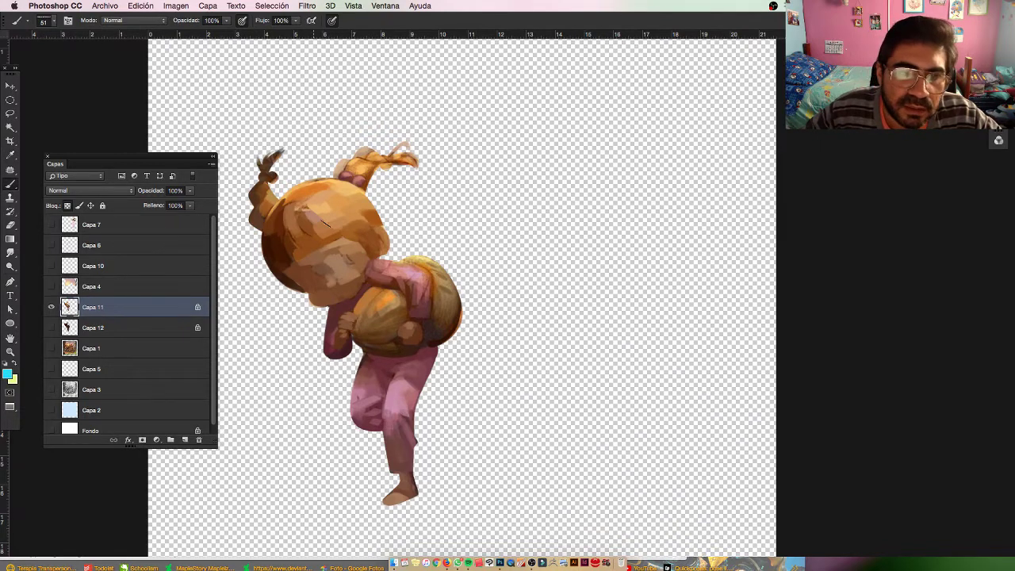
{"action": "left_click_drag", "start_coordinate": [328, 221], "coordinate": [363, 211]}
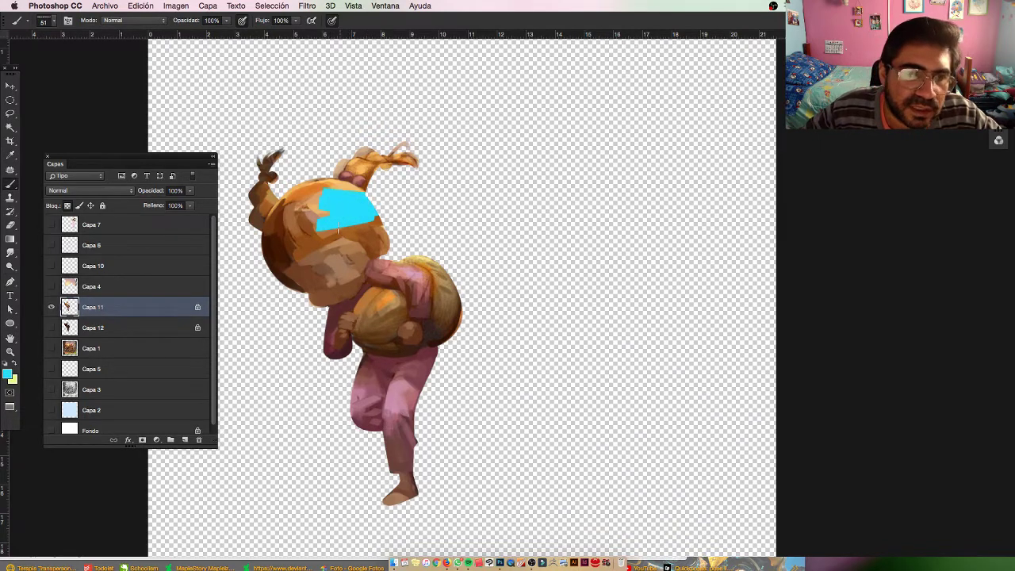
{"action": "key", "text": "super+z"}
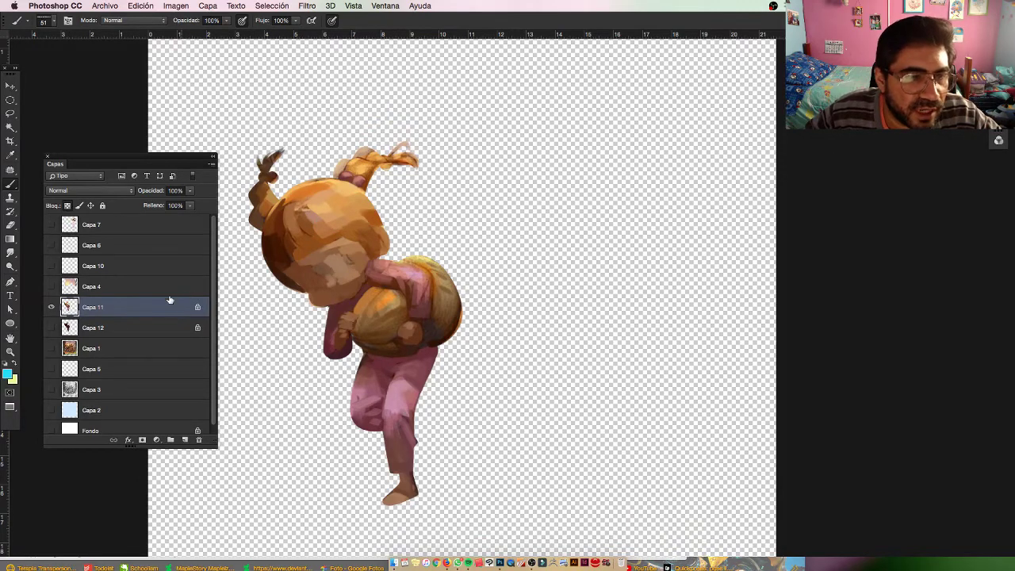
Toggle Capa 11 off and on, hide it, and show and select the Capa 12 silhouette instead
{"action": "left_click", "coordinate": [53, 308]}
{"action": "left_click", "coordinate": [53, 308]}
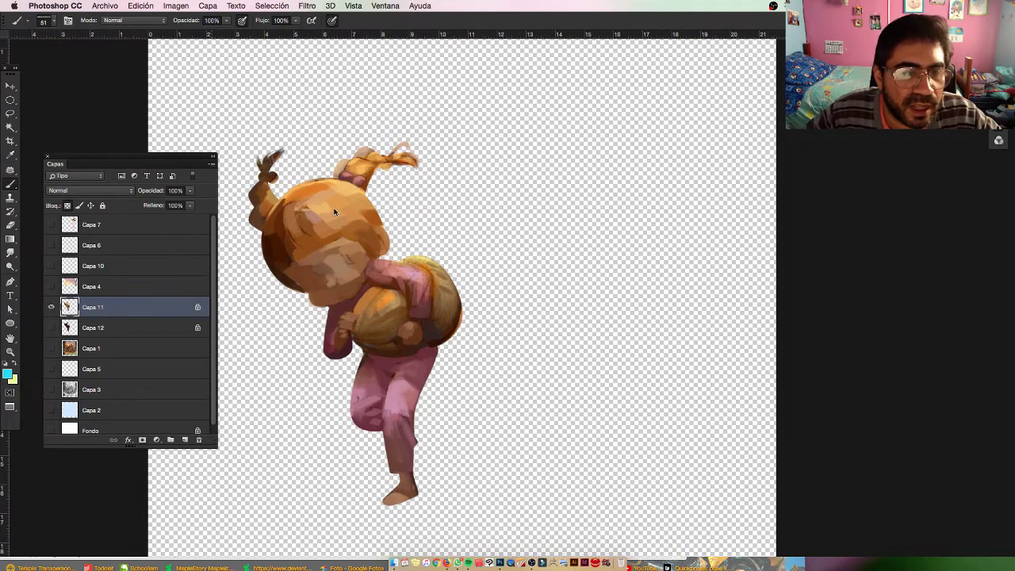
{"action": "left_click", "coordinate": [52, 308]}
{"action": "left_click", "coordinate": [52, 327]}
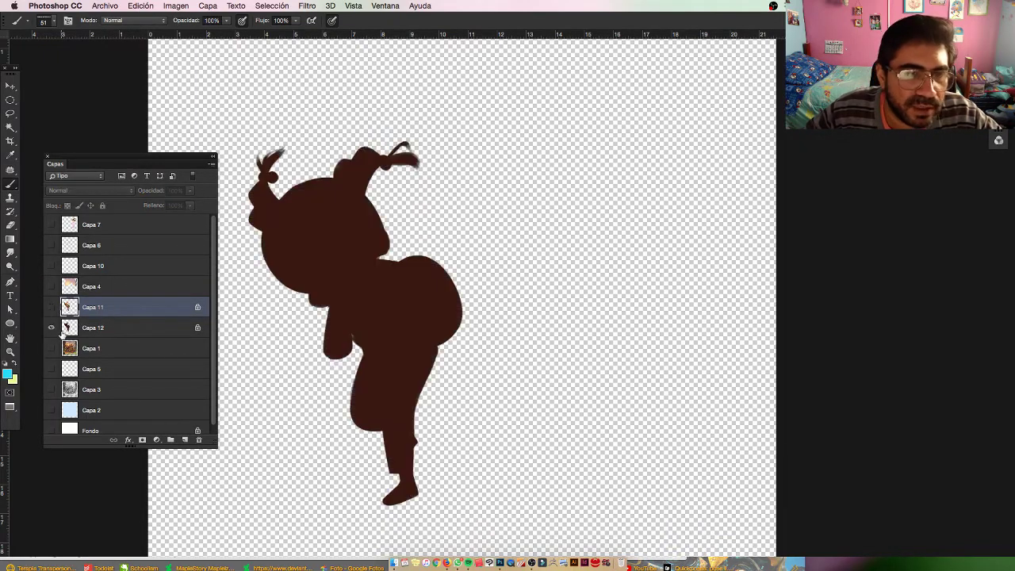
{"action": "left_click", "coordinate": [75, 332]}
Show the Capa 6 line sketch over the silhouette and toggle Capa 12 to compare the lines with the dark shape
{"action": "key", "text": "z"}
{"action": "mouse_move", "coordinate": [338, 261]}
{"action": "left_mouse_down"}
{"action": "mouse_move", "coordinate": [322, 265]}
{"action": "mouse_move", "coordinate": [384, 271]}
{"action": "left_mouse_up"}
{"action": "left_click", "coordinate": [51, 247]}
{"action": "left_click_drag", "start_coordinate": [421, 273], "coordinate": [458, 299]}
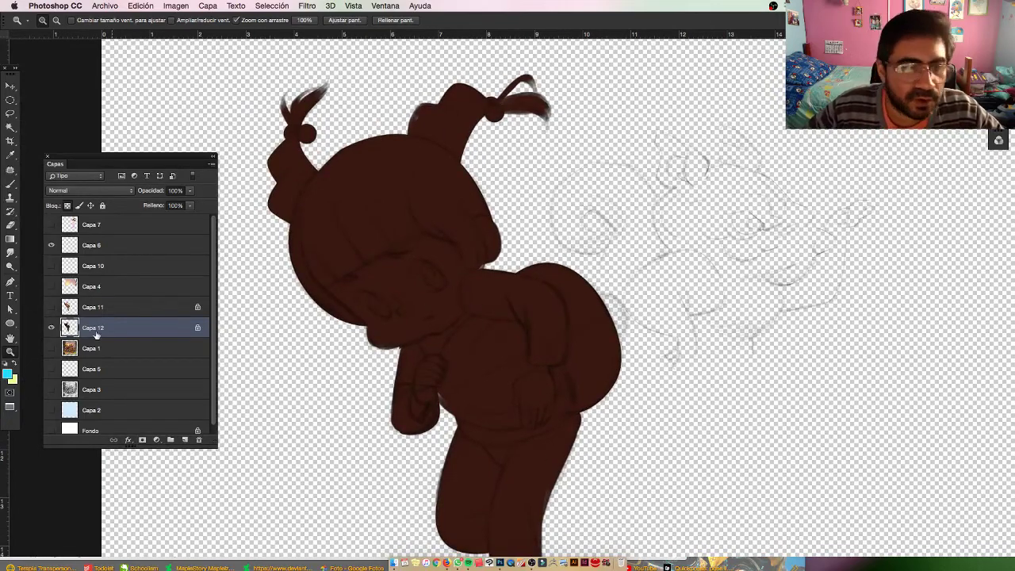
{"action": "left_click", "coordinate": [52, 328]}
{"action": "left_click", "coordinate": [51, 328]}
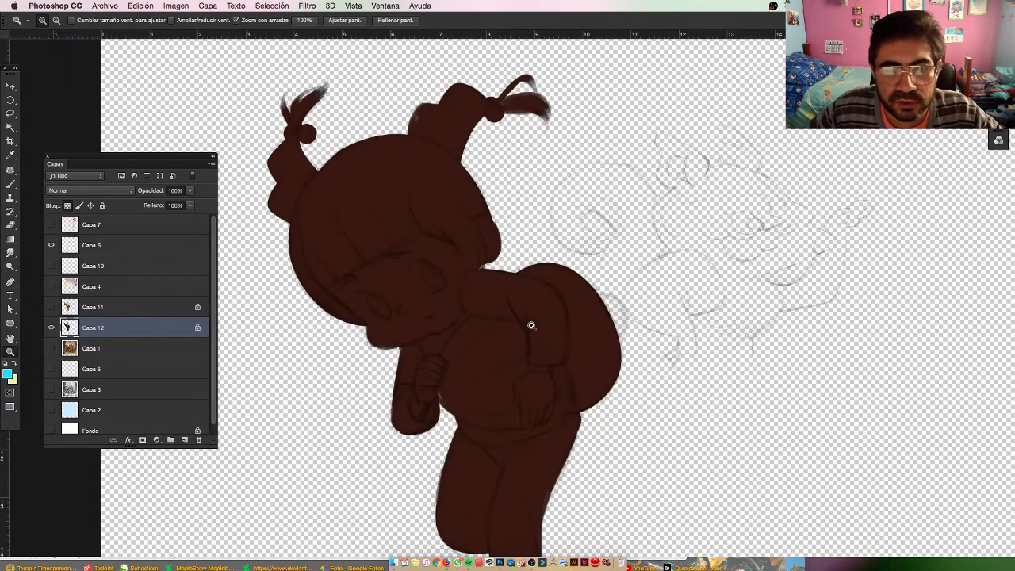
{"action": "left_click_drag", "start_coordinate": [422, 434], "coordinate": [404, 365]}
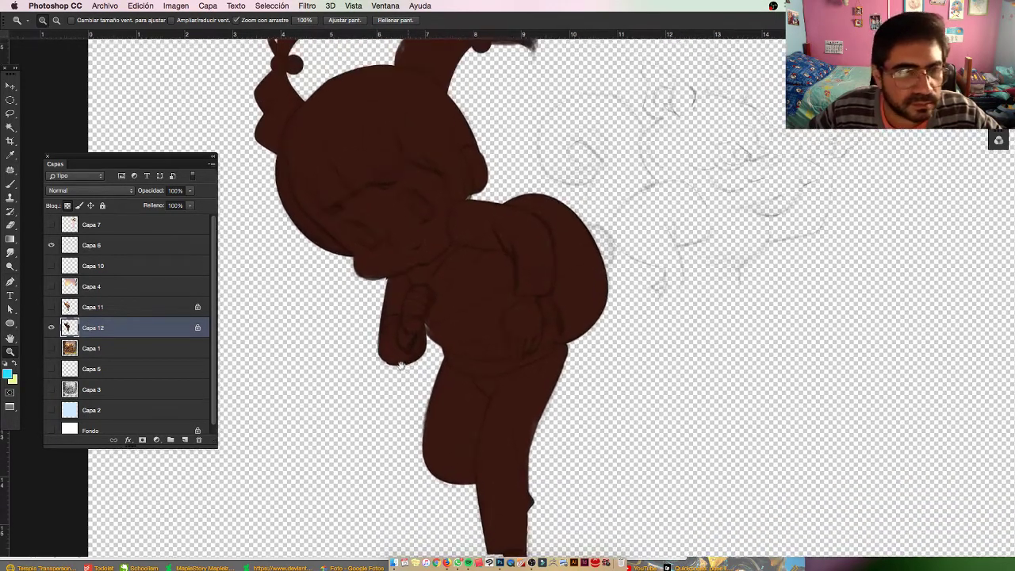
Alternate between the painted Capa 11 and the Capa 12 silhouette under the line sketch, selecting each layer in turn
{"action": "left_click", "coordinate": [51, 328]}
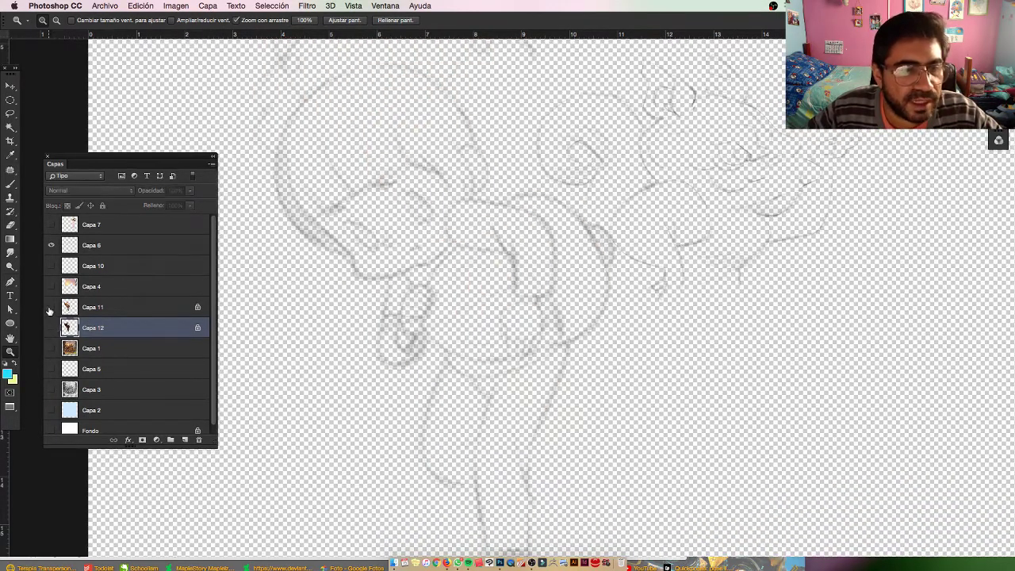
{"action": "left_click", "coordinate": [51, 307]}
{"action": "left_click", "coordinate": [151, 307]}
{"action": "left_click_drag", "start_coordinate": [327, 160], "coordinate": [305, 192]}
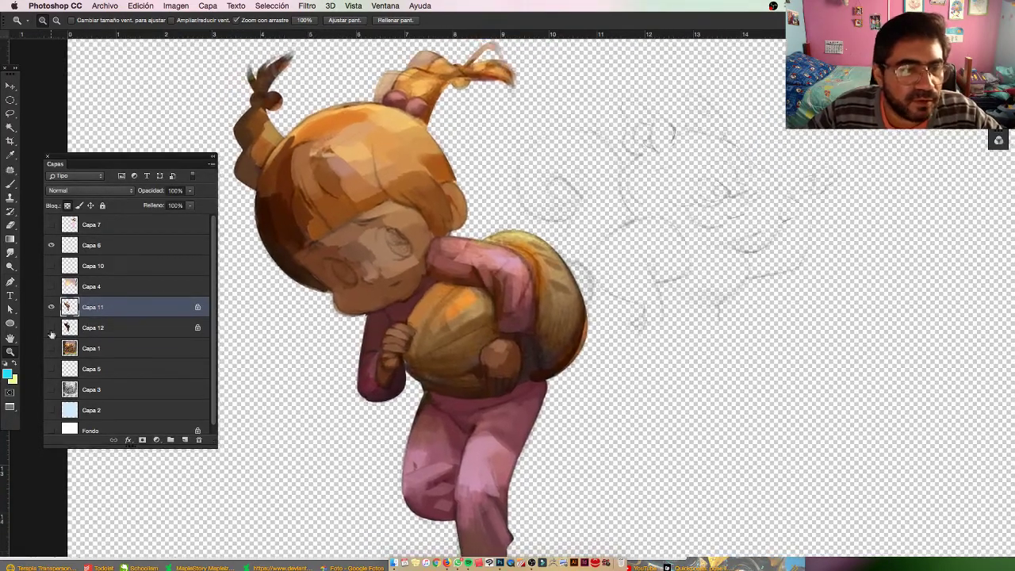
{"action": "left_click", "coordinate": [51, 307]}
{"action": "left_click", "coordinate": [51, 327]}
{"action": "left_click", "coordinate": [68, 328]}
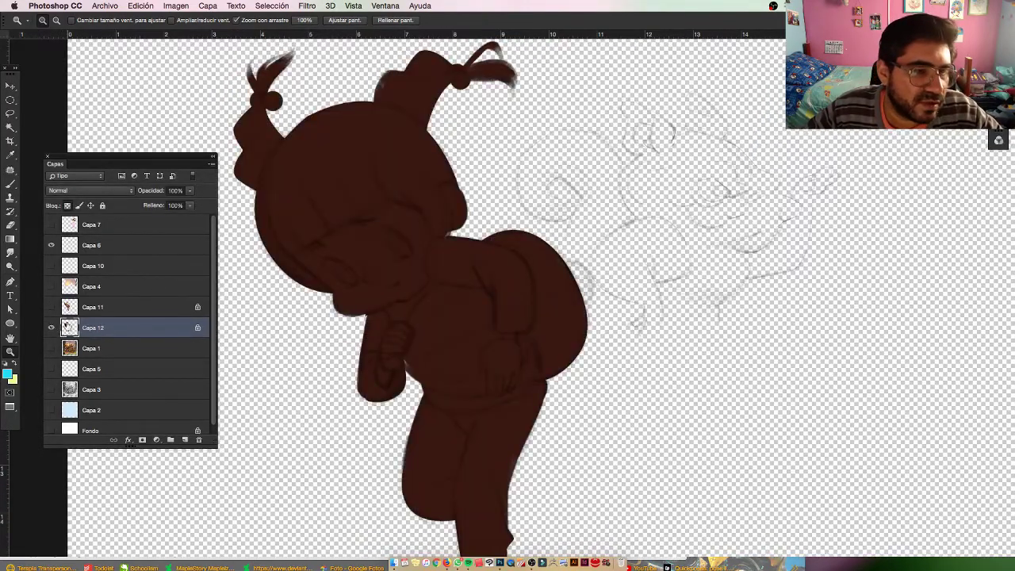
Hide Capa 12, show and select the painted Capa 11, and show the Capa 1 color study behind it
{"action": "left_click", "coordinate": [51, 328]}
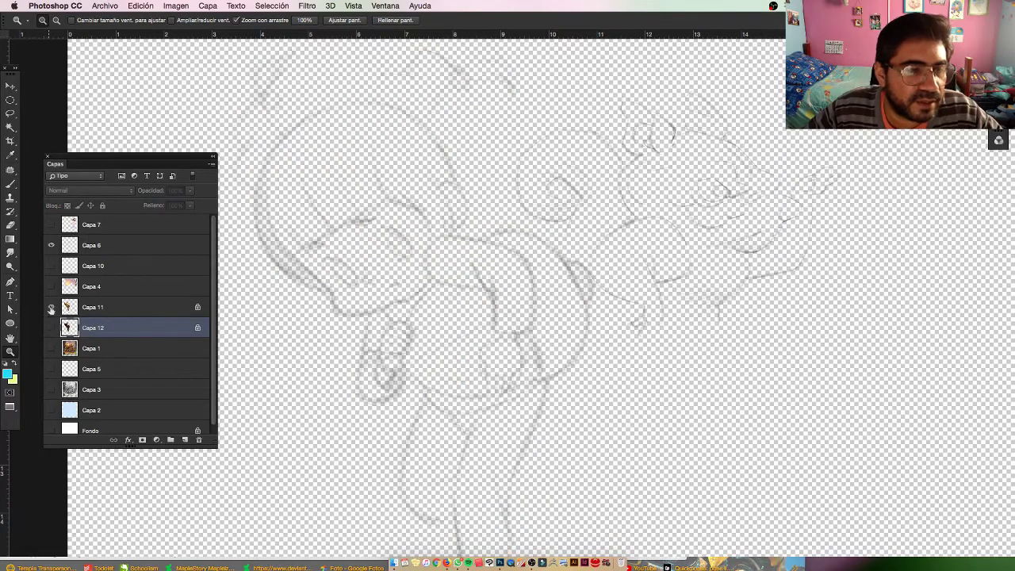
{"action": "left_click", "coordinate": [51, 307]}
{"action": "left_click", "coordinate": [68, 308]}
{"action": "left_click", "coordinate": [51, 348]}
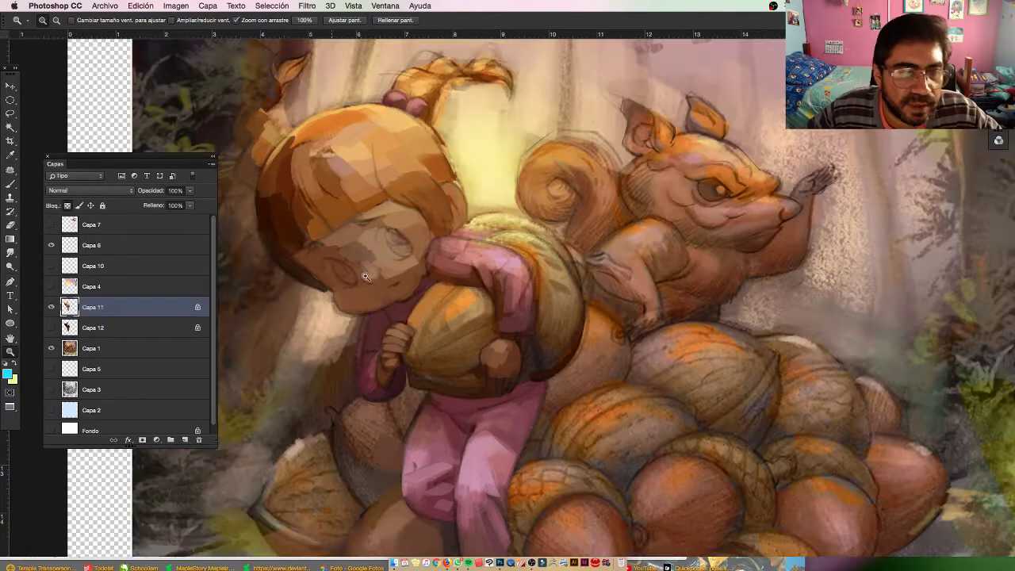
Hide Capa 11, sample the sleeve's dark pink from the color study for the Brush, and show Capa 11 again
{"action": "left_click", "coordinate": [51, 307]}
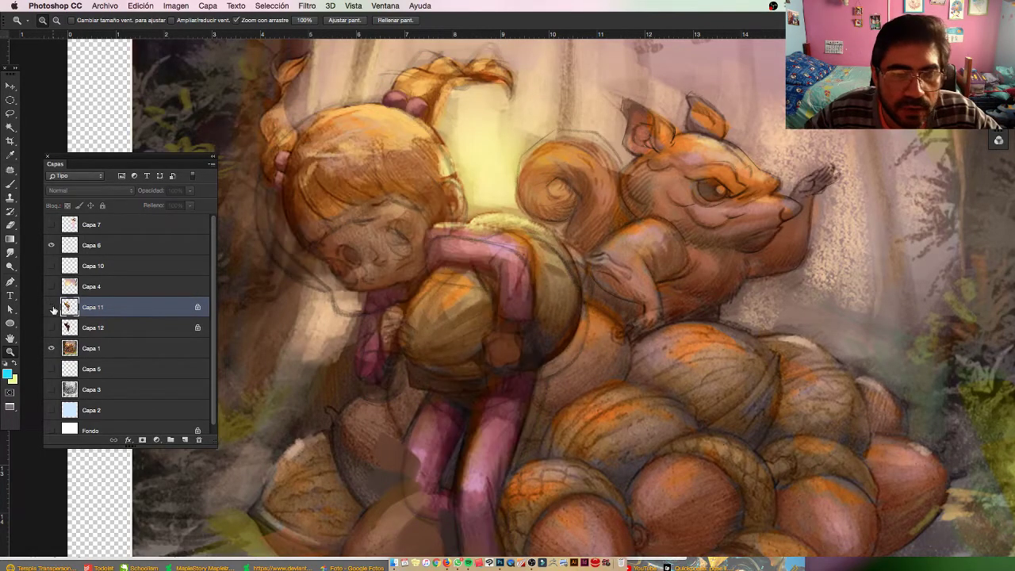
{"action": "key", "text": "b"}
{"action": "left_click", "coordinate": [518, 297], "text": "alt"}
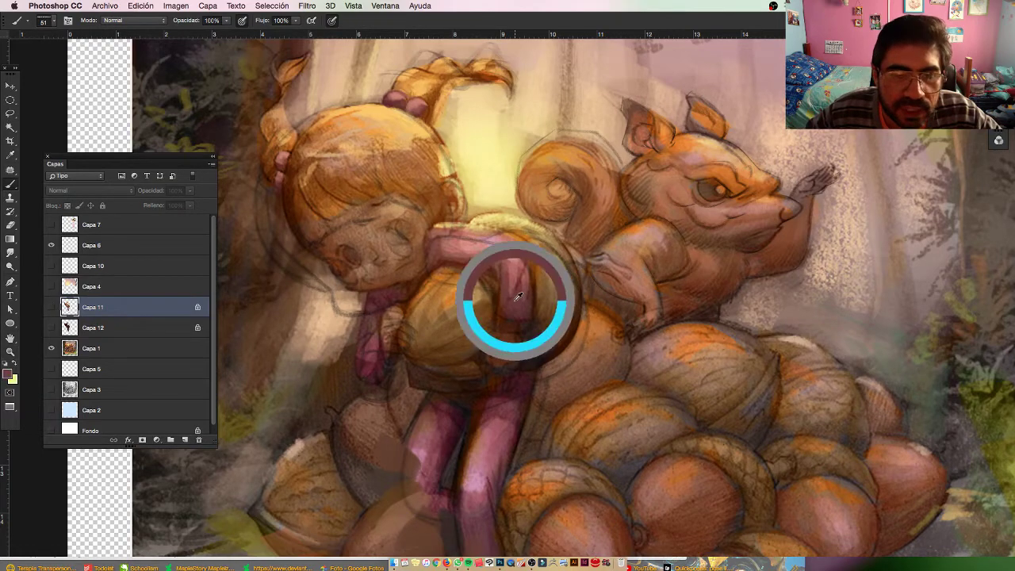
{"action": "left_click", "coordinate": [51, 307]}
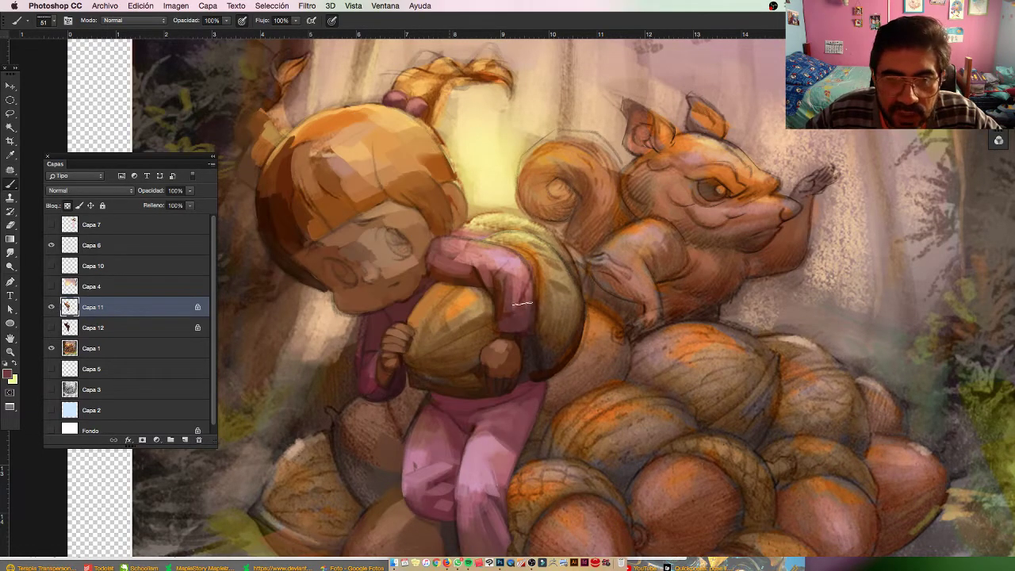
Toggle Capa 1 to compare the painted girl within the full scene and on transparency, leaving the color study hidden
{"action": "left_click", "coordinate": [52, 349]}
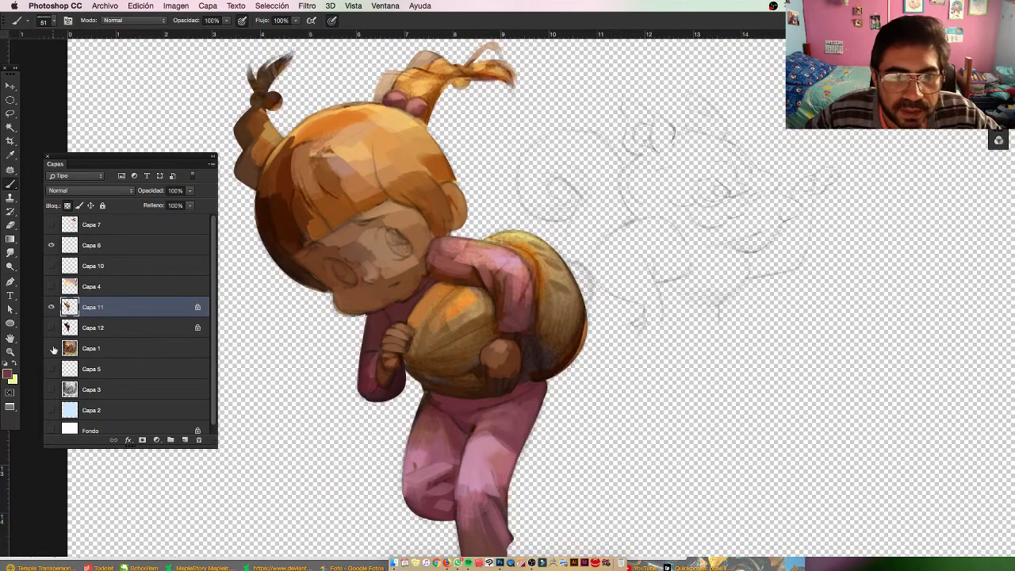
{"action": "left_click", "coordinate": [52, 348]}
{"action": "left_click_drag", "start_coordinate": [386, 281], "coordinate": [366, 236]}
{"action": "left_click_drag", "start_coordinate": [485, 339], "coordinate": [472, 338]}
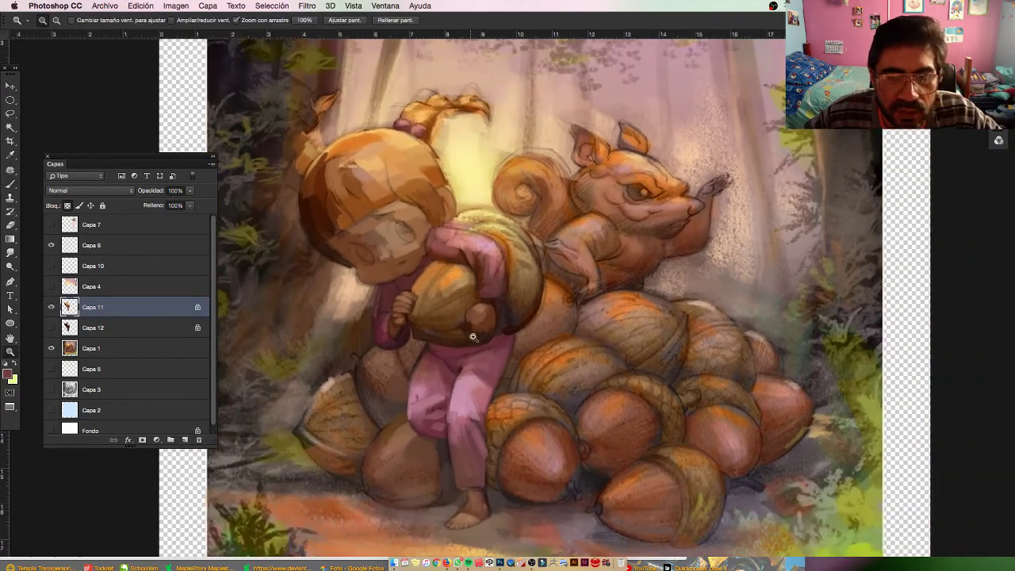
{"action": "left_click", "coordinate": [51, 348]}
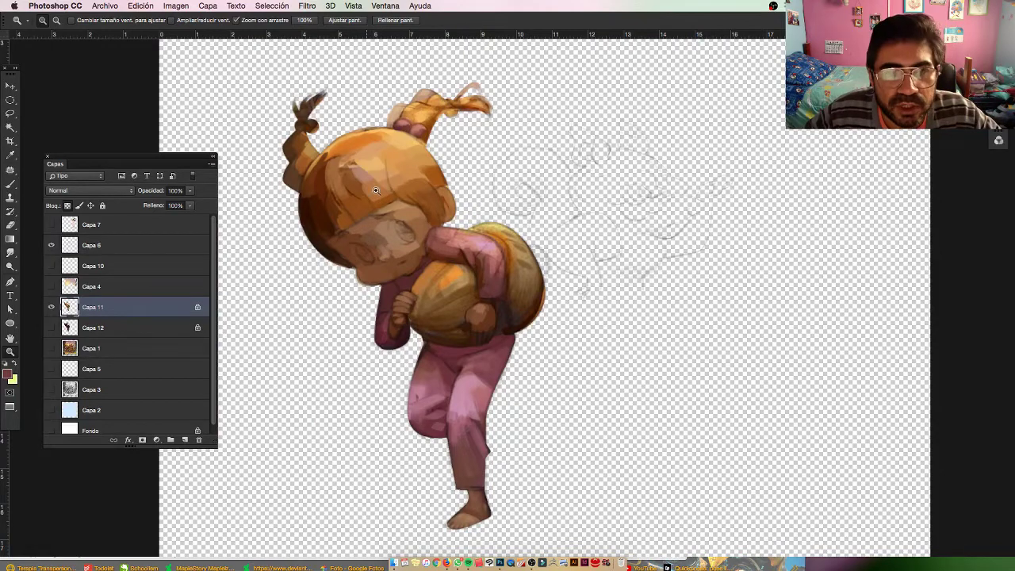
Paint over the purple hair bead nearest the pigtail's inner edge on Capa 11 with an orange-brown sampled from the hair
{"action": "scroll", "coordinate": [420, 230], "scroll_direction": "up", "scroll_amount": 3}
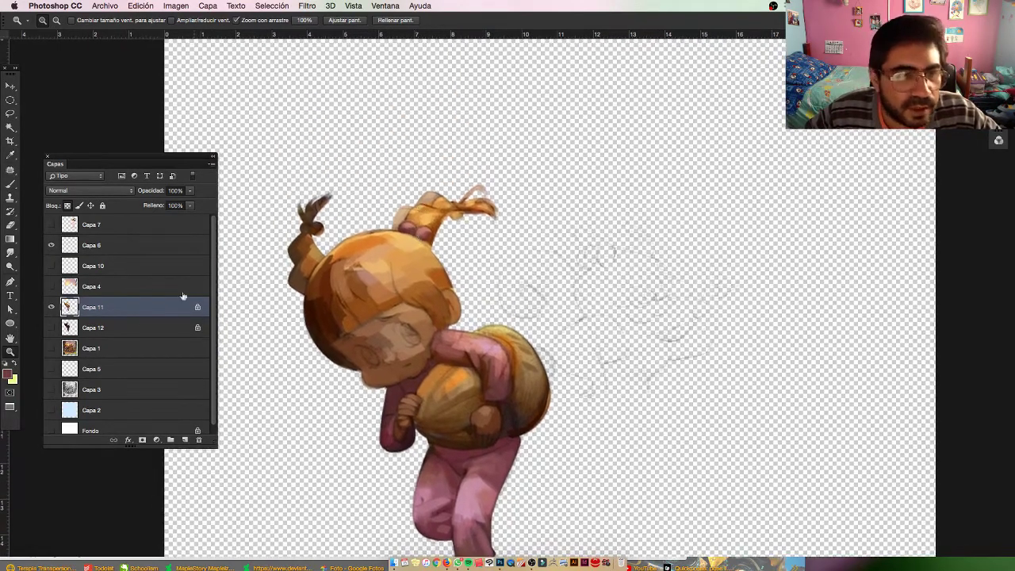
{"action": "left_click_drag", "start_coordinate": [429, 211], "coordinate": [468, 211]}
{"action": "left_click", "coordinate": [417, 226], "text": "alt"}
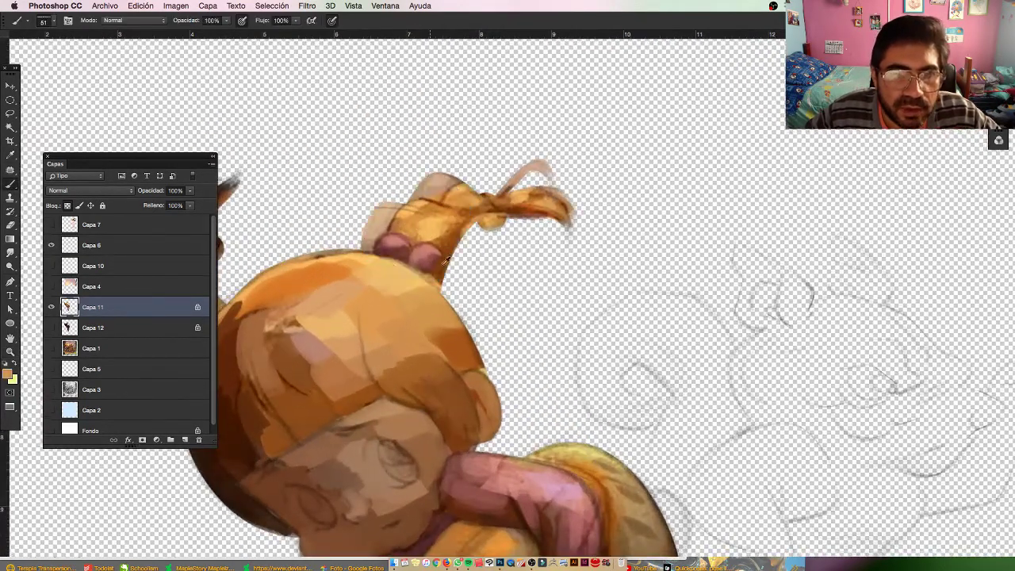
{"action": "left_click", "coordinate": [449, 252], "text": "alt"}
{"action": "mouse_move", "coordinate": [426, 259]}
{"action": "left_mouse_down"}
{"action": "mouse_move", "coordinate": [417, 219]}
{"action": "mouse_move", "coordinate": [428, 242]}
{"action": "mouse_move", "coordinate": [459, 230]}
{"action": "mouse_move", "coordinate": [468, 207]}
{"action": "mouse_move", "coordinate": [454, 234]}
{"action": "mouse_move", "coordinate": [424, 238]}
{"action": "mouse_move", "coordinate": [419, 259]}
{"action": "mouse_move", "coordinate": [465, 227]}
{"action": "mouse_move", "coordinate": [404, 263]}
{"action": "mouse_move", "coordinate": [371, 230]}
{"action": "mouse_move", "coordinate": [408, 241]}
{"action": "left_mouse_up"}
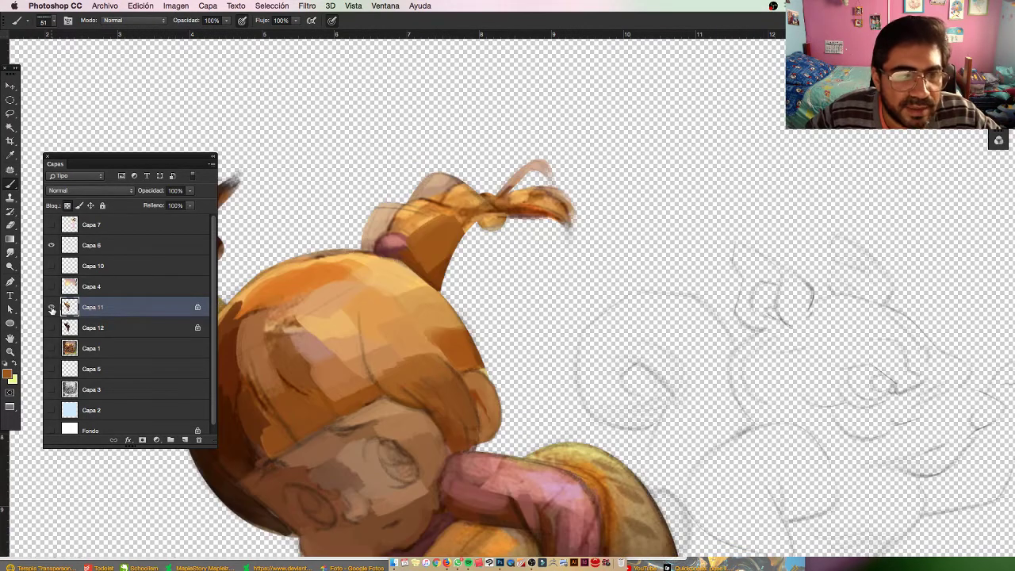
Paint over the remaining purple bead and the pale lock at the pigtail's base with sampled light orange and brown tones
{"action": "key", "text": "z"}
{"action": "left_click", "coordinate": [402, 239], "text": "alt"}
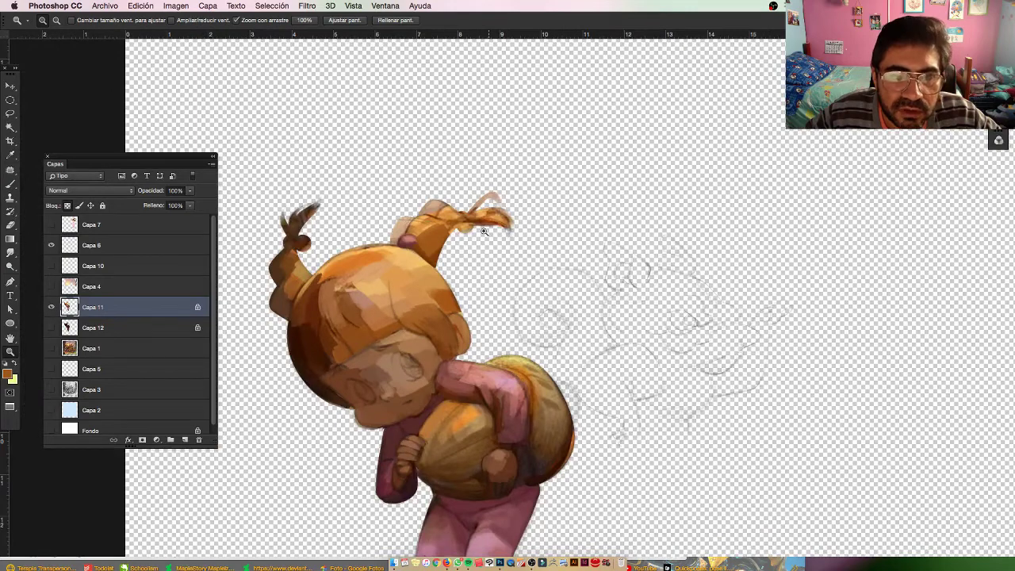
{"action": "left_click", "coordinate": [382, 228]}
{"action": "key", "text": "b"}
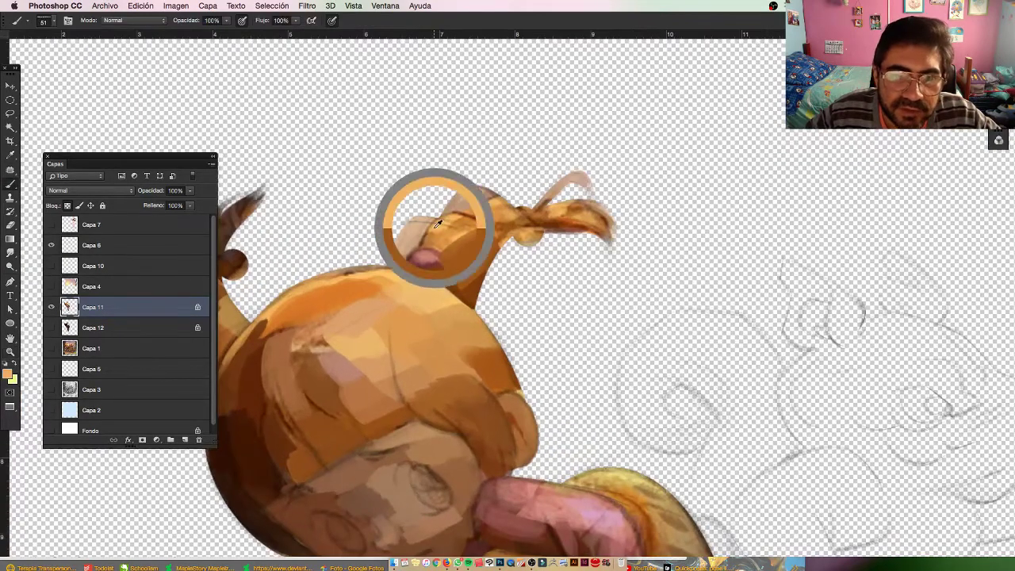
{"action": "mouse_move", "coordinate": [441, 220]}
{"action": "left_mouse_down"}
{"action": "mouse_move", "coordinate": [407, 255]}
{"action": "mouse_move", "coordinate": [452, 267]}
{"action": "mouse_move", "coordinate": [390, 260]}
{"action": "mouse_move", "coordinate": [426, 273]}
{"action": "mouse_move", "coordinate": [409, 255]}
{"action": "left_mouse_up"}
{"action": "left_click", "coordinate": [444, 242], "text": "alt"}
{"action": "left_click", "coordinate": [452, 268], "text": "alt"}
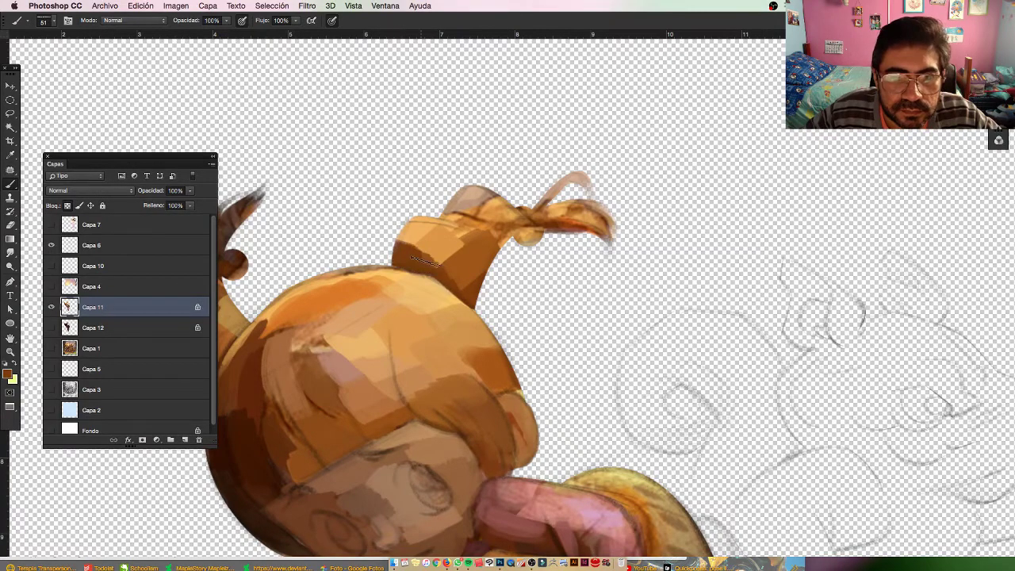
Toggle Capa 11 off and on to compare the repainted pigtail with the line sketch
{"action": "left_click", "coordinate": [52, 308]}
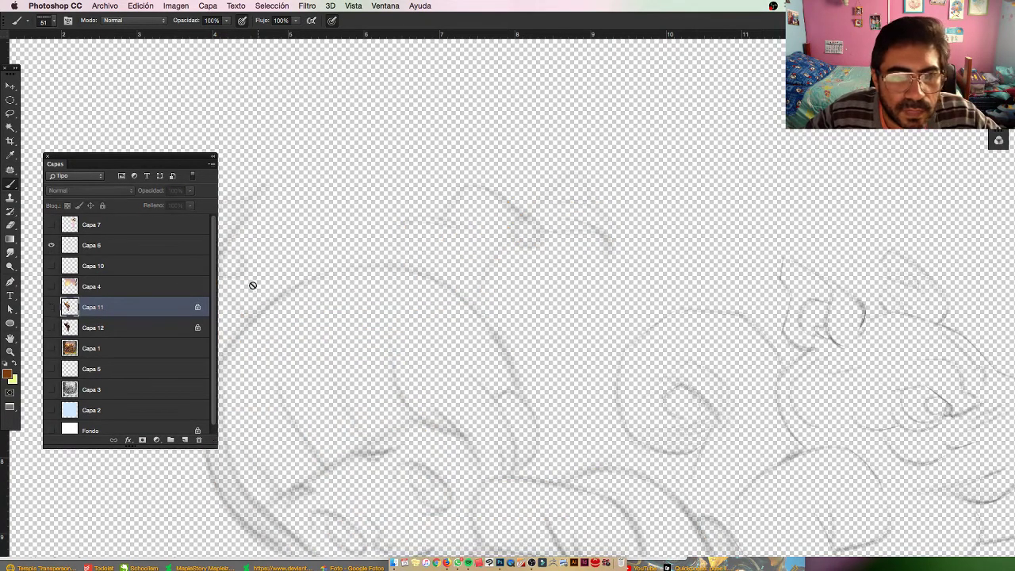
{"action": "left_click", "coordinate": [52, 309]}
{"action": "left_click_drag", "start_coordinate": [396, 276], "coordinate": [409, 281]}
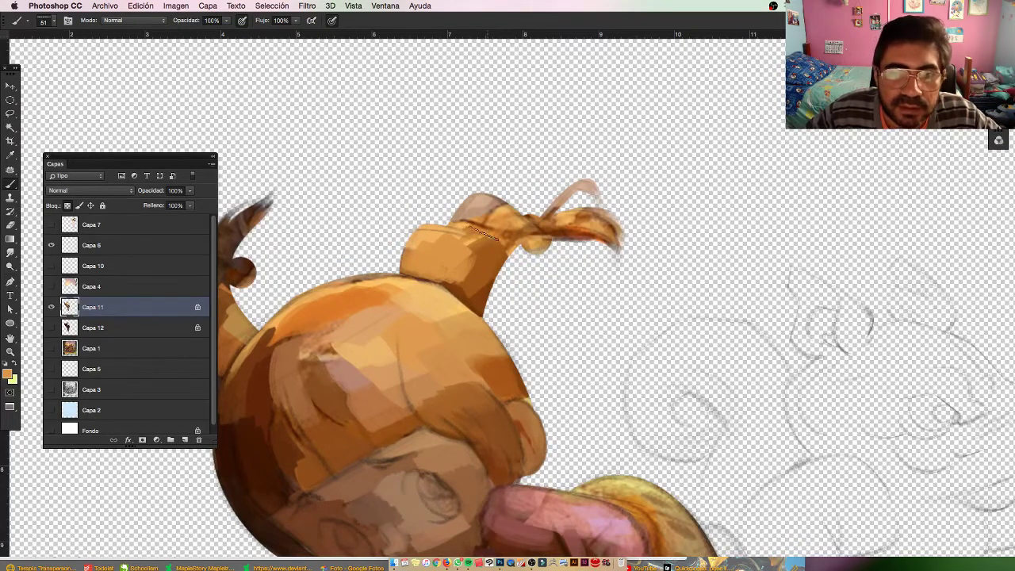
Paint over the grayish upper section of the near pigtail on Capa 11 with orange tones sampled from the hair
{"action": "left_click", "coordinate": [499, 212], "text": "alt"}
{"action": "mouse_move", "coordinate": [483, 208]}
{"action": "left_mouse_down"}
{"action": "mouse_move", "coordinate": [460, 226]}
{"action": "mouse_move", "coordinate": [511, 225]}
{"action": "mouse_move", "coordinate": [517, 232]}
{"action": "mouse_move", "coordinate": [483, 242]}
{"action": "mouse_move", "coordinate": [513, 250]}
{"action": "left_mouse_up"}
{"action": "left_click", "coordinate": [511, 246], "text": "alt"}
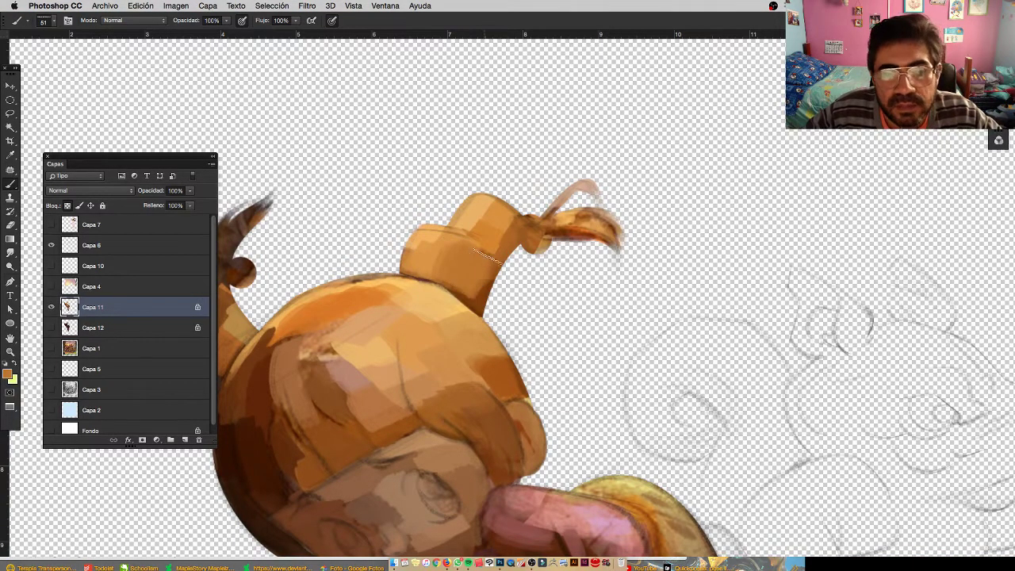
Repaint the near pigtail's knot, tip and pale curling strand with orange and reddish-brown tones sampled from the hair
{"action": "key", "text": "z"}
{"action": "mouse_move", "coordinate": [519, 275]}
{"action": "left_mouse_down"}
{"action": "mouse_move", "coordinate": [466, 276]}
{"action": "mouse_move", "coordinate": [502, 272]}
{"action": "left_mouse_up"}
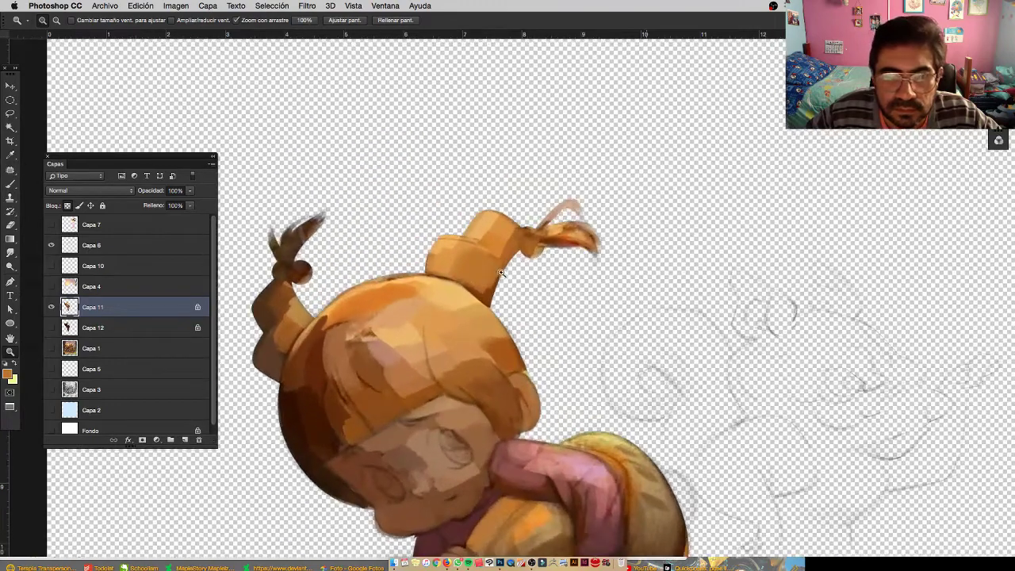
{"action": "key", "text": "z"}
{"action": "mouse_move", "coordinate": [550, 247]}
{"action": "left_mouse_down"}
{"action": "mouse_move", "coordinate": [568, 243]}
{"action": "mouse_move", "coordinate": [535, 251]}
{"action": "left_mouse_up"}
{"action": "left_click", "coordinate": [573, 238], "text": "alt"}
{"action": "mouse_move", "coordinate": [545, 240]}
{"action": "left_mouse_down"}
{"action": "mouse_move", "coordinate": [598, 243]}
{"action": "mouse_move", "coordinate": [601, 231]}
{"action": "mouse_move", "coordinate": [615, 243]}
{"action": "left_mouse_up"}
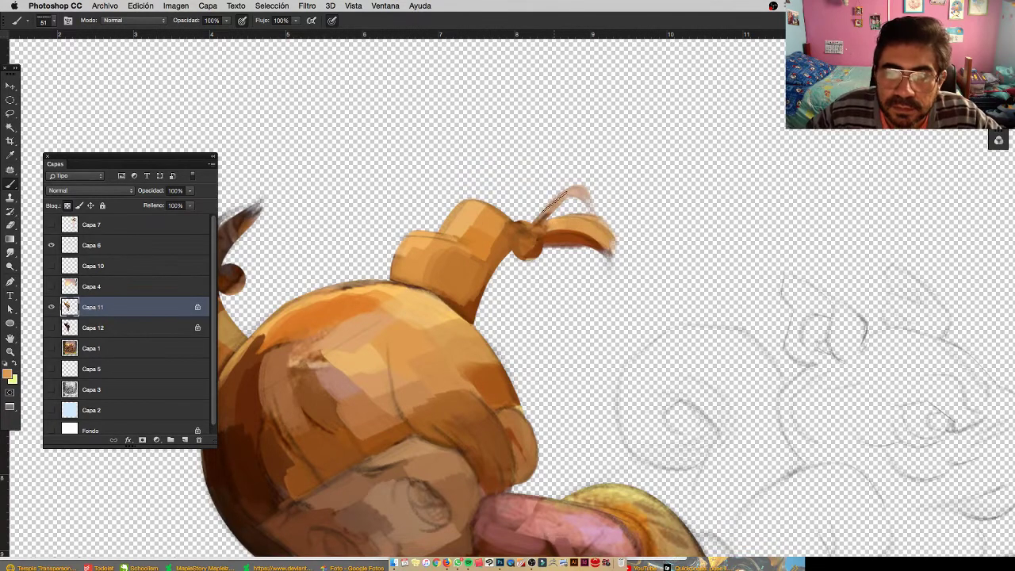
{"action": "left_click_drag", "start_coordinate": [554, 203], "coordinate": [566, 193]}
{"action": "left_click_drag", "start_coordinate": [566, 193], "coordinate": [547, 215]}
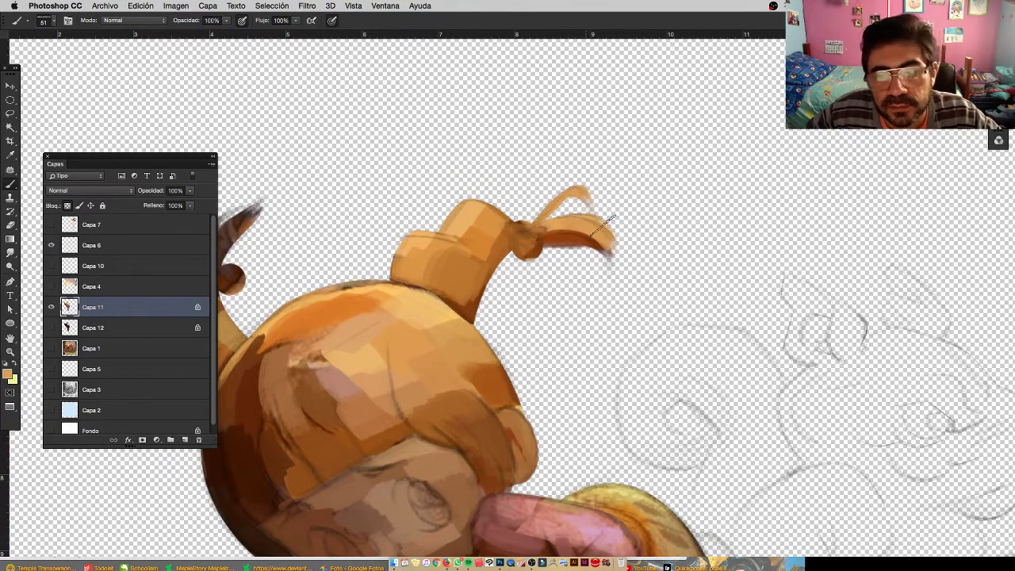
Toggle the visibility of Capa 12 and Capa 11 to compare the dark silhouette with the painted girl
{"action": "key", "text": "z"}
{"action": "left_click_drag", "start_coordinate": [601, 281], "coordinate": [140, 337]}
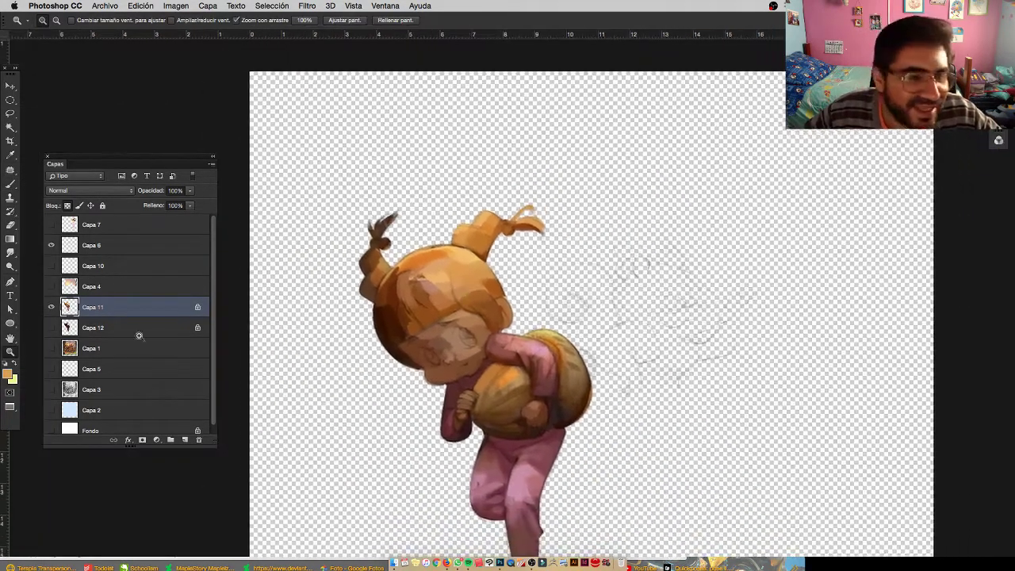
{"action": "left_click", "coordinate": [51, 327]}
{"action": "left_click", "coordinate": [51, 328]}
{"action": "left_click", "coordinate": [51, 307]}
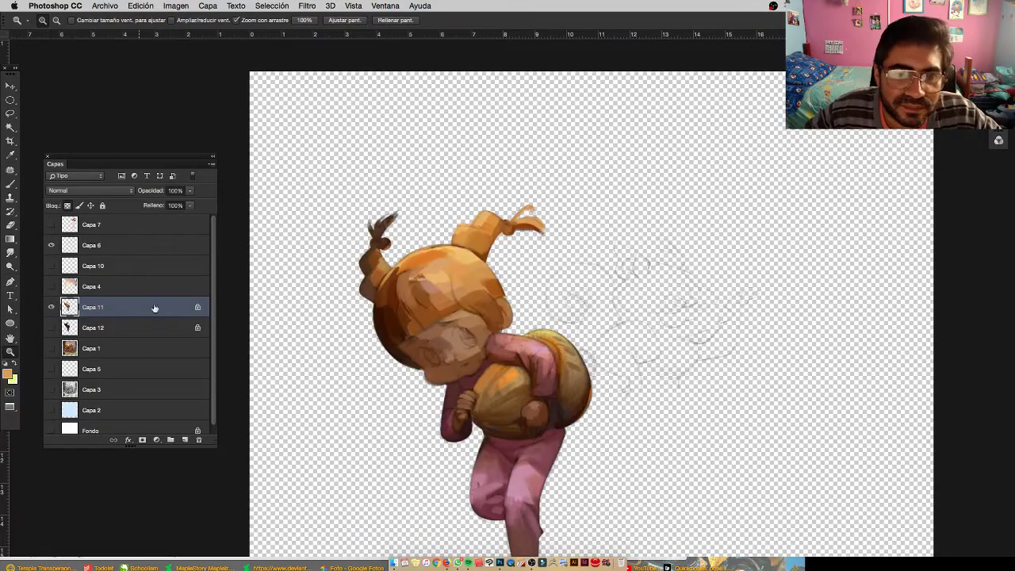
Paint the hair beads on both pigtails pink, with shading and highlight tones sampled from the girl's sleeve
{"action": "left_click_drag", "start_coordinate": [529, 307], "coordinate": [579, 316]}
{"action": "key", "text": "b"}
{"action": "left_click", "coordinate": [456, 406], "text": "alt"}
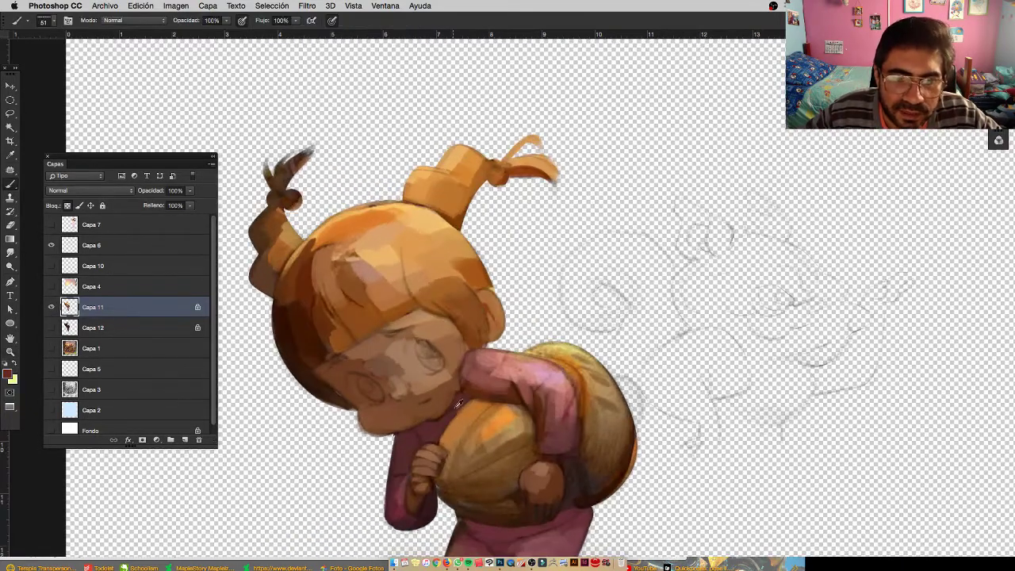
{"action": "left_click", "coordinate": [493, 380], "text": "alt"}
{"action": "mouse_move", "coordinate": [460, 175]}
{"action": "left_mouse_down"}
{"action": "mouse_move", "coordinate": [516, 175]}
{"action": "mouse_move", "coordinate": [547, 190]}
{"action": "mouse_move", "coordinate": [546, 176]}
{"action": "mouse_move", "coordinate": [520, 166]}
{"action": "mouse_move", "coordinate": [484, 169]}
{"action": "left_mouse_up"}
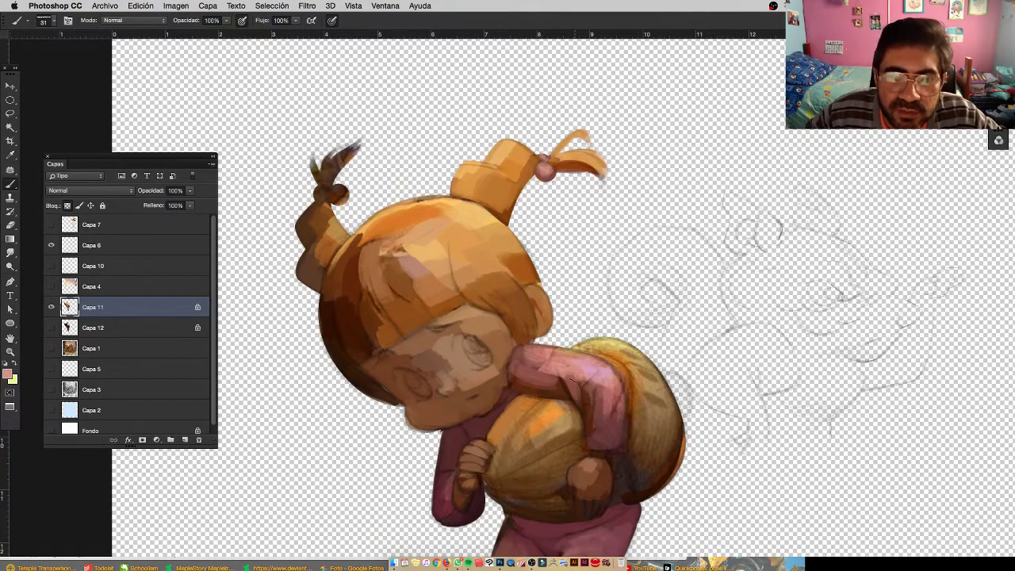
{"action": "left_click", "coordinate": [552, 373], "text": "alt"}
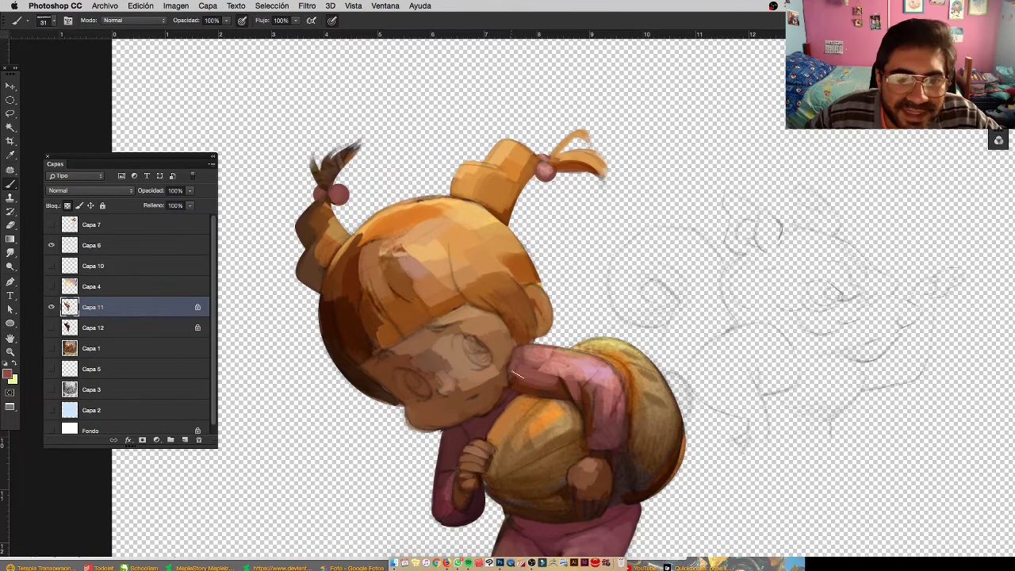
{"action": "left_click", "coordinate": [583, 363], "text": "alt"}
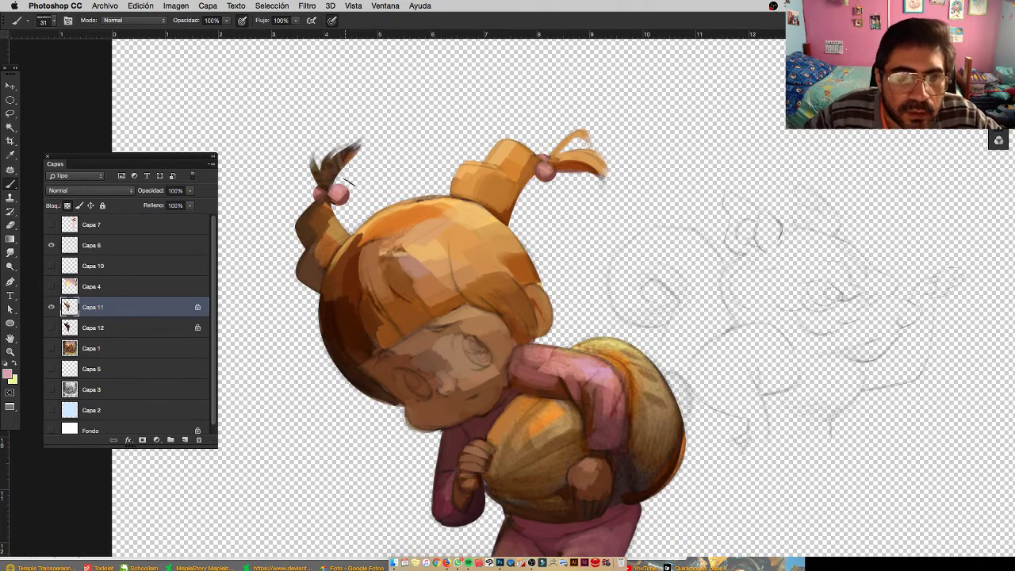
Repaint the dark tip of the far pigtail with brown and bright orange strokes
{"action": "left_click_drag", "start_coordinate": [392, 225], "coordinate": [439, 295]}
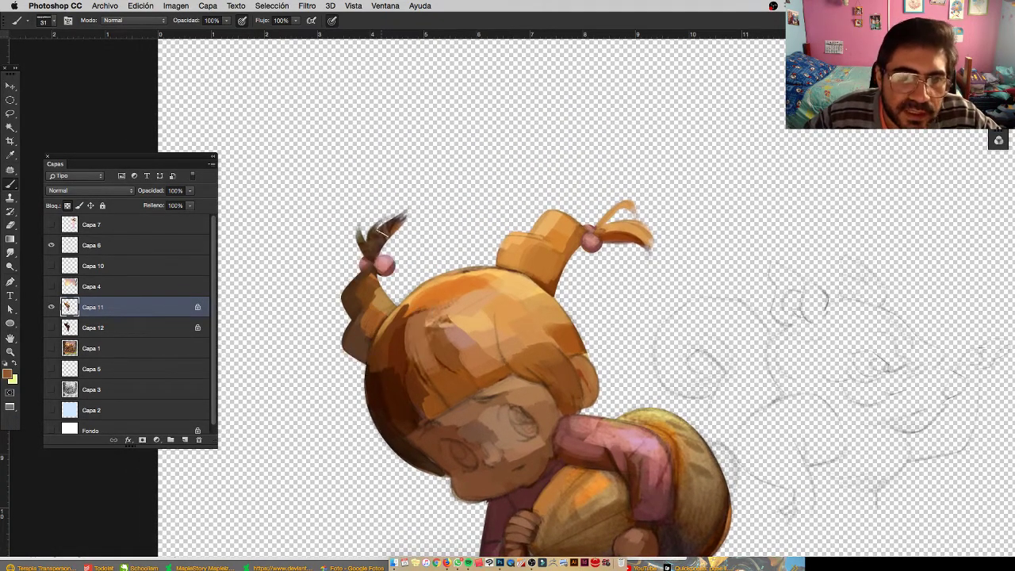
{"action": "mouse_move", "coordinate": [382, 231]}
{"action": "left_mouse_down"}
{"action": "mouse_move", "coordinate": [364, 239]}
{"action": "mouse_move", "coordinate": [405, 216]}
{"action": "mouse_move", "coordinate": [394, 215]}
{"action": "mouse_move", "coordinate": [376, 255]}
{"action": "left_mouse_up"}
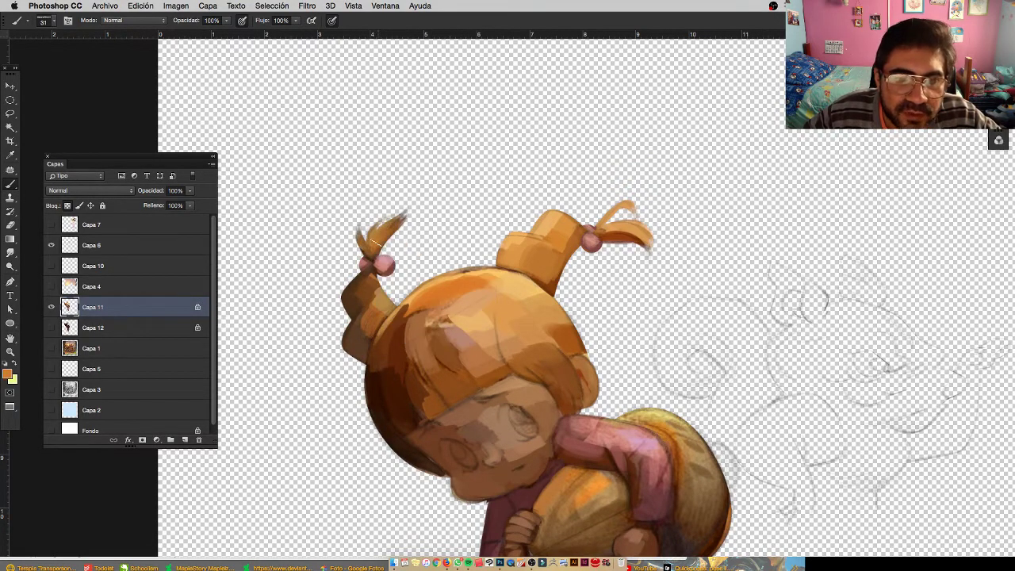
{"action": "key", "text": "z"}
{"action": "left_click_drag", "start_coordinate": [446, 253], "coordinate": [373, 262]}
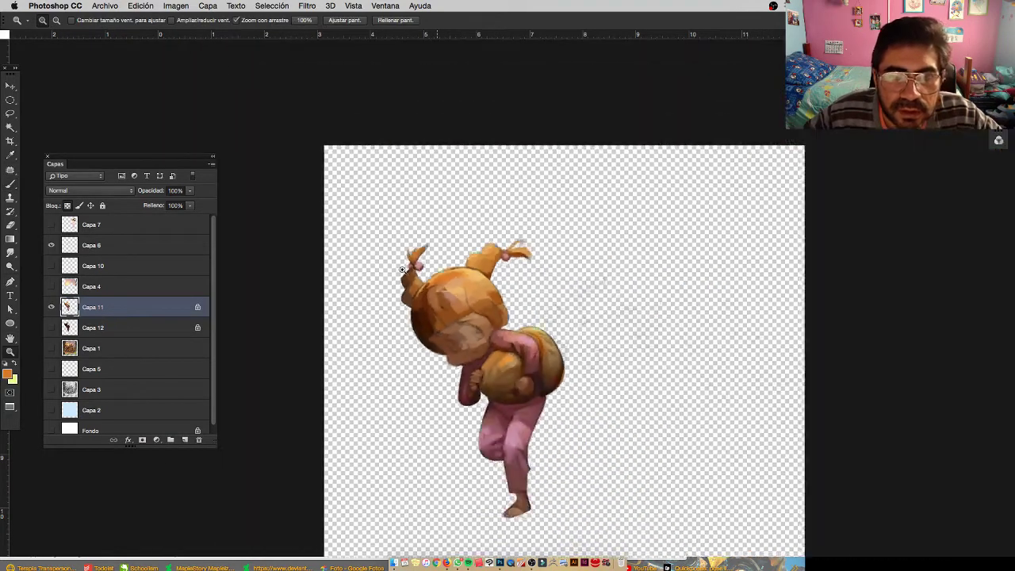
Smooth the raised sleeve from shoulder to elbow with sampled pink tones, and toggle Capa 11 to check the painting
{"action": "mouse_move", "coordinate": [468, 313]}
{"action": "left_mouse_down"}
{"action": "mouse_move", "coordinate": [427, 291]}
{"action": "mouse_move", "coordinate": [455, 284]}
{"action": "mouse_move", "coordinate": [401, 281]}
{"action": "mouse_move", "coordinate": [413, 282]}
{"action": "left_mouse_up"}
{"action": "scroll", "coordinate": [470, 324], "scroll_direction": "down", "scroll_amount": 1}
{"action": "scroll", "coordinate": [453, 305], "scroll_direction": "up", "scroll_amount": 4}
{"action": "key", "text": "b"}
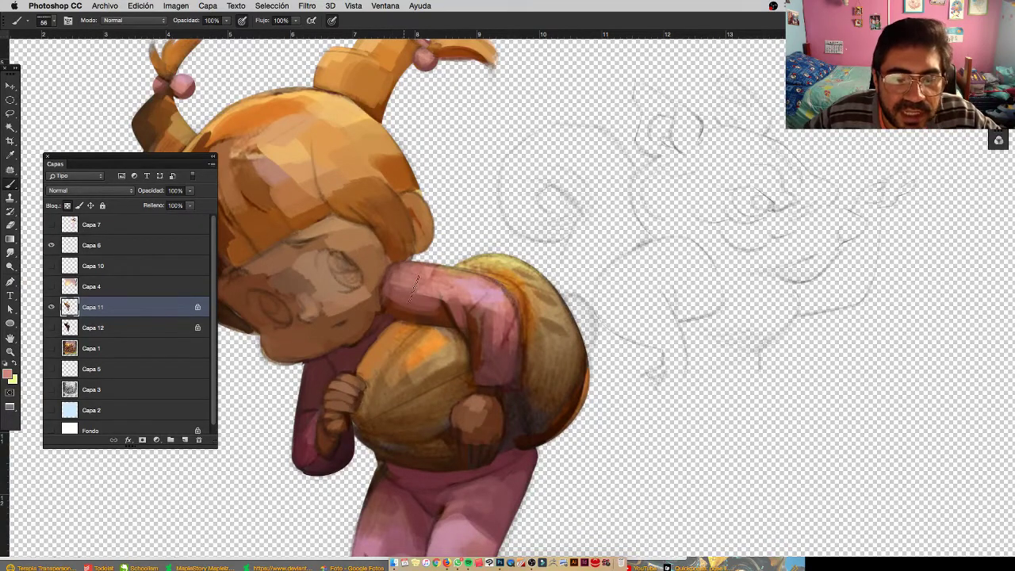
{"action": "left_click", "coordinate": [398, 284], "text": "alt"}
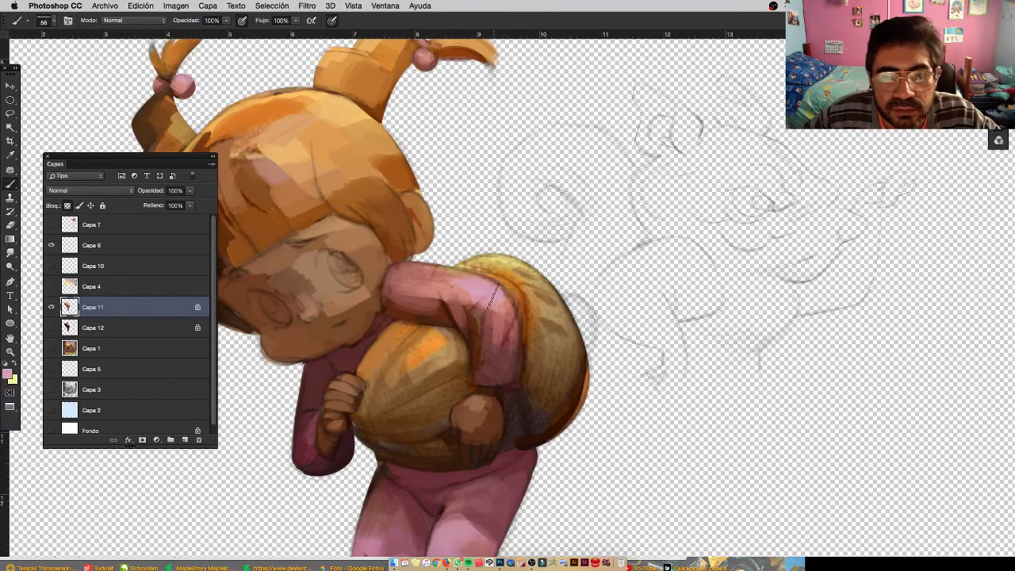
{"action": "key", "text": "z"}
{"action": "mouse_move", "coordinate": [525, 331]}
{"action": "left_mouse_down"}
{"action": "mouse_move", "coordinate": [512, 332]}
{"action": "mouse_move", "coordinate": [552, 316]}
{"action": "left_mouse_up"}
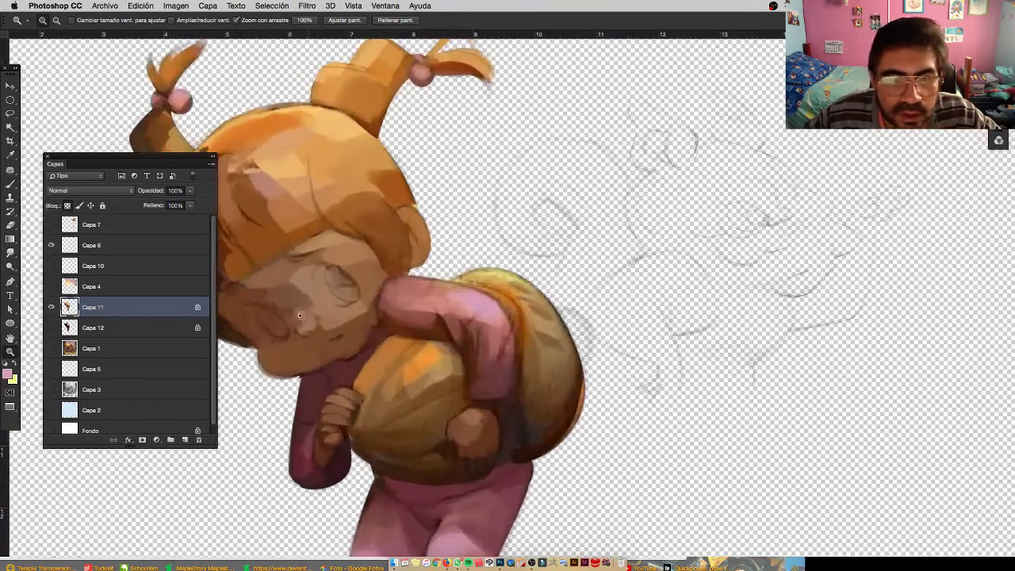
{"action": "left_click", "coordinate": [52, 308]}
{"action": "left_click", "coordinate": [53, 308]}
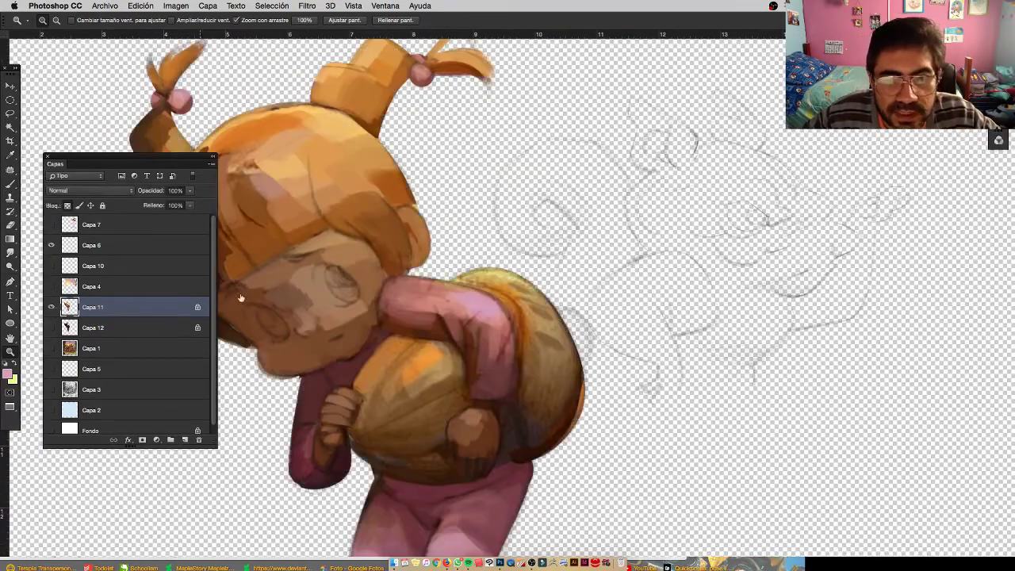
Cover the texture lines on the acorn behind the girl's back with flat yellow, tan and dark brown strokes
{"action": "key", "text": "b"}
{"action": "left_click", "coordinate": [519, 288], "text": "alt"}
{"action": "mouse_move", "coordinate": [498, 279]}
{"action": "left_mouse_down"}
{"action": "mouse_move", "coordinate": [536, 324]}
{"action": "mouse_move", "coordinate": [549, 370]}
{"action": "left_mouse_up"}
{"action": "mouse_move", "coordinate": [555, 316]}
{"action": "left_mouse_down"}
{"action": "mouse_move", "coordinate": [574, 401]}
{"action": "mouse_move", "coordinate": [545, 449]}
{"action": "mouse_move", "coordinate": [559, 438]}
{"action": "mouse_move", "coordinate": [565, 446]}
{"action": "mouse_move", "coordinate": [581, 380]}
{"action": "mouse_move", "coordinate": [542, 404]}
{"action": "left_mouse_up"}
{"action": "left_click", "coordinate": [555, 416], "text": "alt"}
{"action": "left_click", "coordinate": [565, 408], "text": "alt"}
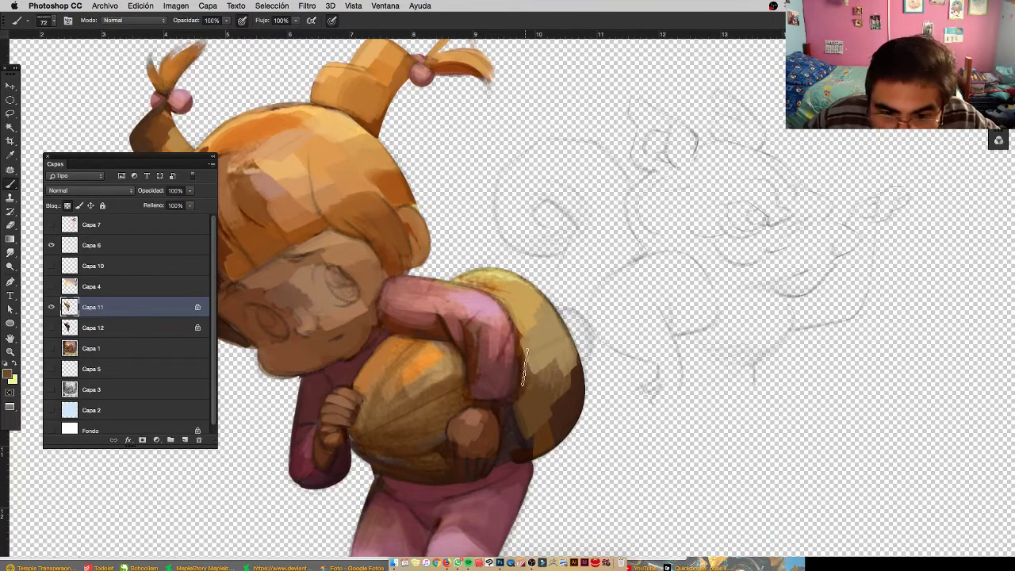
{"action": "left_click", "coordinate": [546, 364], "text": "alt"}
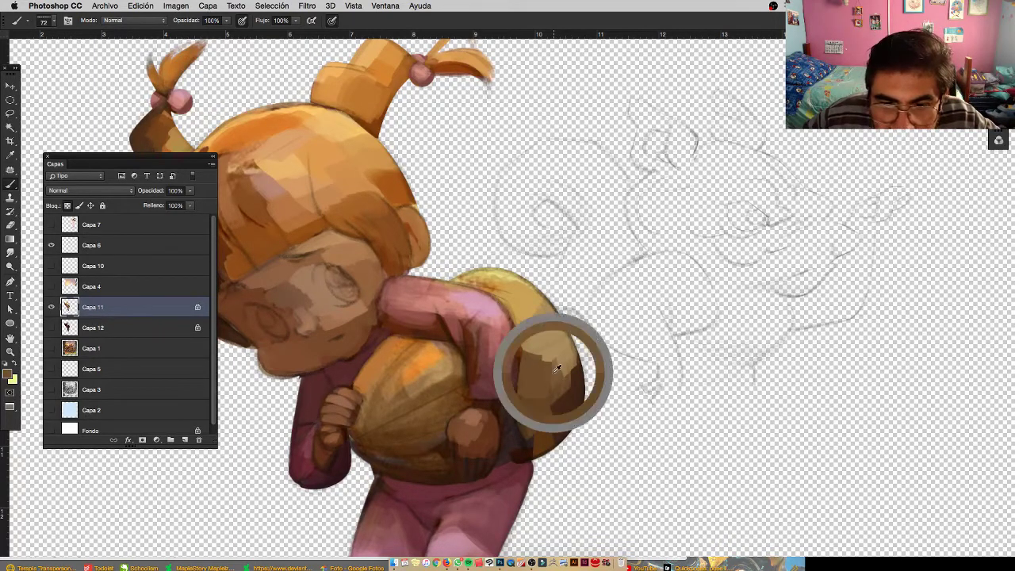
Repaint the upper curve of the acorn behind the girl with sampled pale yellow and ochre tones
{"action": "left_click", "coordinate": [492, 268], "text": "alt"}
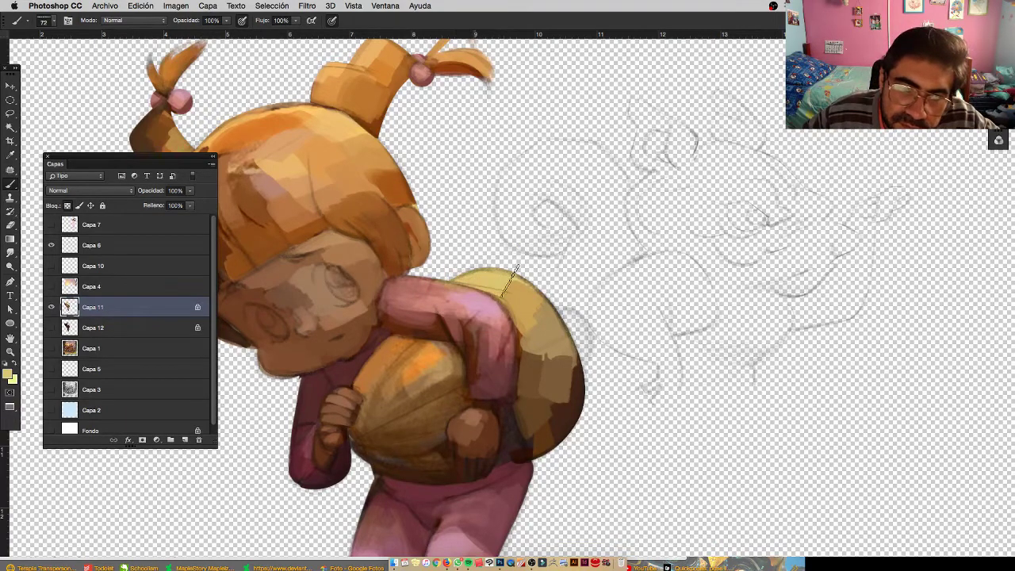
{"action": "left_click", "coordinate": [527, 294], "text": "alt"}
{"action": "left_click_drag", "start_coordinate": [509, 282], "coordinate": [536, 303]}
{"action": "left_click_drag", "start_coordinate": [471, 338], "coordinate": [558, 299]}
{"action": "mouse_move", "coordinate": [573, 321]}
{"action": "left_mouse_down"}
{"action": "mouse_move", "coordinate": [546, 321]}
{"action": "mouse_move", "coordinate": [561, 318]}
{"action": "mouse_move", "coordinate": [558, 339]}
{"action": "left_mouse_up"}
Cover the texture lines on the shaded lower half of the front acorn with sampled brown tones
{"action": "left_click", "coordinate": [537, 370], "text": "alt"}
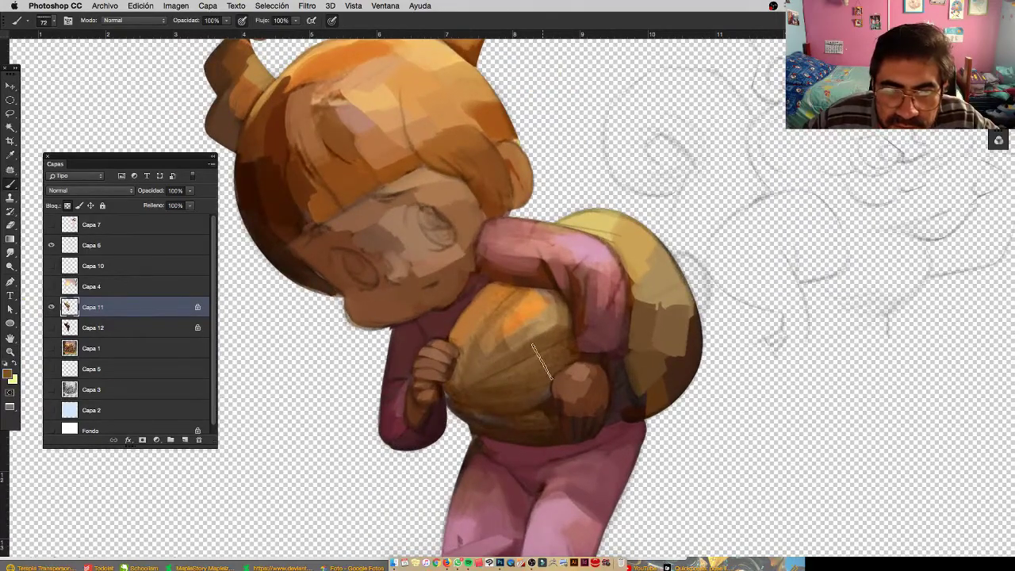
{"action": "mouse_move", "coordinate": [522, 379]}
{"action": "left_mouse_down"}
{"action": "mouse_move", "coordinate": [514, 378]}
{"action": "mouse_move", "coordinate": [554, 362]}
{"action": "left_mouse_up"}
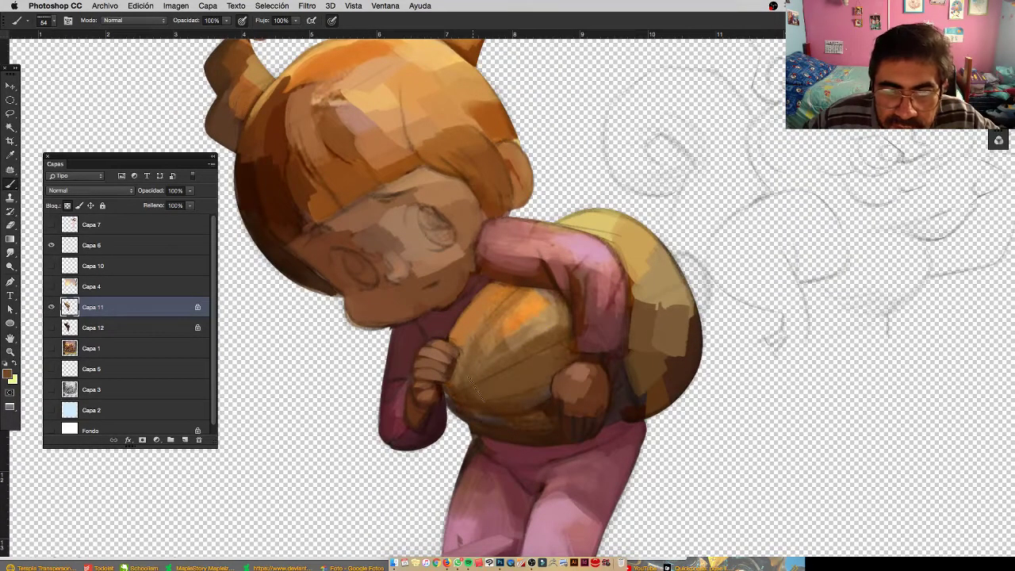
{"action": "mouse_move", "coordinate": [480, 404]}
{"action": "left_mouse_down"}
{"action": "mouse_move", "coordinate": [514, 389]}
{"action": "mouse_move", "coordinate": [546, 394]}
{"action": "left_mouse_up"}
{"action": "left_click", "coordinate": [545, 395], "text": "alt"}
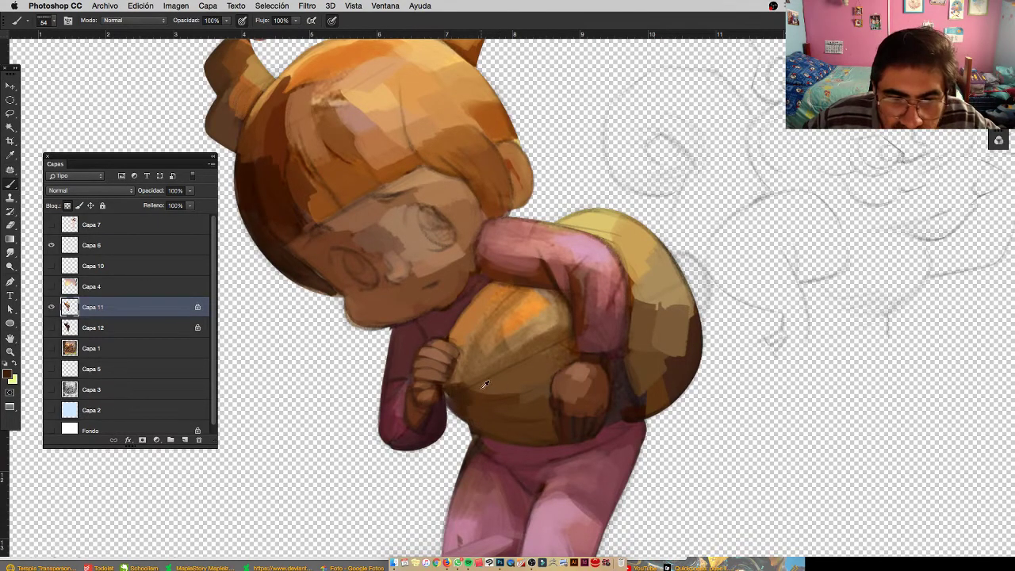
Repaint the lit upper half of the front acorn with sampled tan and orange strokes
{"action": "left_click", "coordinate": [482, 389], "text": "alt"}
{"action": "mouse_move", "coordinate": [466, 377]}
{"action": "left_mouse_down"}
{"action": "mouse_move", "coordinate": [490, 367]}
{"action": "mouse_move", "coordinate": [467, 376]}
{"action": "mouse_move", "coordinate": [495, 323]}
{"action": "mouse_move", "coordinate": [483, 329]}
{"action": "mouse_move", "coordinate": [484, 351]}
{"action": "left_mouse_up"}
{"action": "left_click", "coordinate": [474, 360], "text": "alt"}
{"action": "left_click", "coordinate": [537, 314], "text": "alt"}
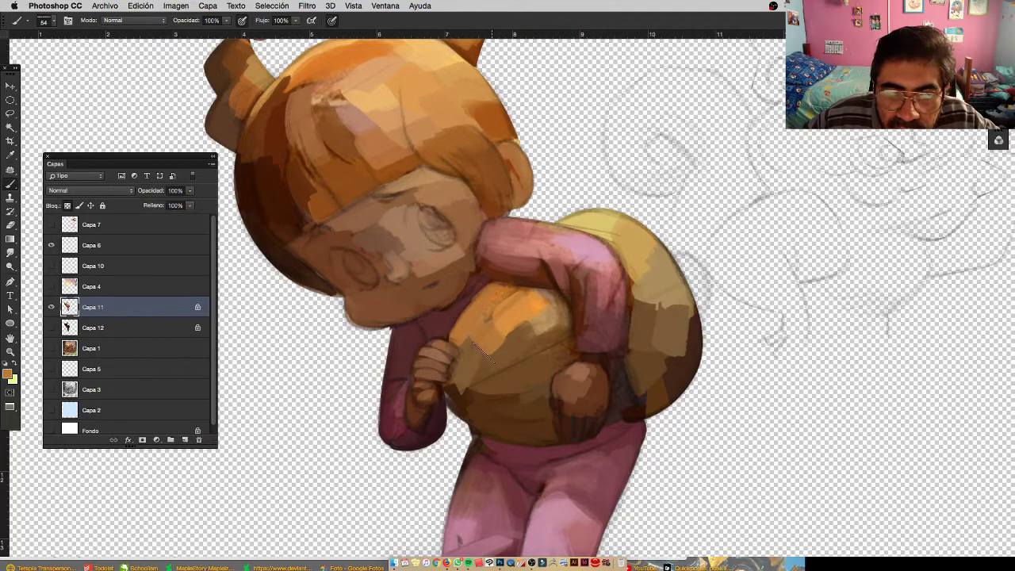
{"action": "left_click", "coordinate": [558, 310], "text": "alt"}
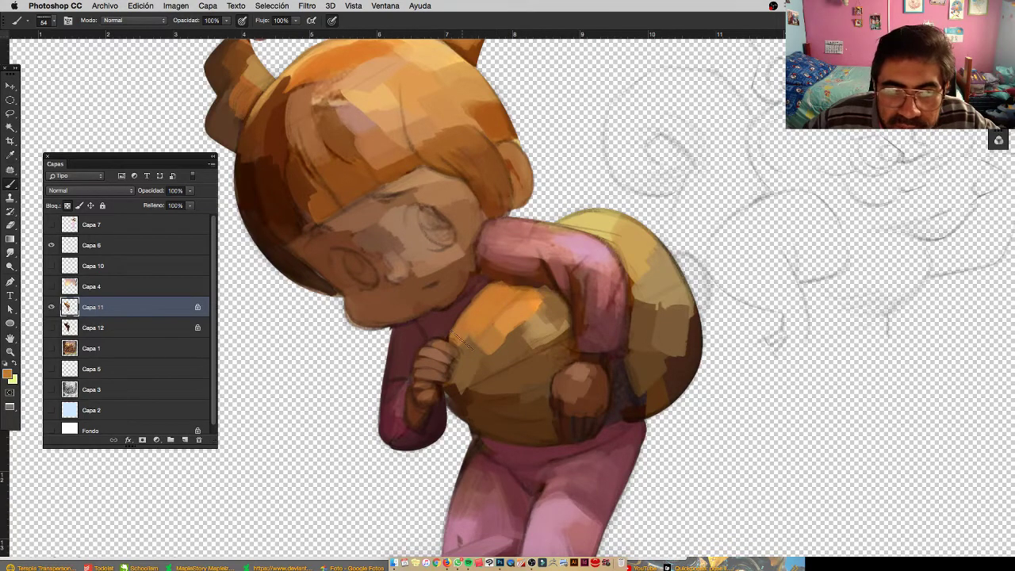
Refine the area between the collar and the front acorn using a size 29 brush and a sampled dark tone
{"action": "scroll", "coordinate": [508, 292], "scroll_direction": "right", "scroll_amount": 3}
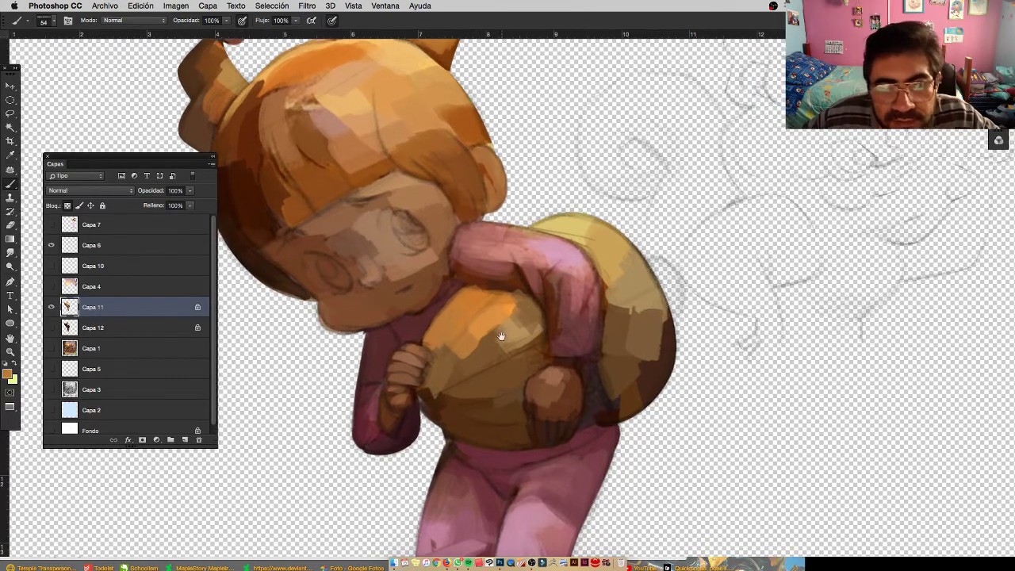
{"action": "left_click", "coordinate": [431, 292], "text": "alt"}
{"action": "left_click_drag", "start_coordinate": [431, 301], "coordinate": [415, 306]}
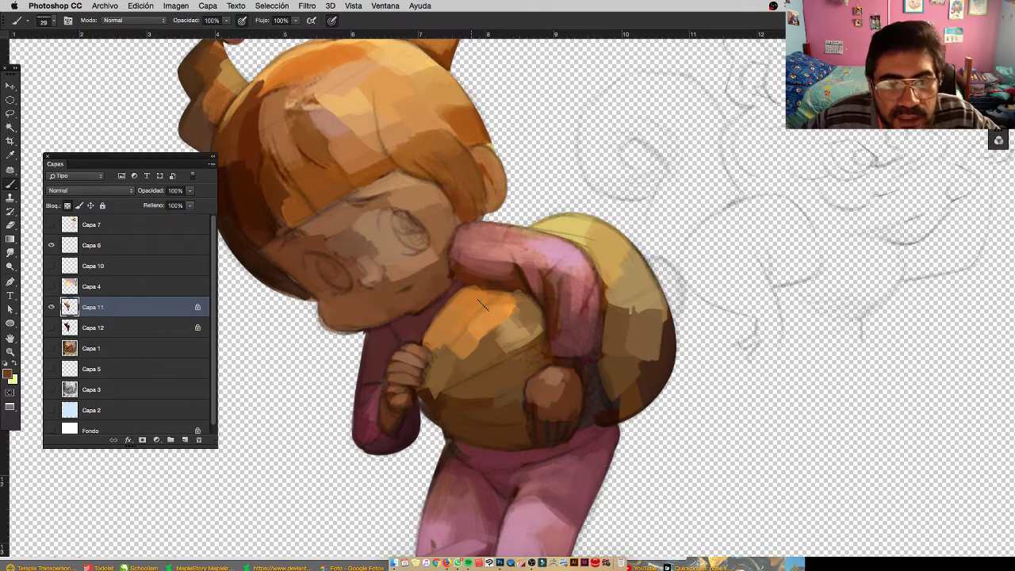
Define the dark form beside the girl's hand and blend brown shading across the lower part of the back acorn
{"action": "key", "text": "z"}
{"action": "left_click_drag", "start_coordinate": [485, 319], "coordinate": [476, 321]}
{"action": "left_click_drag", "start_coordinate": [529, 363], "coordinate": [552, 366]}
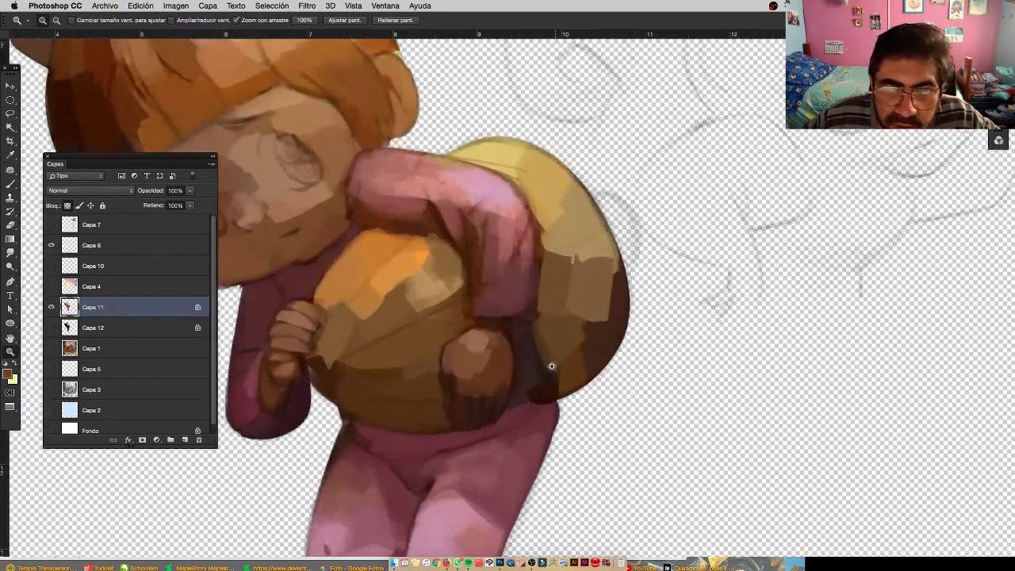
{"action": "key", "text": "b"}
{"action": "left_click", "coordinate": [527, 375], "text": "alt"}
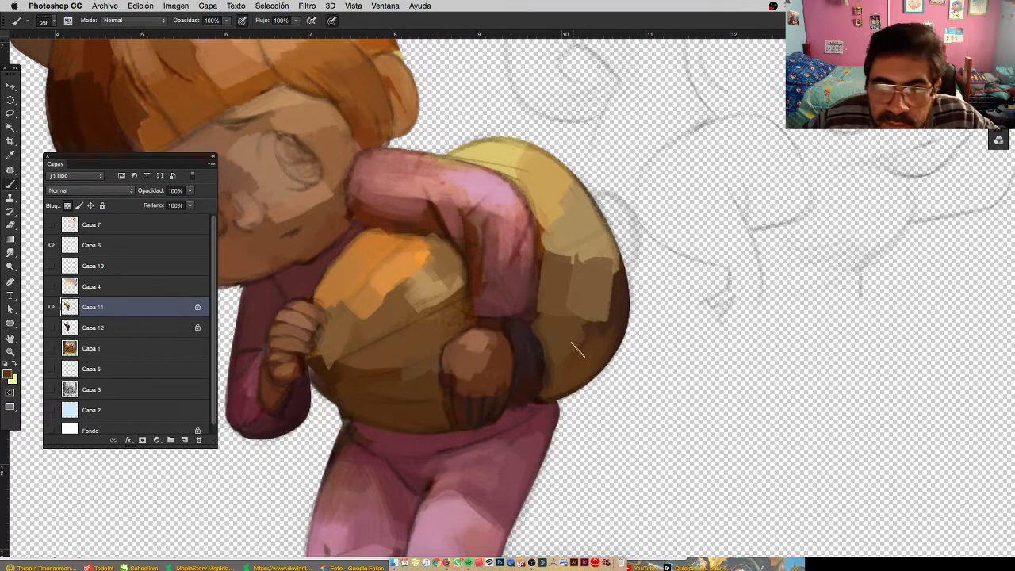
{"action": "left_click_drag", "start_coordinate": [614, 289], "coordinate": [589, 340]}
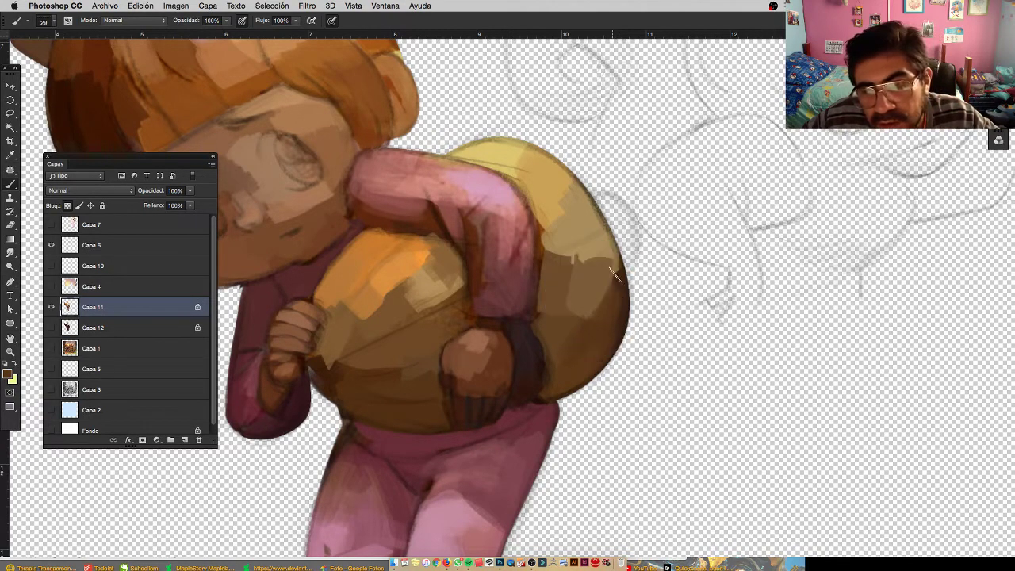
{"action": "left_click_drag", "start_coordinate": [616, 273], "coordinate": [603, 295]}
{"action": "left_click_drag", "start_coordinate": [577, 354], "coordinate": [534, 352]}
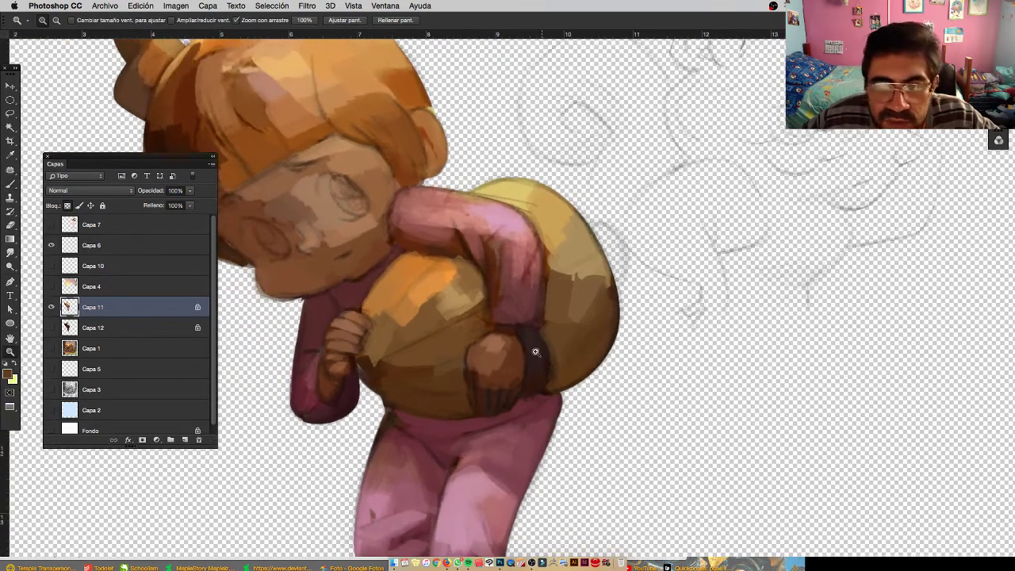
Isolate Capa 1 to examine the acorn colors in the color study, and restore the working layers
{"action": "left_click_drag", "start_coordinate": [478, 322], "coordinate": [562, 322]}
{"action": "left_click", "coordinate": [471, 327], "text": "alt"}
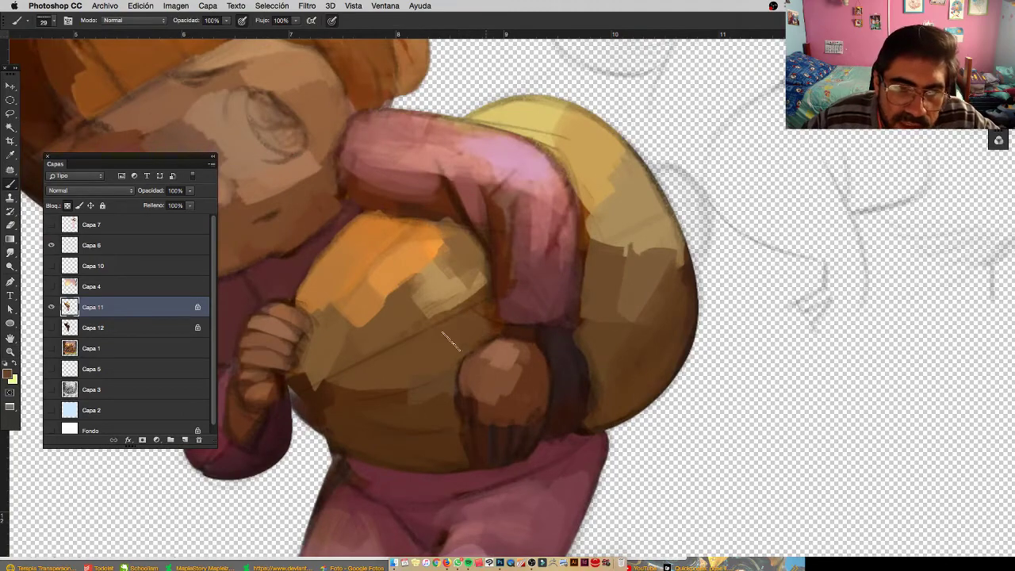
{"action": "left_click", "coordinate": [51, 349], "text": "alt"}
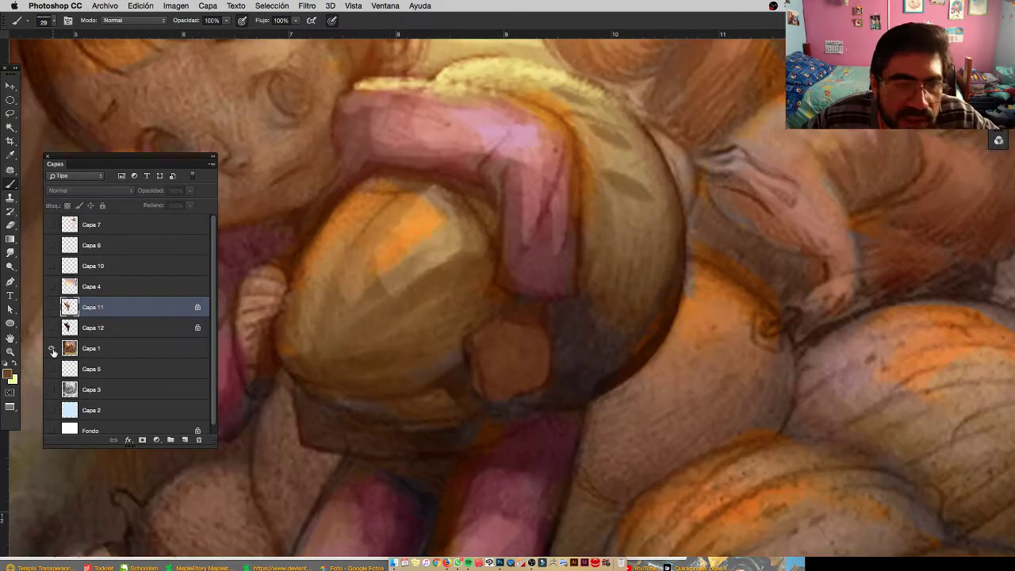
{"action": "left_click", "coordinate": [53, 349], "text": "alt"}
Blend the pale highlight on the front acorn into its shadow with a sampled light brown
{"action": "mouse_move", "coordinate": [445, 301]}
{"action": "left_mouse_down"}
{"action": "mouse_move", "coordinate": [401, 302]}
{"action": "mouse_move", "coordinate": [445, 301]}
{"action": "mouse_move", "coordinate": [421, 313]}
{"action": "left_mouse_up"}
{"action": "key", "text": "b"}
{"action": "left_click", "coordinate": [451, 302], "text": "alt"}
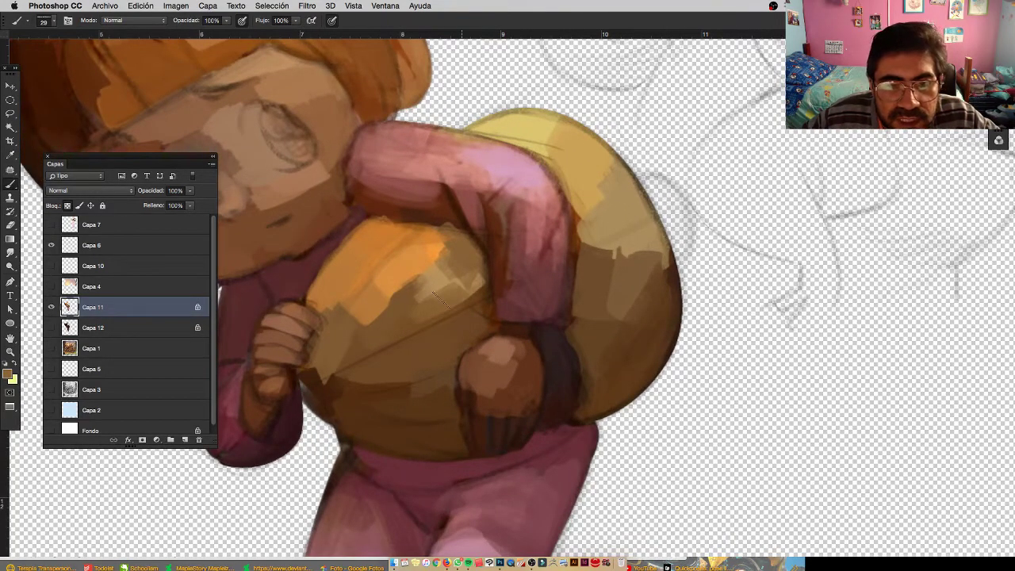
{"action": "key", "text": "z"}
{"action": "scroll", "coordinate": [486, 310], "scroll_direction": "down", "scroll_amount": 3}
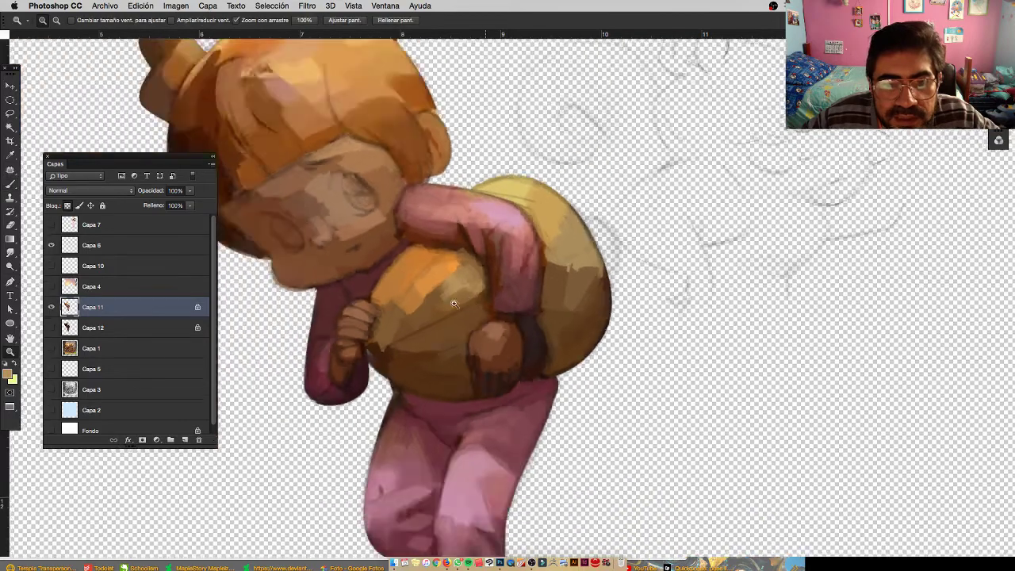
Repaint the dark gap between the girl's hand and the back acorn with sampled browns
{"action": "mouse_move", "coordinate": [493, 326]}
{"action": "left_mouse_down"}
{"action": "mouse_move", "coordinate": [459, 337]}
{"action": "mouse_move", "coordinate": [559, 333]}
{"action": "left_mouse_up"}
{"action": "key", "text": "b"}
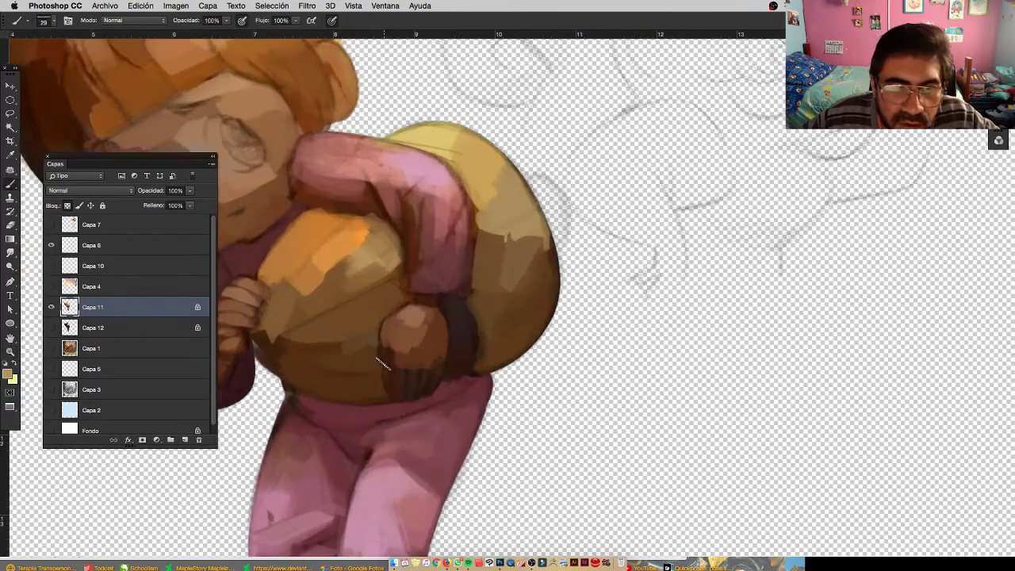
{"action": "left_click", "coordinate": [376, 359], "text": "alt"}
{"action": "left_click_drag", "start_coordinate": [465, 335], "coordinate": [457, 367]}
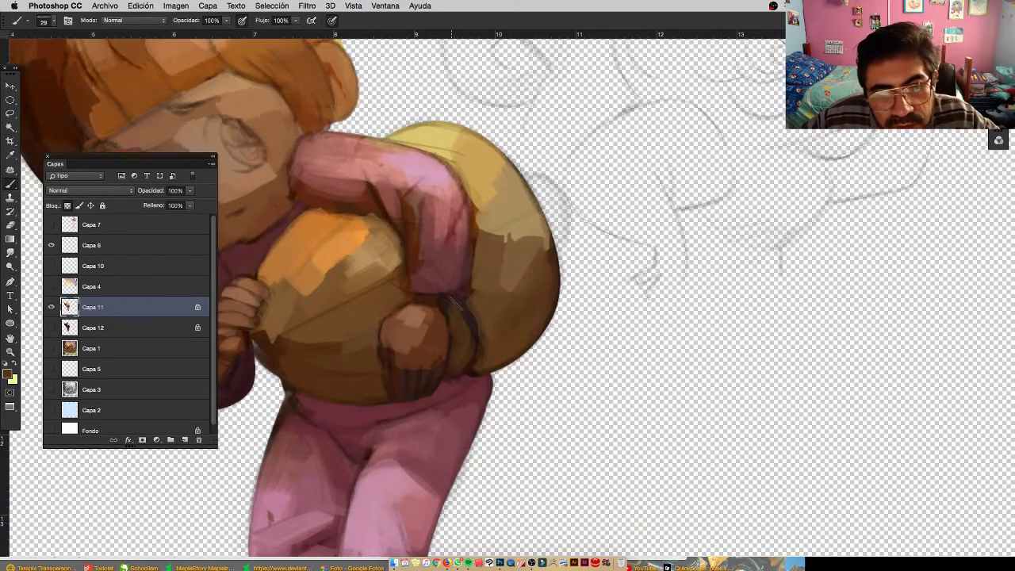
{"action": "left_click", "coordinate": [487, 312], "text": "alt"}
{"action": "mouse_move", "coordinate": [471, 314]}
{"action": "left_mouse_down"}
{"action": "mouse_move", "coordinate": [478, 351]}
{"action": "mouse_move", "coordinate": [467, 373]}
{"action": "mouse_move", "coordinate": [509, 345]}
{"action": "left_mouse_up"}
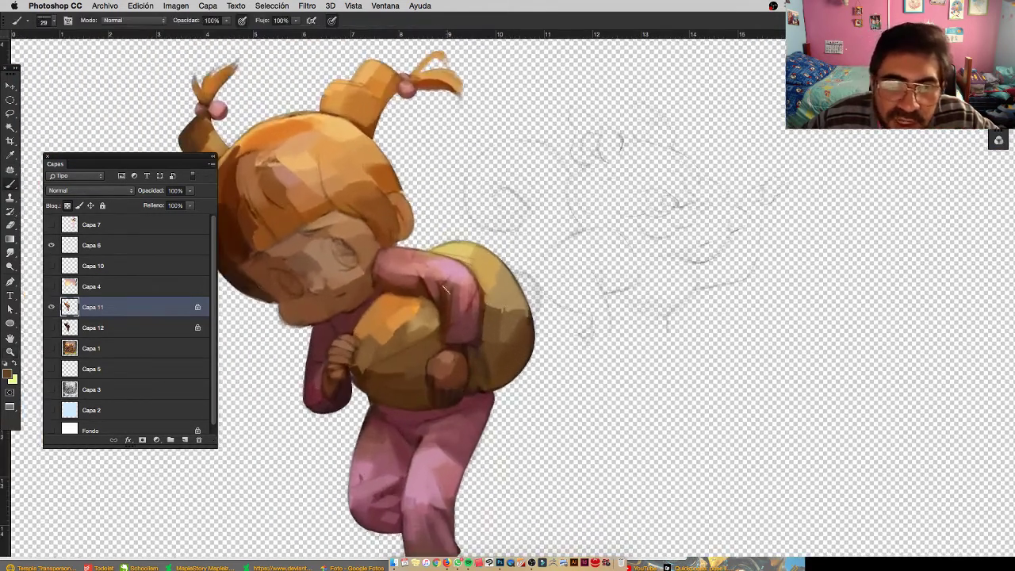
Blend the back acorn's hard edge between its light upper half and brown lower half with sampled acorn tones
{"action": "scroll", "coordinate": [444, 291], "scroll_direction": "up", "scroll_amount": 4}
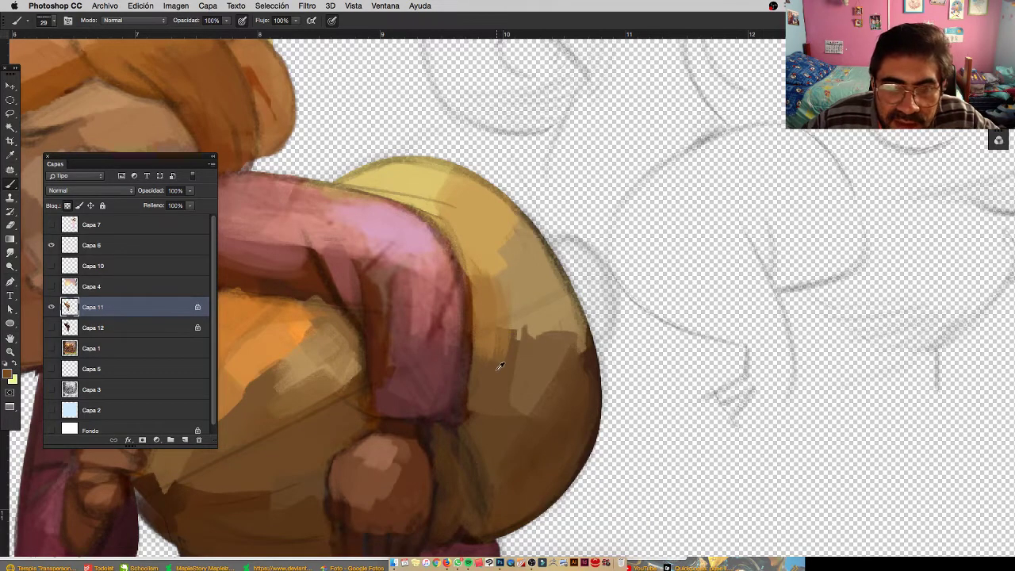
{"action": "mouse_move", "coordinate": [486, 334]}
{"action": "left_mouse_down"}
{"action": "mouse_move", "coordinate": [485, 345]}
{"action": "mouse_move", "coordinate": [505, 347]}
{"action": "left_mouse_up"}
{"action": "left_click", "coordinate": [540, 357], "text": "alt"}
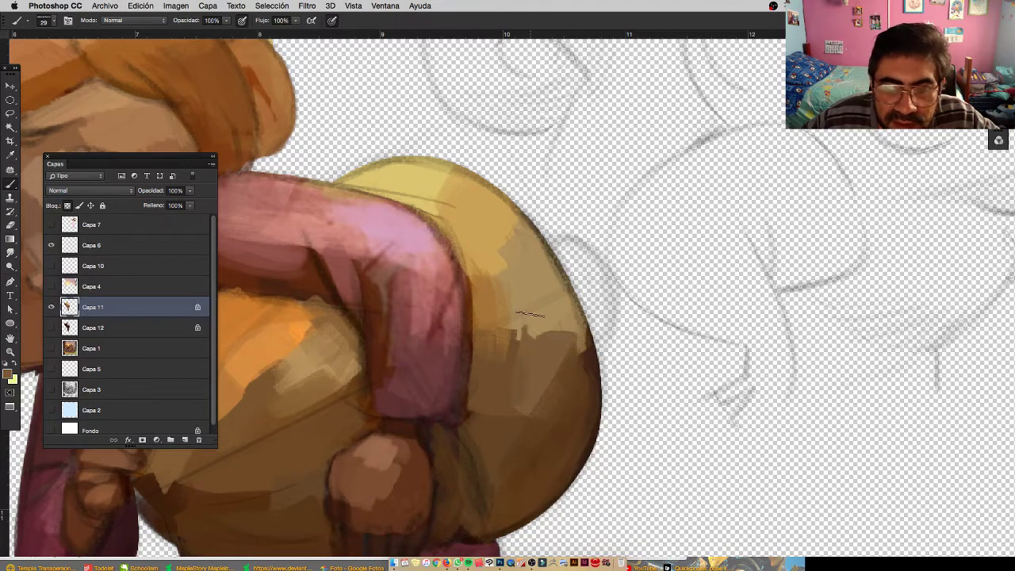
{"action": "mouse_move", "coordinate": [530, 314]}
{"action": "left_mouse_down"}
{"action": "mouse_move", "coordinate": [580, 356]}
{"action": "mouse_move", "coordinate": [578, 370]}
{"action": "left_mouse_up"}
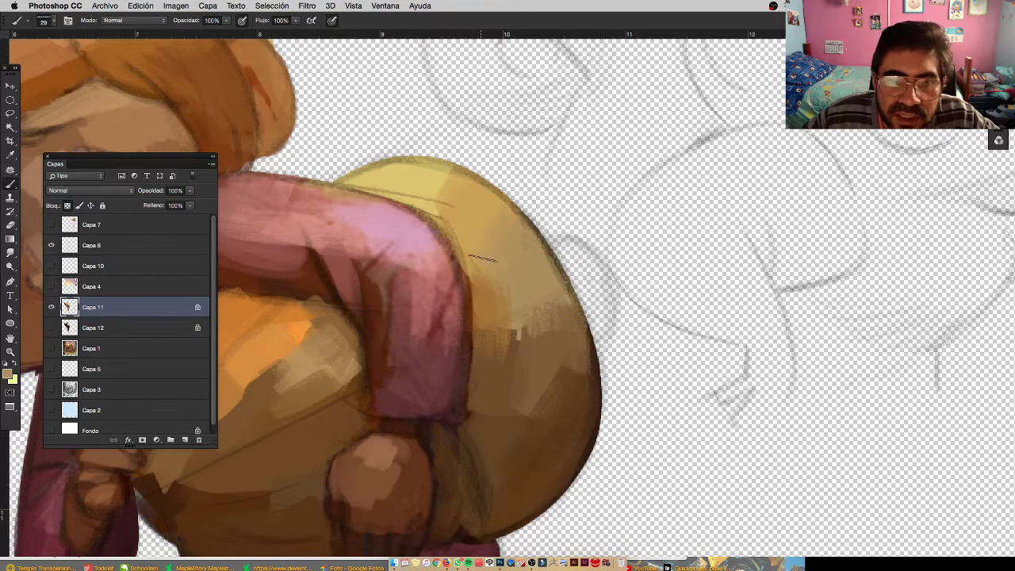
Refine the shading along the girl's sleeve with colors sampled from it, and save the document
{"action": "left_click", "coordinate": [411, 212], "text": "alt"}
{"action": "mouse_move", "coordinate": [432, 230]}
{"action": "left_mouse_down"}
{"action": "mouse_move", "coordinate": [451, 284]}
{"action": "mouse_move", "coordinate": [428, 322]}
{"action": "mouse_move", "coordinate": [419, 289]}
{"action": "mouse_move", "coordinate": [420, 359]}
{"action": "left_mouse_up"}
{"action": "left_click", "coordinate": [427, 285], "text": "alt"}
{"action": "mouse_move", "coordinate": [428, 309]}
{"action": "left_mouse_down"}
{"action": "mouse_move", "coordinate": [425, 359]}
{"action": "mouse_move", "coordinate": [403, 333]}
{"action": "mouse_move", "coordinate": [438, 319]}
{"action": "mouse_move", "coordinate": [451, 343]}
{"action": "mouse_move", "coordinate": [450, 319]}
{"action": "mouse_move", "coordinate": [353, 309]}
{"action": "left_mouse_up"}
{"action": "key", "text": "z"}
{"action": "key", "text": "super+s"}
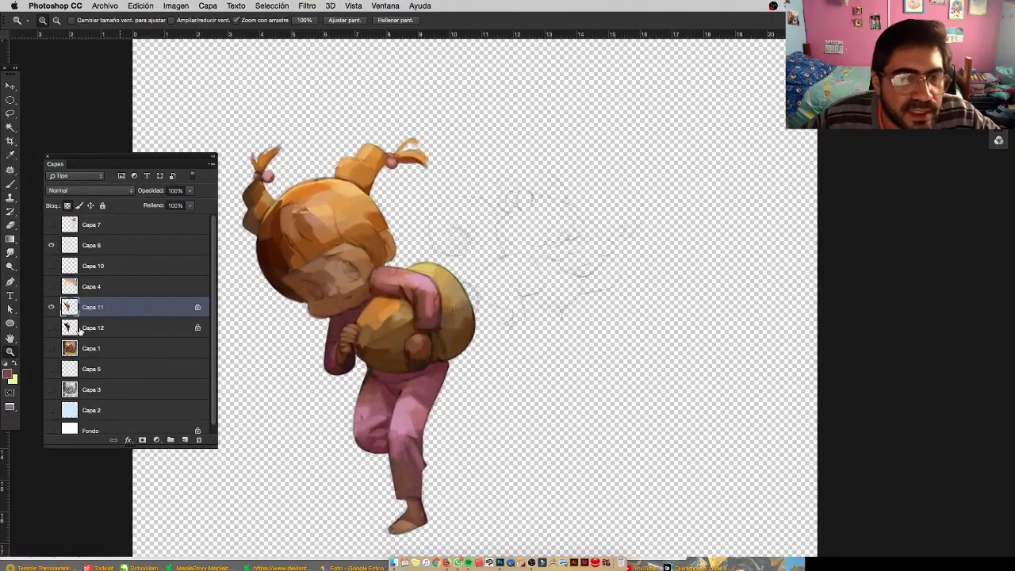
Compare the painted girl on Capa 11 with the color study on Capa 1 by toggling both layers' visibility
{"action": "left_click", "coordinate": [52, 308]}
{"action": "left_click", "coordinate": [52, 308]}
{"action": "left_click_drag", "start_coordinate": [335, 365], "coordinate": [269, 357]}
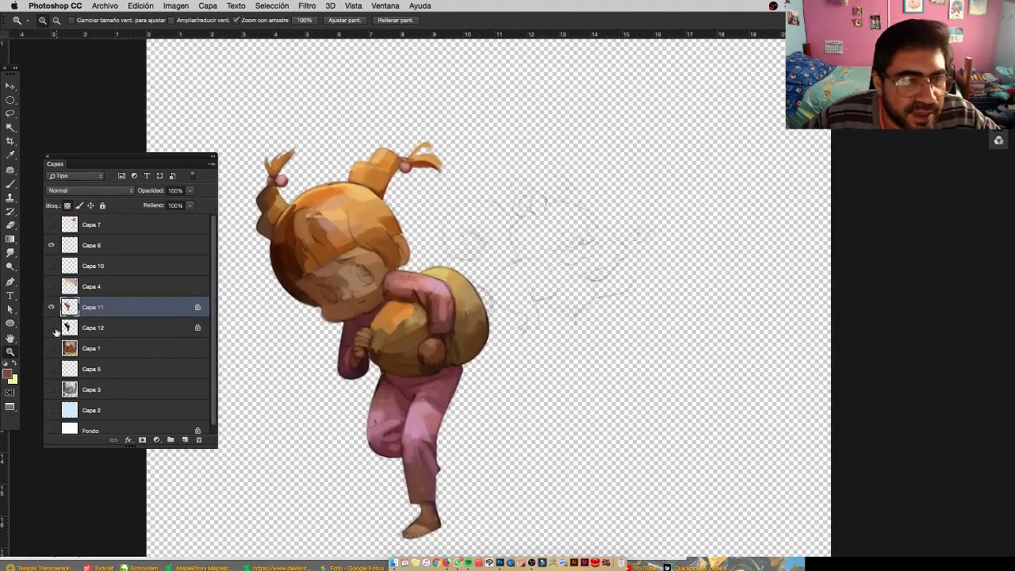
{"action": "left_click", "coordinate": [51, 348]}
{"action": "left_click", "coordinate": [50, 308]}
{"action": "left_click", "coordinate": [52, 308]}
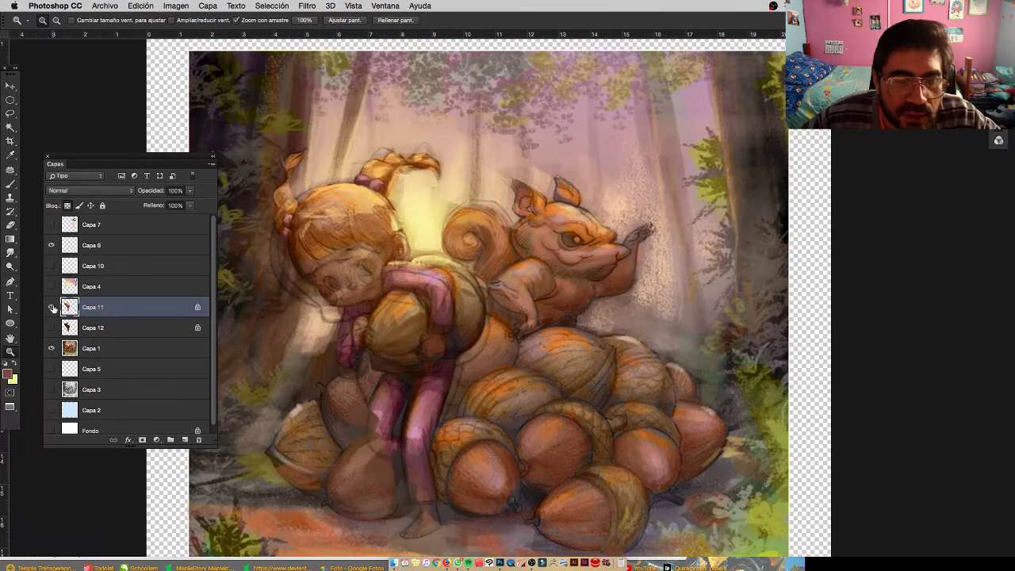
{"action": "left_click", "coordinate": [51, 350]}
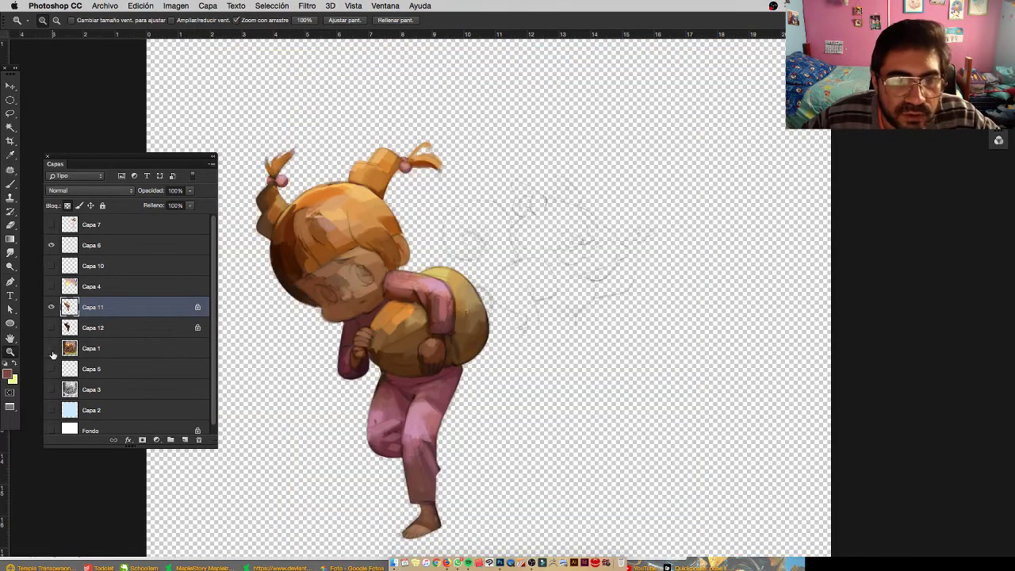
{"action": "left_click", "coordinate": [52, 349]}
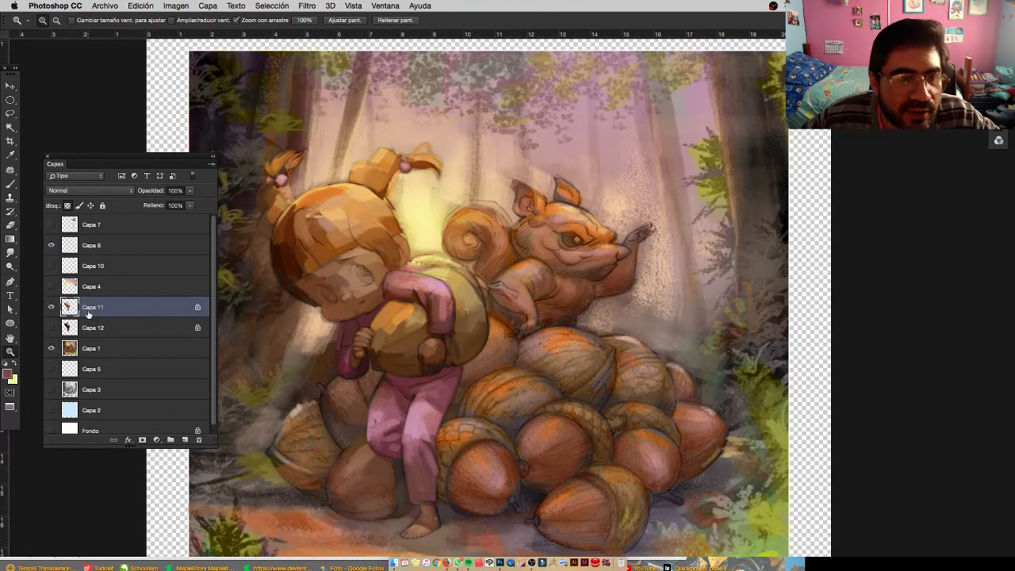
{"action": "left_click", "coordinate": [52, 309]}
{"action": "left_click", "coordinate": [52, 308]}
{"action": "scroll", "coordinate": [401, 275], "scroll_direction": "left", "scroll_amount": 2}
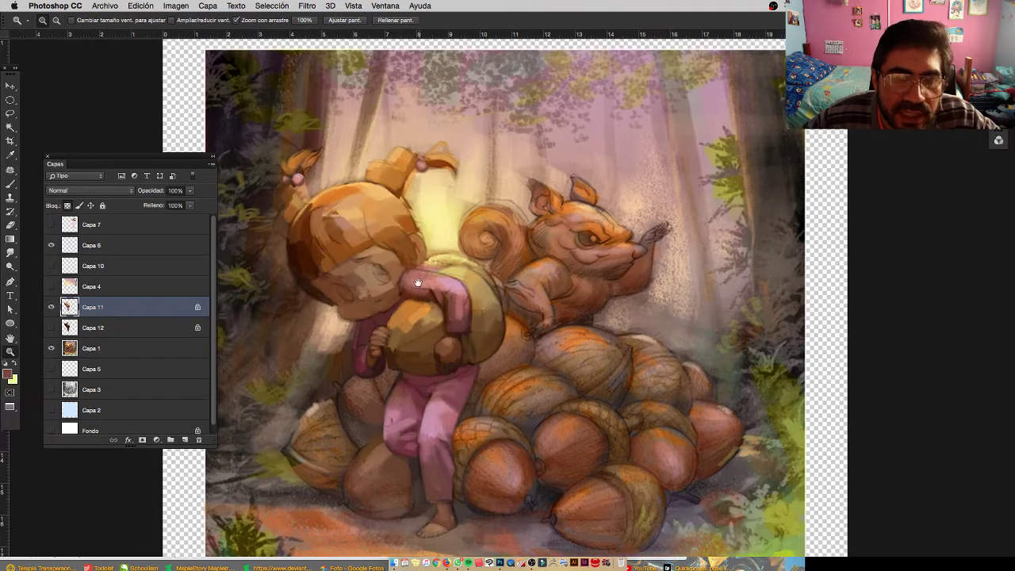
Delete the locked layer Capa 12 and add a new empty layer directly above Capa 1
{"action": "left_click", "coordinate": [77, 350]}
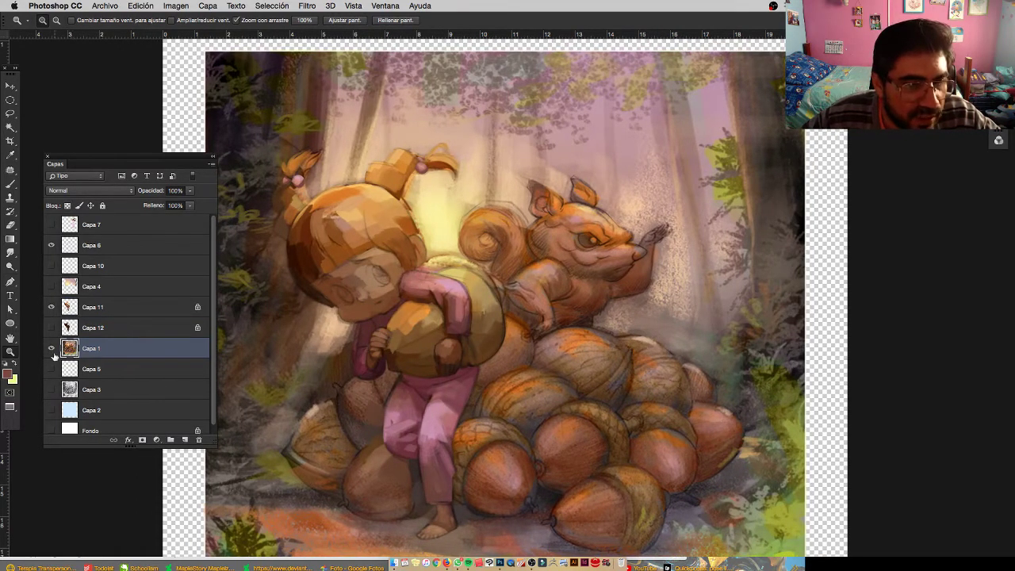
{"action": "left_click", "coordinate": [131, 328]}
{"action": "key", "text": "Delete"}
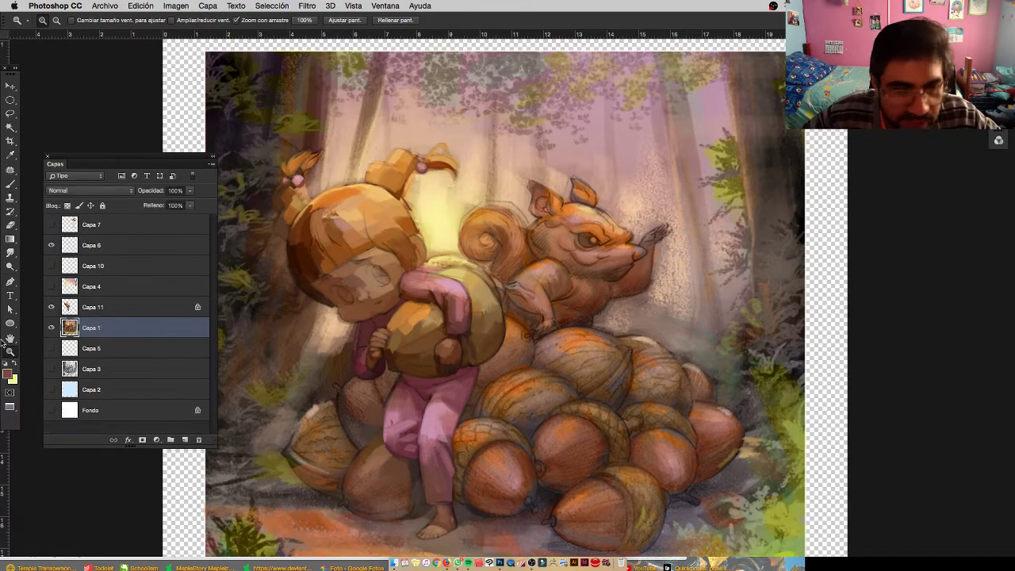
{"action": "left_click", "coordinate": [183, 439]}
Hide the color study Capa 1 and show the light blue Capa 2 behind the squirrel sketch
{"action": "left_click", "coordinate": [556, 224]}
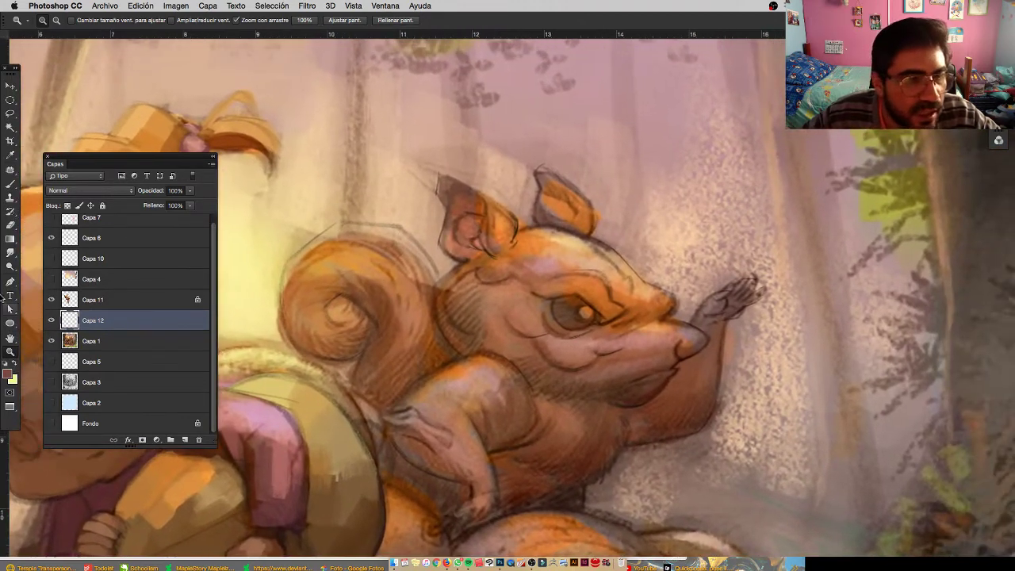
{"action": "key", "text": "p"}
{"action": "left_click_drag", "start_coordinate": [335, 316], "coordinate": [379, 311]}
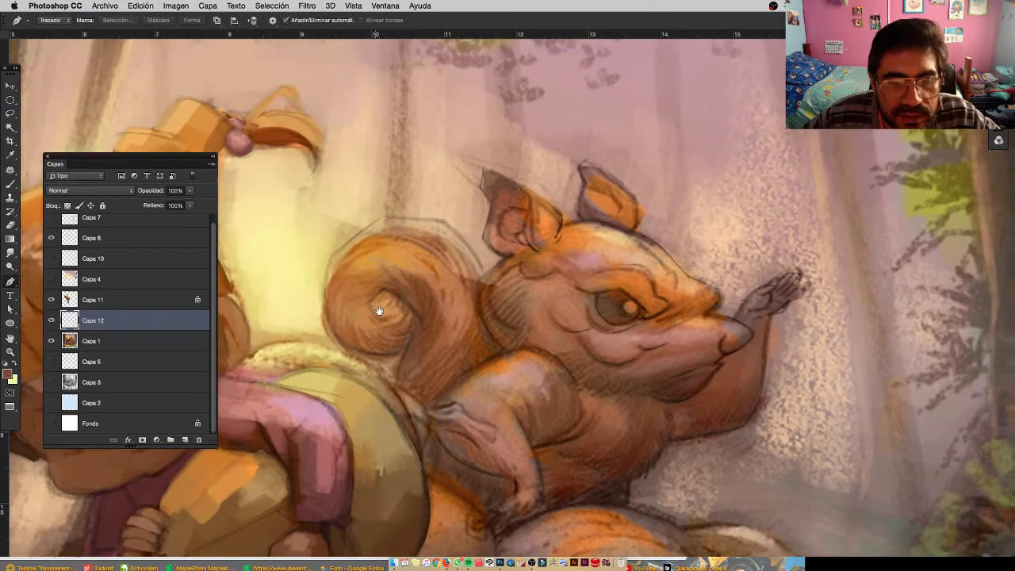
{"action": "left_click", "coordinate": [51, 343]}
{"action": "left_click", "coordinate": [52, 403]}
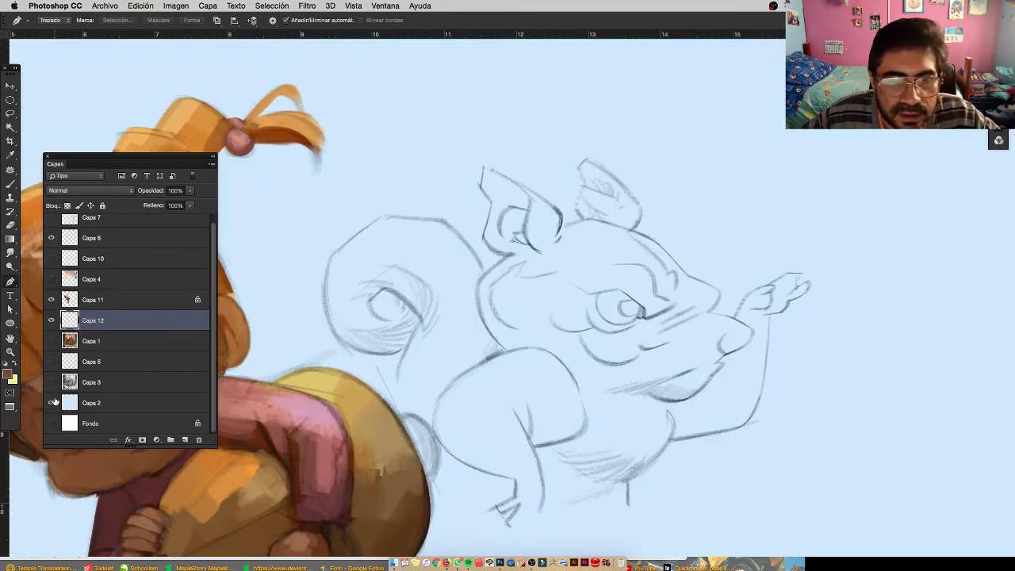
Trace the squirrel's curled tail with a closed Pen path that extends beneath its shoulder
{"action": "left_click", "coordinate": [409, 347]}
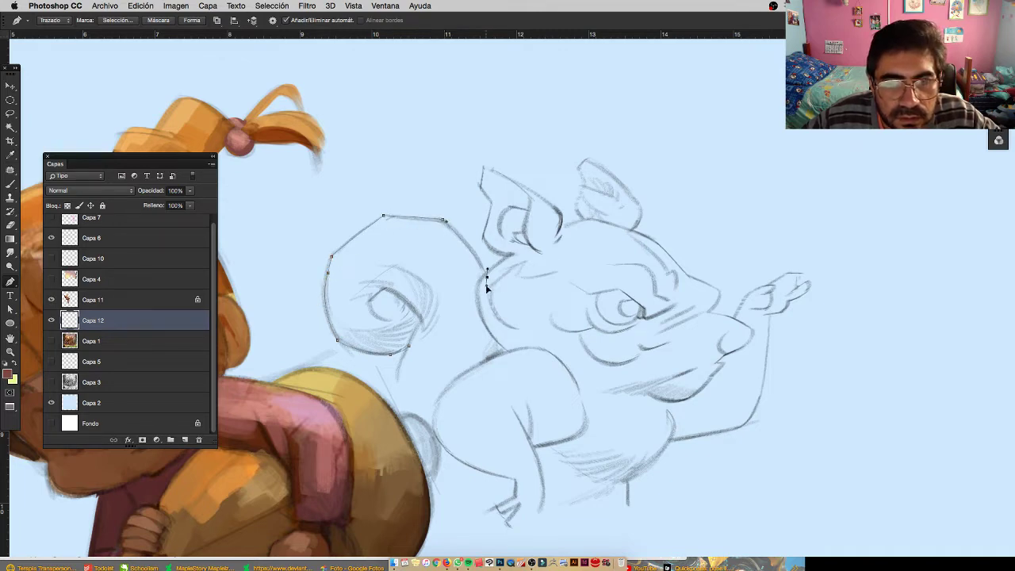
{"action": "left_click_drag", "start_coordinate": [487, 287], "coordinate": [491, 310]}
{"action": "key", "text": "super+z"}
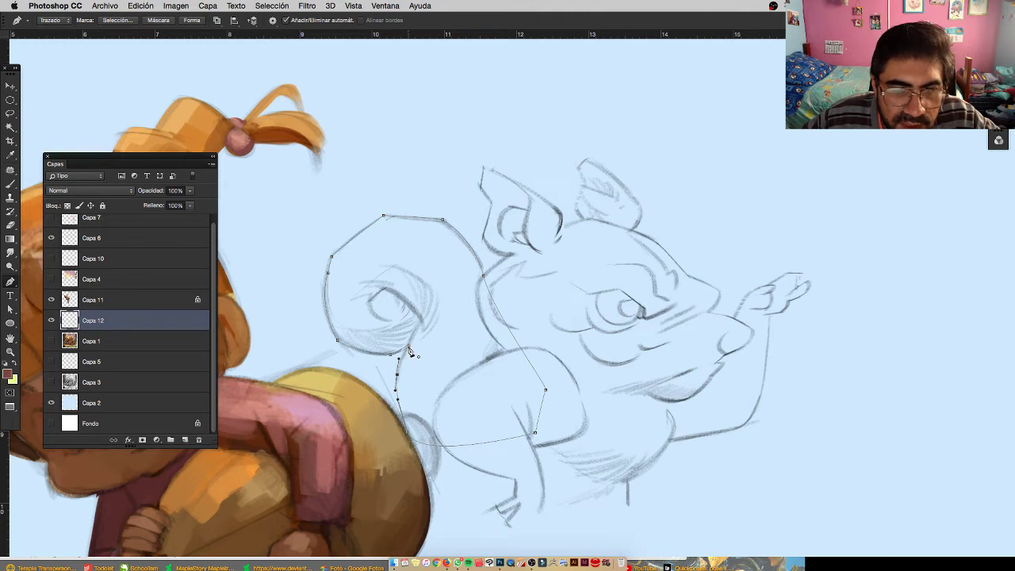
{"action": "left_click_drag", "start_coordinate": [551, 298], "coordinate": [503, 293]}
Fill the tail path with the reddish-brown foreground color on the new Capa 12
{"action": "left_click", "coordinate": [52, 321]}
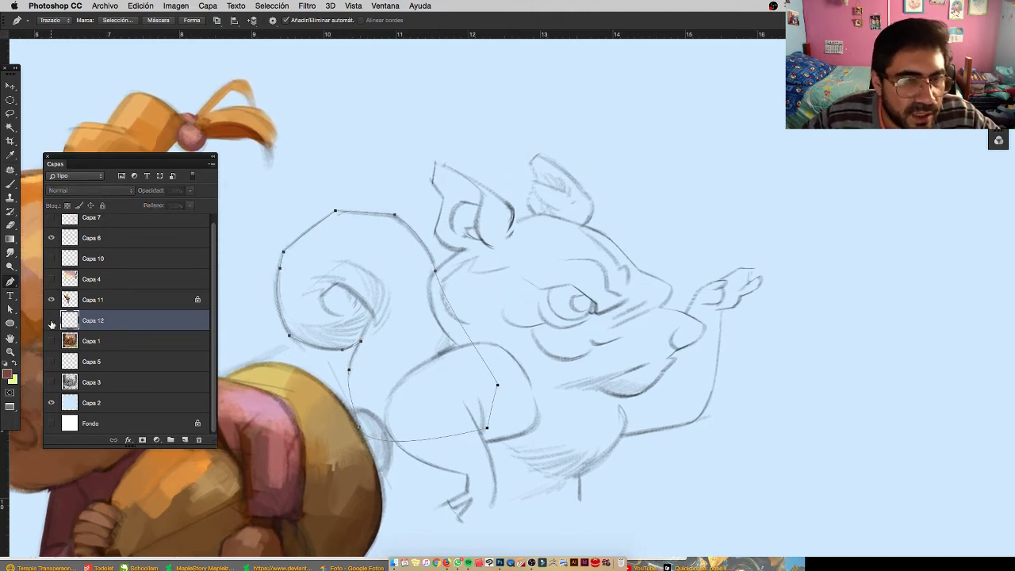
{"action": "left_click", "coordinate": [52, 322]}
{"action": "left_click", "coordinate": [999, 120]}
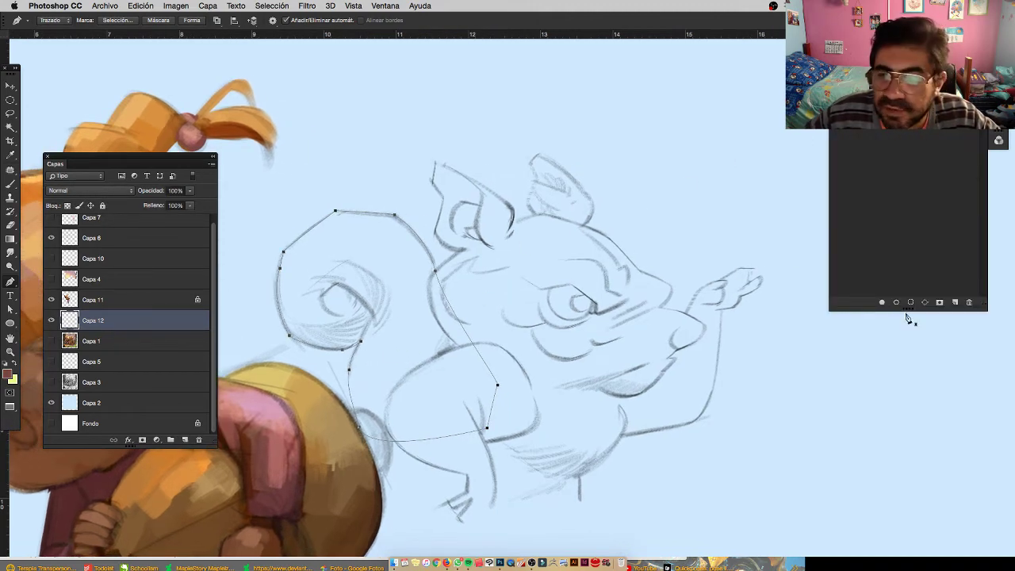
{"action": "left_click", "coordinate": [883, 302]}
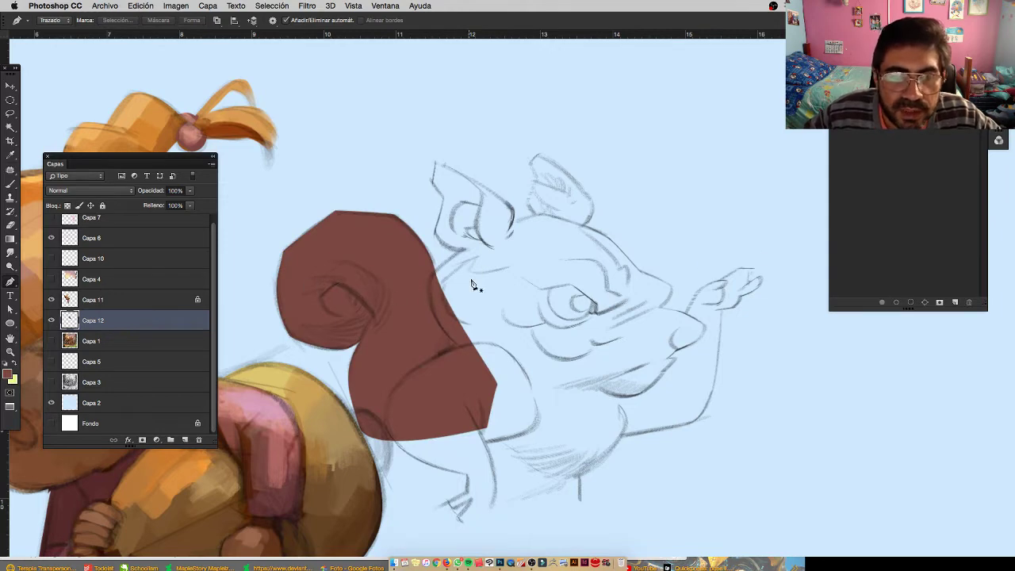
Extend the reddish-brown base from the tail along the back of the squirrel's head to the near ear with a size 29 brush
{"action": "key", "text": "b"}
{"action": "scroll", "coordinate": [473, 284], "scroll_direction": "up", "scroll_amount": 2}
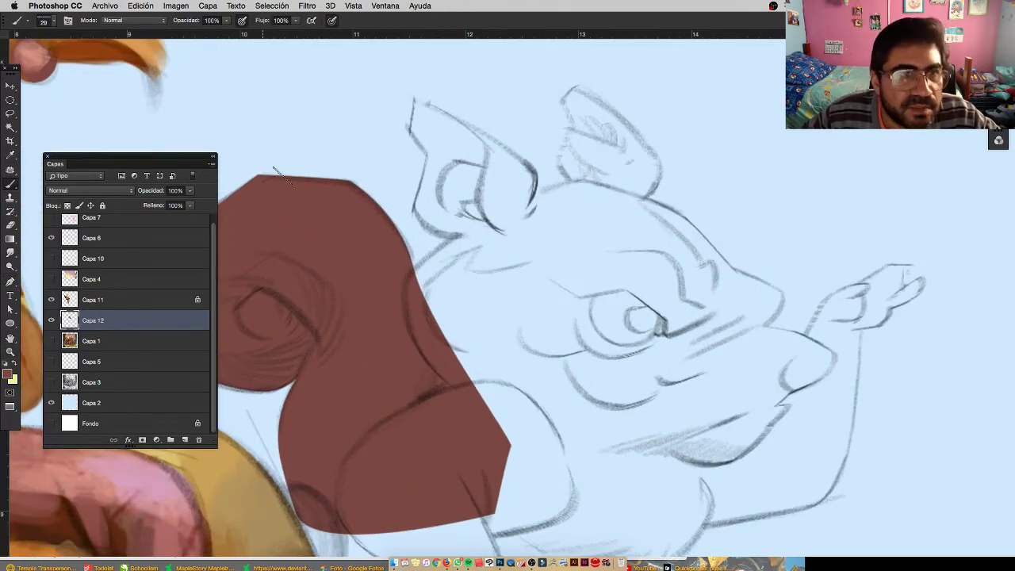
{"action": "mouse_move", "coordinate": [460, 276]}
{"action": "left_mouse_down"}
{"action": "mouse_move", "coordinate": [427, 262]}
{"action": "mouse_move", "coordinate": [425, 287]}
{"action": "left_mouse_up"}
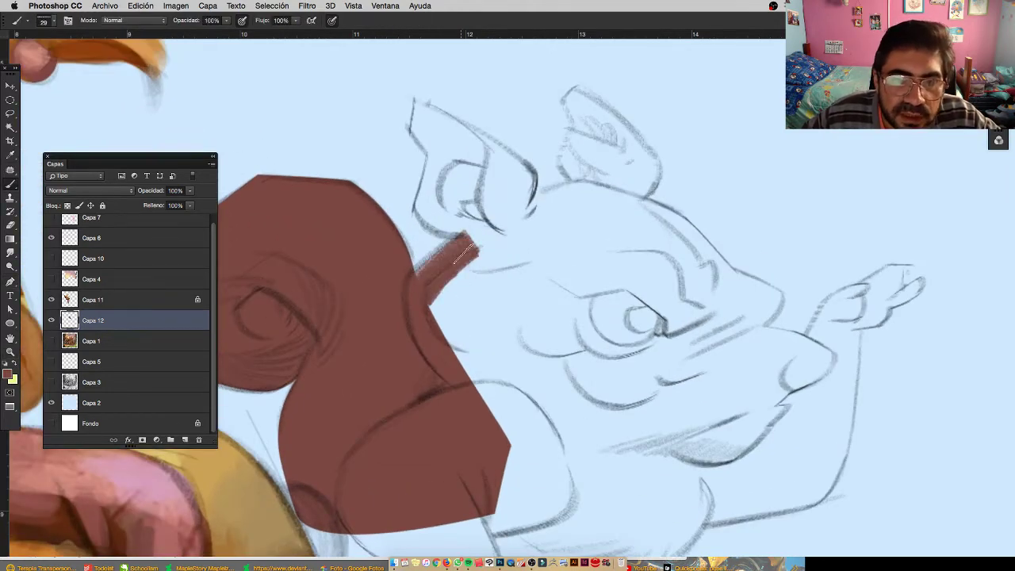
{"action": "left_click_drag", "start_coordinate": [451, 253], "coordinate": [469, 243]}
{"action": "mouse_move", "coordinate": [384, 290]}
{"action": "left_mouse_down"}
{"action": "mouse_move", "coordinate": [487, 208]}
{"action": "mouse_move", "coordinate": [377, 308]}
{"action": "mouse_move", "coordinate": [489, 214]}
{"action": "left_mouse_up"}
{"action": "left_click_drag", "start_coordinate": [464, 258], "coordinate": [504, 214]}
{"action": "left_click_drag", "start_coordinate": [456, 276], "coordinate": [517, 218]}
{"action": "left_click_drag", "start_coordinate": [409, 364], "coordinate": [518, 234]}
Rotate the canvas and start blocking in the near ear's outer edge where it meets the head
{"action": "key", "text": "r"}
{"action": "mouse_move", "coordinate": [441, 204]}
{"action": "left_mouse_down"}
{"action": "mouse_move", "coordinate": [399, 256]}
{"action": "mouse_move", "coordinate": [382, 403]}
{"action": "left_mouse_up"}
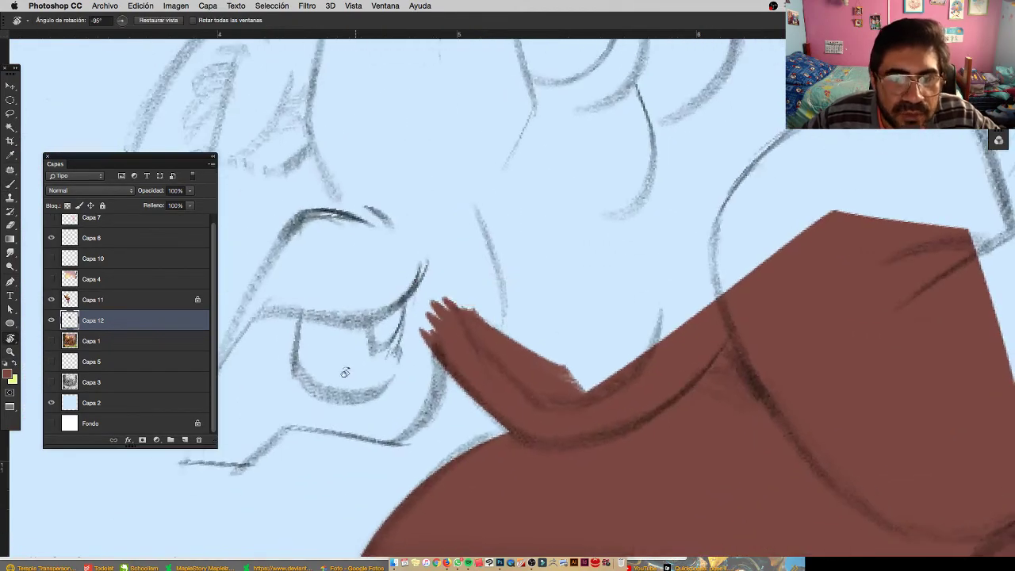
{"action": "left_click_drag", "start_coordinate": [297, 286], "coordinate": [365, 293]}
{"action": "key", "text": "b"}
{"action": "left_click_drag", "start_coordinate": [373, 234], "coordinate": [449, 261]}
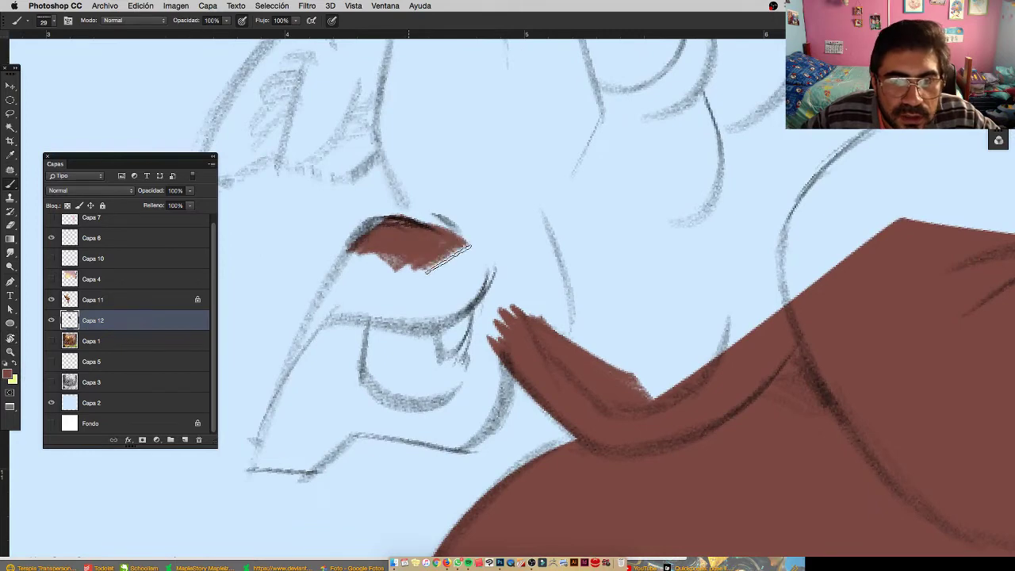
Paint the near ear's long outer edge up to its tip and trim it with a size 32 eraser
{"action": "key", "text": "r"}
{"action": "mouse_move", "coordinate": [339, 337]}
{"action": "left_mouse_down"}
{"action": "mouse_move", "coordinate": [261, 251]}
{"action": "mouse_move", "coordinate": [261, 186]}
{"action": "left_mouse_up"}
{"action": "mouse_move", "coordinate": [253, 196]}
{"action": "left_mouse_down"}
{"action": "mouse_move", "coordinate": [316, 242]}
{"action": "mouse_move", "coordinate": [314, 259]}
{"action": "mouse_move", "coordinate": [449, 208]}
{"action": "mouse_move", "coordinate": [524, 193]}
{"action": "left_mouse_up"}
{"action": "key", "text": "b"}
{"action": "key", "text": "e"}
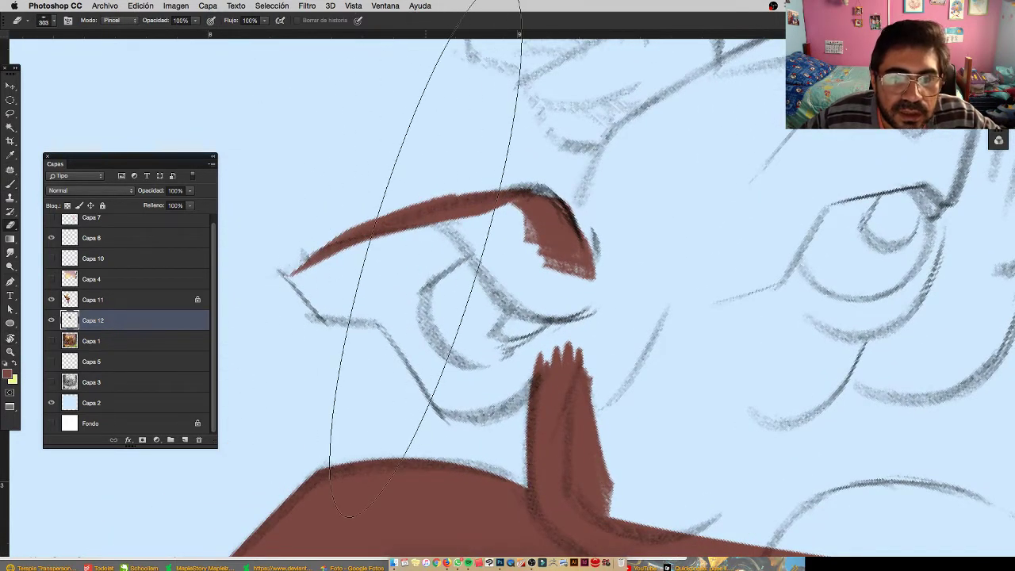
{"action": "mouse_move", "coordinate": [422, 247]}
{"action": "left_mouse_down"}
{"action": "mouse_move", "coordinate": [285, 249]}
{"action": "mouse_move", "coordinate": [359, 235]}
{"action": "mouse_move", "coordinate": [319, 236]}
{"action": "left_mouse_up"}
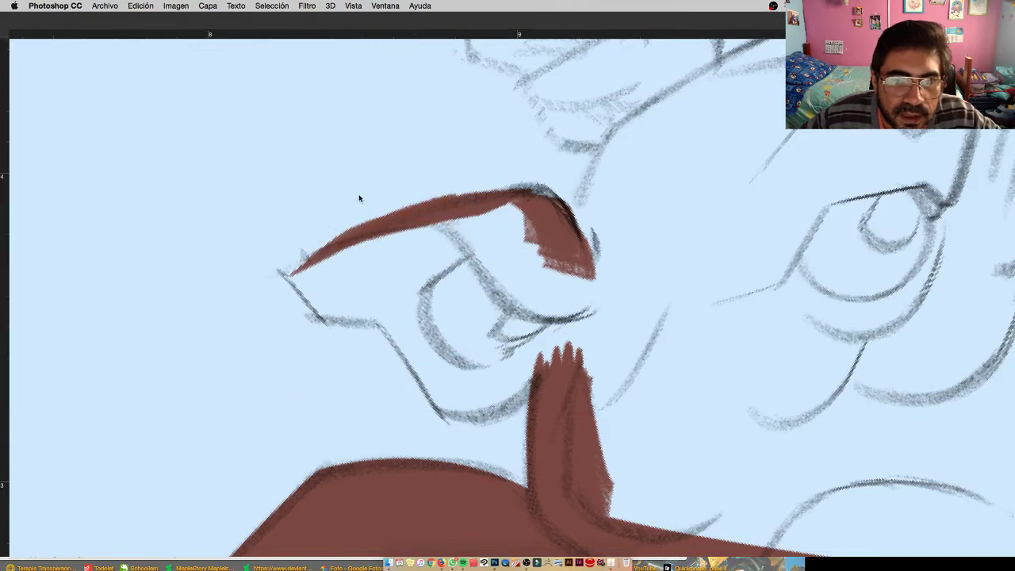
{"action": "key", "text": "Tab"}
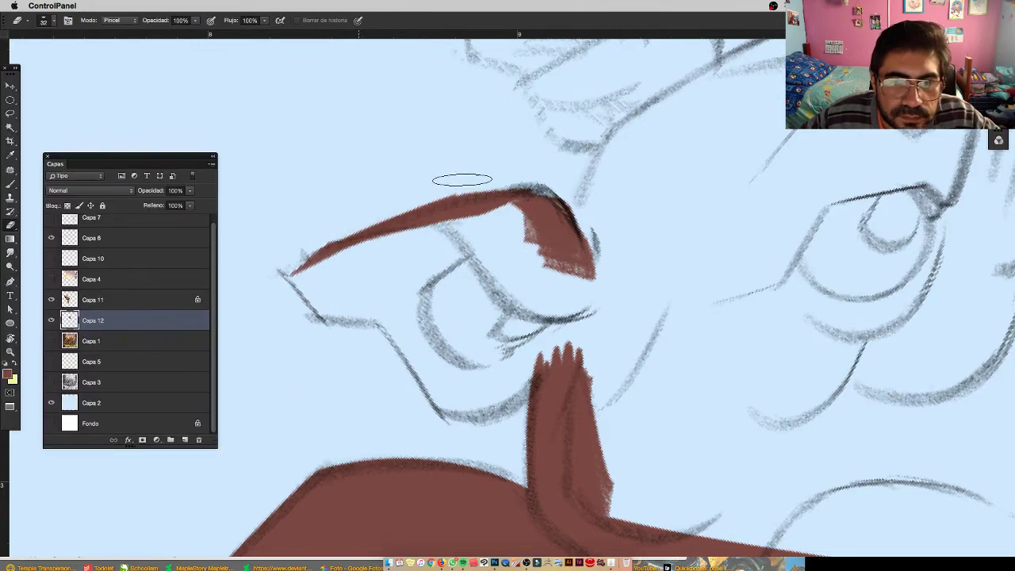
{"action": "left_click_drag", "start_coordinate": [462, 180], "coordinate": [397, 211]}
{"action": "key", "text": "b"}
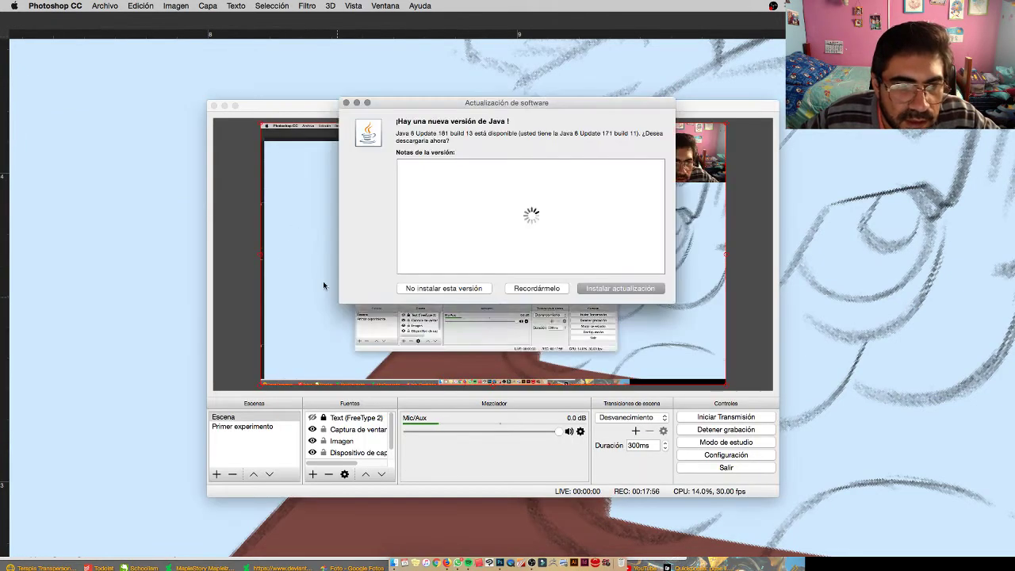
Decline installing the offered Java update
{"action": "left_click", "coordinate": [534, 330]}
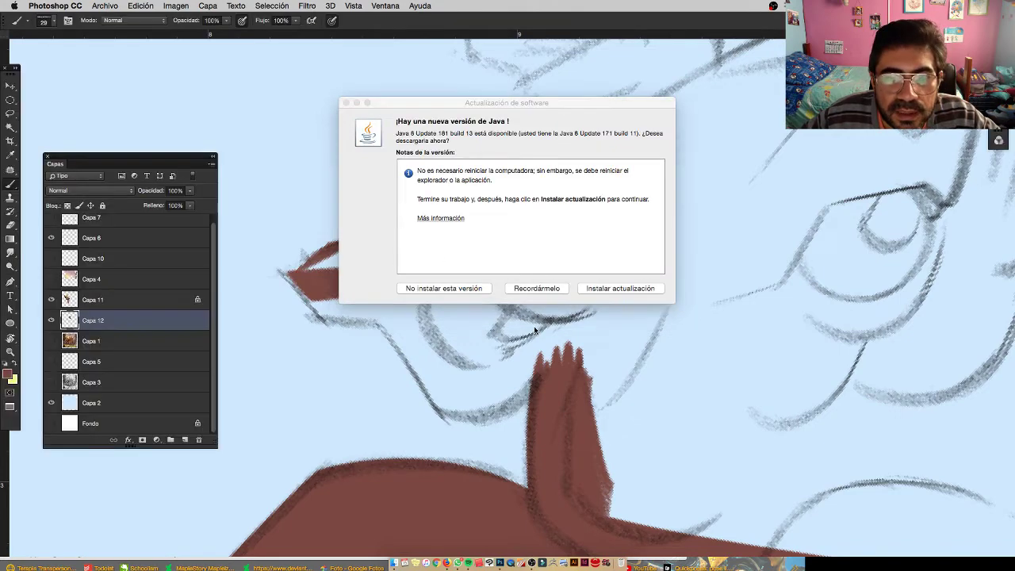
{"action": "left_click", "coordinate": [457, 290]}
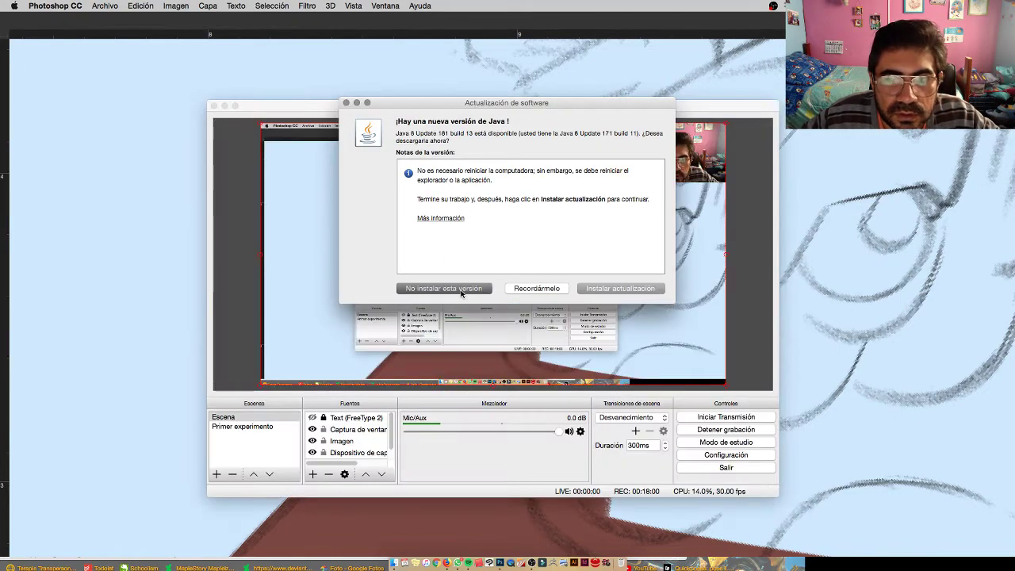
Block in most of the squirrel's near ear with the reddish-brown base and clean up its edges
{"action": "mouse_move", "coordinate": [344, 292]}
{"action": "left_mouse_down"}
{"action": "mouse_move", "coordinate": [337, 306]}
{"action": "mouse_move", "coordinate": [437, 327]}
{"action": "mouse_move", "coordinate": [476, 366]}
{"action": "mouse_move", "coordinate": [470, 382]}
{"action": "mouse_move", "coordinate": [417, 314]}
{"action": "mouse_move", "coordinate": [480, 408]}
{"action": "mouse_move", "coordinate": [492, 401]}
{"action": "mouse_move", "coordinate": [484, 380]}
{"action": "mouse_move", "coordinate": [555, 324]}
{"action": "left_mouse_up"}
{"action": "mouse_move", "coordinate": [364, 275]}
{"action": "left_mouse_down"}
{"action": "mouse_move", "coordinate": [346, 272]}
{"action": "mouse_move", "coordinate": [385, 260]}
{"action": "mouse_move", "coordinate": [410, 284]}
{"action": "mouse_move", "coordinate": [299, 414]}
{"action": "left_mouse_up"}
{"action": "mouse_move", "coordinate": [469, 381]}
{"action": "left_mouse_down"}
{"action": "mouse_move", "coordinate": [516, 238]}
{"action": "mouse_move", "coordinate": [461, 373]}
{"action": "mouse_move", "coordinate": [476, 266]}
{"action": "mouse_move", "coordinate": [385, 315]}
{"action": "mouse_move", "coordinate": [567, 210]}
{"action": "left_mouse_up"}
{"action": "mouse_move", "coordinate": [464, 252]}
{"action": "left_mouse_down"}
{"action": "mouse_move", "coordinate": [591, 196]}
{"action": "mouse_move", "coordinate": [746, 185]}
{"action": "mouse_move", "coordinate": [578, 233]}
{"action": "mouse_move", "coordinate": [639, 212]}
{"action": "mouse_move", "coordinate": [659, 273]}
{"action": "mouse_move", "coordinate": [637, 217]}
{"action": "mouse_move", "coordinate": [652, 296]}
{"action": "mouse_move", "coordinate": [641, 217]}
{"action": "mouse_move", "coordinate": [659, 281]}
{"action": "mouse_move", "coordinate": [648, 260]}
{"action": "mouse_move", "coordinate": [636, 311]}
{"action": "left_mouse_up"}
{"action": "key", "text": "e"}
Paint the far ear's outline and the head contour joining it in the same reddish brown
{"action": "key", "text": "b"}
{"action": "mouse_move", "coordinate": [343, 287]}
{"action": "left_mouse_down"}
{"action": "mouse_move", "coordinate": [636, 180]}
{"action": "mouse_move", "coordinate": [626, 178]}
{"action": "left_mouse_up"}
{"action": "key", "text": "r"}
{"action": "mouse_move", "coordinate": [358, 185]}
{"action": "left_mouse_down"}
{"action": "mouse_move", "coordinate": [334, 231]}
{"action": "mouse_move", "coordinate": [470, 114]}
{"action": "mouse_move", "coordinate": [511, 102]}
{"action": "mouse_move", "coordinate": [585, 181]}
{"action": "mouse_move", "coordinate": [373, 199]}
{"action": "mouse_move", "coordinate": [444, 216]}
{"action": "mouse_move", "coordinate": [464, 260]}
{"action": "mouse_move", "coordinate": [476, 262]}
{"action": "mouse_move", "coordinate": [488, 250]}
{"action": "mouse_move", "coordinate": [380, 194]}
{"action": "left_mouse_up"}
Lasso the far ear's empty interior, fill it with the reddish-brown foreground color, and deselect
{"action": "left_click", "coordinate": [11, 115]}
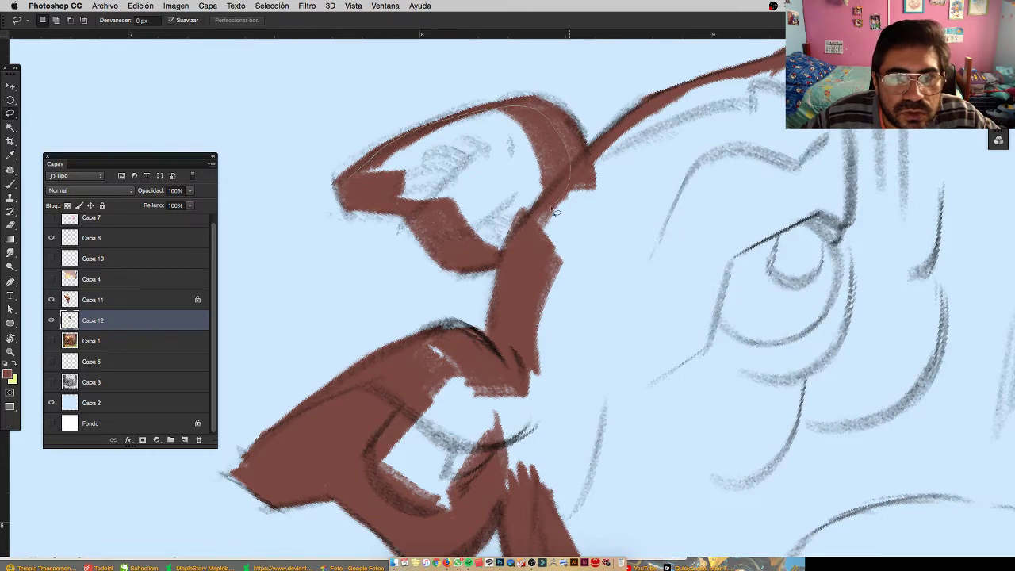
{"action": "left_click_drag", "start_coordinate": [466, 256], "coordinate": [414, 216]}
{"action": "key", "text": "alt+BackSpace"}
{"action": "key", "text": "super+d"}
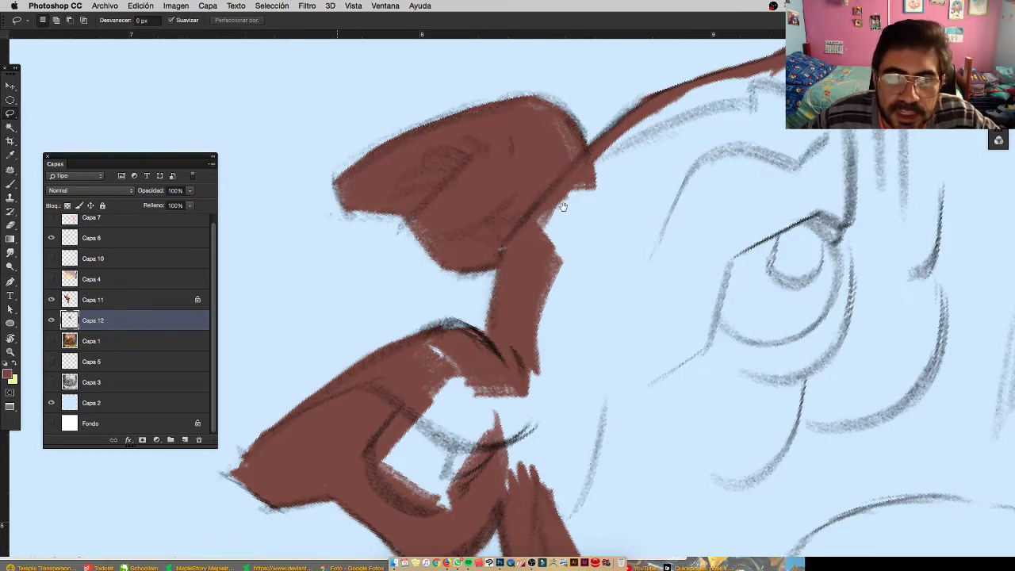
Choose the round 300 px brush preset, set its hardness to 100%, flatten its tip to a thin ellipse and reduce its size
{"action": "mouse_move", "coordinate": [527, 221]}
{"action": "left_mouse_down"}
{"action": "mouse_move", "coordinate": [364, 258]}
{"action": "mouse_move", "coordinate": [261, 269]}
{"action": "left_mouse_up"}
{"action": "key", "text": "b"}
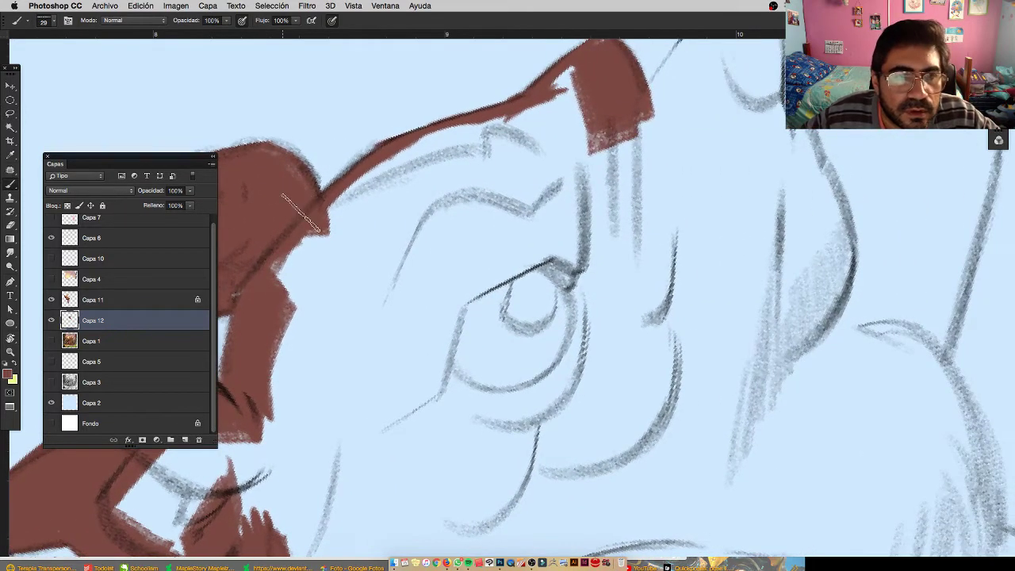
{"action": "key", "text": "r"}
{"action": "left_click_drag", "start_coordinate": [674, 135], "coordinate": [718, 191]}
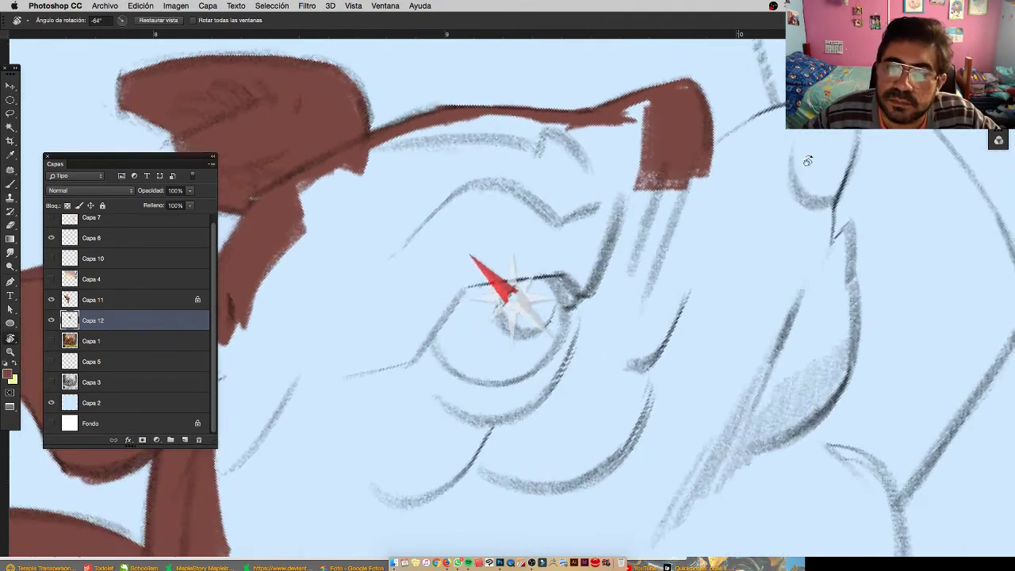
{"action": "left_click_drag", "start_coordinate": [781, 169], "coordinate": [518, 261]}
{"action": "key", "text": "b"}
{"action": "left_click", "coordinate": [52, 22]}
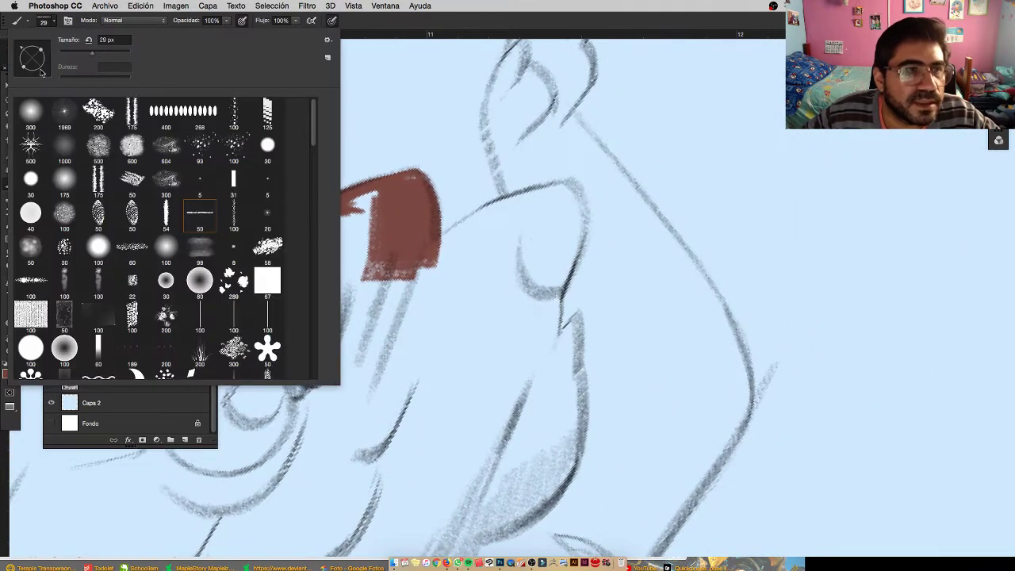
{"action": "left_click", "coordinate": [32, 114]}
{"action": "left_click_drag", "start_coordinate": [105, 82], "coordinate": [148, 80]}
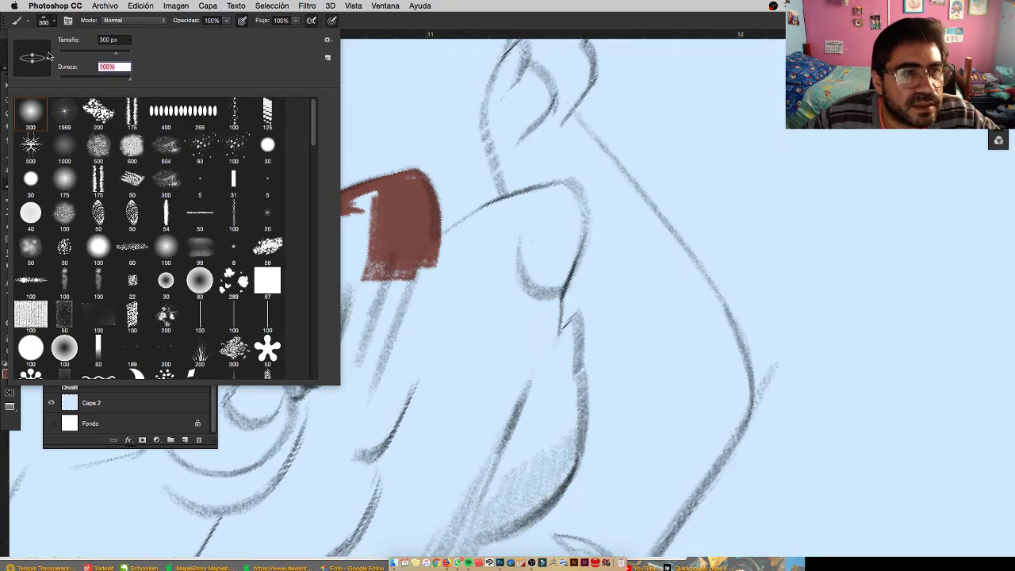
{"action": "left_click_drag", "start_coordinate": [534, 300], "coordinate": [316, 300]}
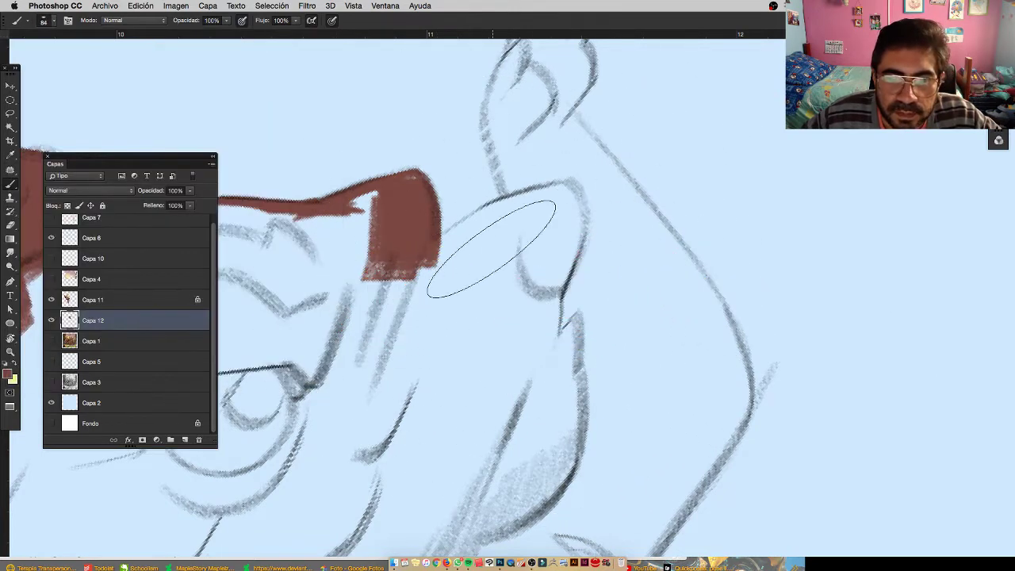
Paint the upper contour of the squirrel's snout up to the nose in reddish brown with the flattened brush
{"action": "mouse_move", "coordinate": [492, 249]}
{"action": "left_mouse_down"}
{"action": "mouse_move", "coordinate": [440, 260]}
{"action": "mouse_move", "coordinate": [455, 236]}
{"action": "mouse_move", "coordinate": [537, 207]}
{"action": "mouse_move", "coordinate": [421, 273]}
{"action": "left_mouse_up"}
{"action": "key", "text": "space"}
{"action": "left_click_drag", "start_coordinate": [508, 210], "coordinate": [438, 361]}
{"action": "key", "text": "r"}
{"action": "mouse_move", "coordinate": [397, 357]}
{"action": "left_mouse_down"}
{"action": "mouse_move", "coordinate": [256, 108]}
{"action": "mouse_move", "coordinate": [347, 102]}
{"action": "left_mouse_up"}
{"action": "key", "text": "space"}
{"action": "left_click_drag", "start_coordinate": [352, 127], "coordinate": [326, 158]}
{"action": "left_click_drag", "start_coordinate": [356, 261], "coordinate": [345, 288]}
{"action": "key", "text": "b"}
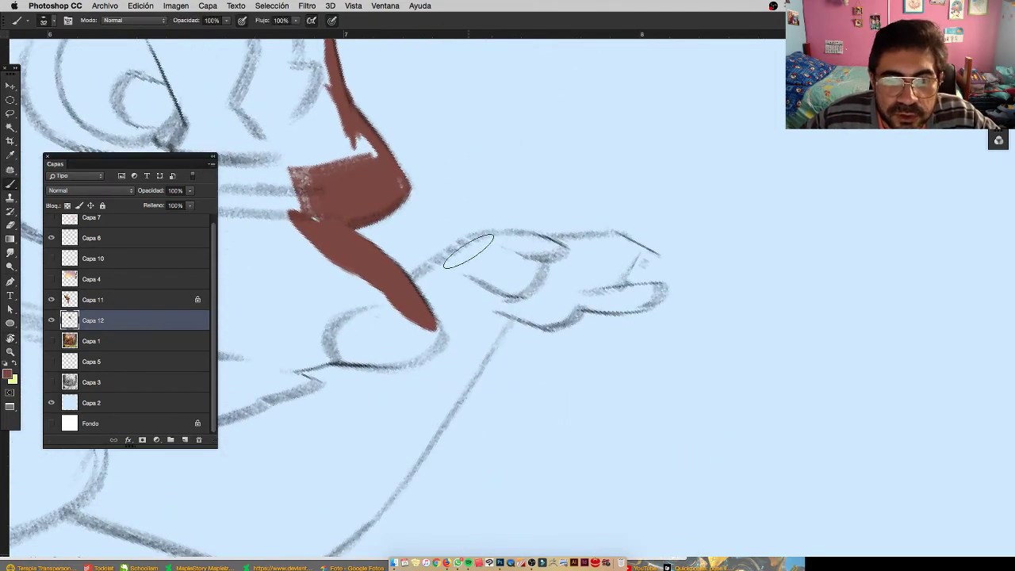
Block in the thumb, fingers and palm of the squirrel's raised hand in reddish brown with the 32 px brush
{"action": "mouse_move", "coordinate": [468, 253]}
{"action": "left_mouse_down"}
{"action": "mouse_move", "coordinate": [416, 282]}
{"action": "mouse_move", "coordinate": [532, 248]}
{"action": "mouse_move", "coordinate": [555, 252]}
{"action": "mouse_move", "coordinate": [530, 262]}
{"action": "mouse_move", "coordinate": [547, 254]}
{"action": "left_mouse_up"}
{"action": "key", "text": "r"}
{"action": "mouse_move", "coordinate": [458, 308]}
{"action": "left_mouse_down"}
{"action": "mouse_move", "coordinate": [593, 190]}
{"action": "mouse_move", "coordinate": [370, 277]}
{"action": "mouse_move", "coordinate": [363, 342]}
{"action": "left_mouse_up"}
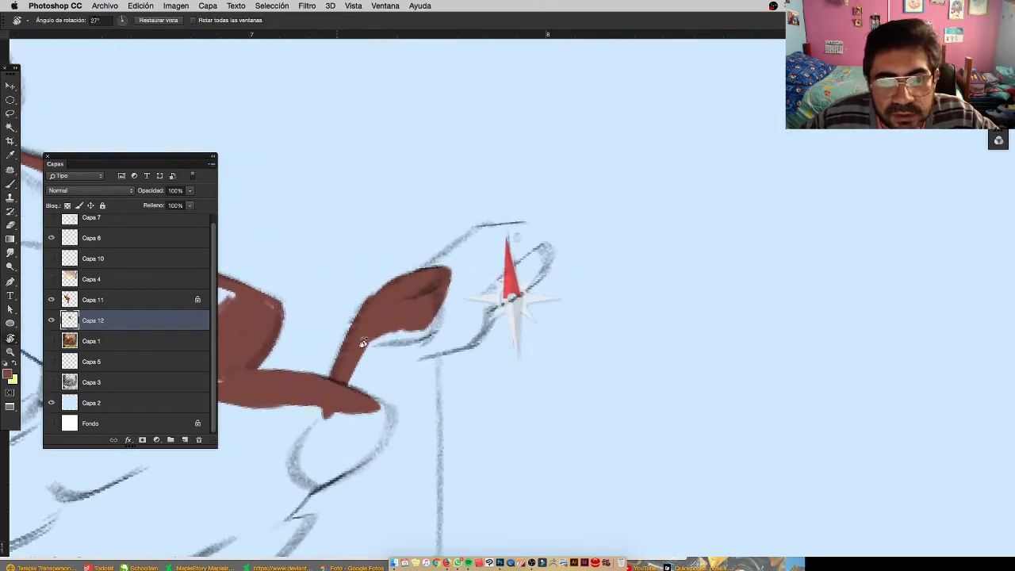
{"action": "mouse_move", "coordinate": [444, 270]}
{"action": "left_mouse_down"}
{"action": "mouse_move", "coordinate": [500, 238]}
{"action": "mouse_move", "coordinate": [432, 266]}
{"action": "mouse_move", "coordinate": [516, 226]}
{"action": "mouse_move", "coordinate": [492, 253]}
{"action": "mouse_move", "coordinate": [539, 256]}
{"action": "mouse_move", "coordinate": [507, 286]}
{"action": "mouse_move", "coordinate": [547, 254]}
{"action": "mouse_move", "coordinate": [504, 290]}
{"action": "mouse_move", "coordinate": [494, 479]}
{"action": "left_mouse_up"}
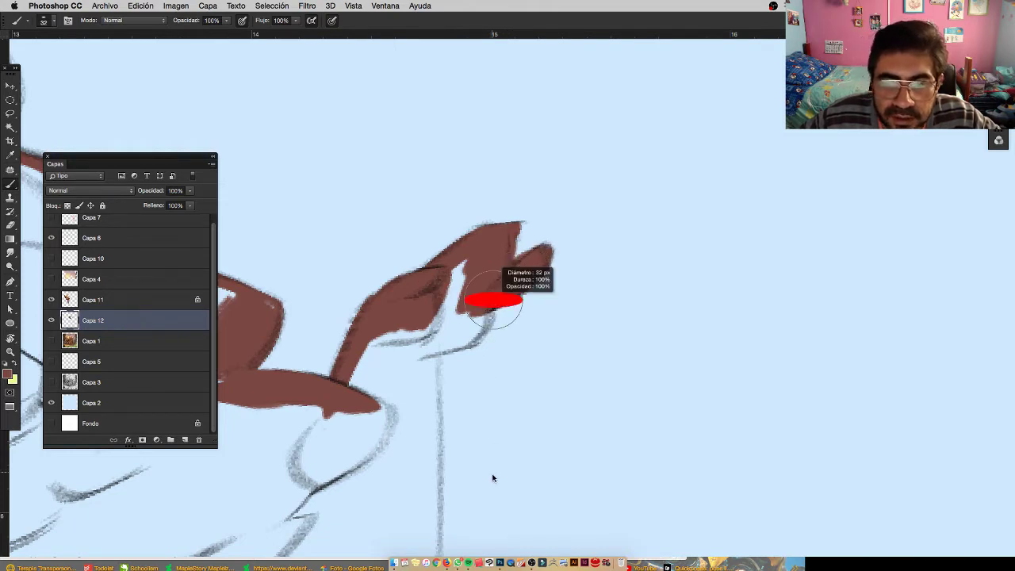
{"action": "mouse_move", "coordinate": [427, 349]}
{"action": "left_mouse_down"}
{"action": "mouse_move", "coordinate": [464, 331]}
{"action": "mouse_move", "coordinate": [396, 367]}
{"action": "left_mouse_up"}
{"action": "key", "text": "r"}
{"action": "mouse_move", "coordinate": [423, 161]}
{"action": "left_mouse_down"}
{"action": "mouse_move", "coordinate": [586, 301]}
{"action": "mouse_move", "coordinate": [425, 337]}
{"action": "mouse_move", "coordinate": [461, 307]}
{"action": "mouse_move", "coordinate": [468, 319]}
{"action": "left_mouse_up"}
{"action": "key", "text": "e"}
{"action": "key", "text": "r"}
{"action": "left_click_drag", "start_coordinate": [394, 330], "coordinate": [410, 232]}
{"action": "key", "text": "b"}
{"action": "left_click_drag", "start_coordinate": [431, 267], "coordinate": [425, 298]}
Paint the outer contour of the raised forearm from the wrist down to the elbow
{"action": "key", "text": "r"}
{"action": "left_click_drag", "start_coordinate": [540, 280], "coordinate": [529, 276]}
{"action": "key", "text": "b"}
{"action": "mouse_move", "coordinate": [442, 303]}
{"action": "left_mouse_down"}
{"action": "mouse_move", "coordinate": [487, 270]}
{"action": "mouse_move", "coordinate": [718, 194]}
{"action": "mouse_move", "coordinate": [795, 203]}
{"action": "left_mouse_up"}
{"action": "key", "text": "r"}
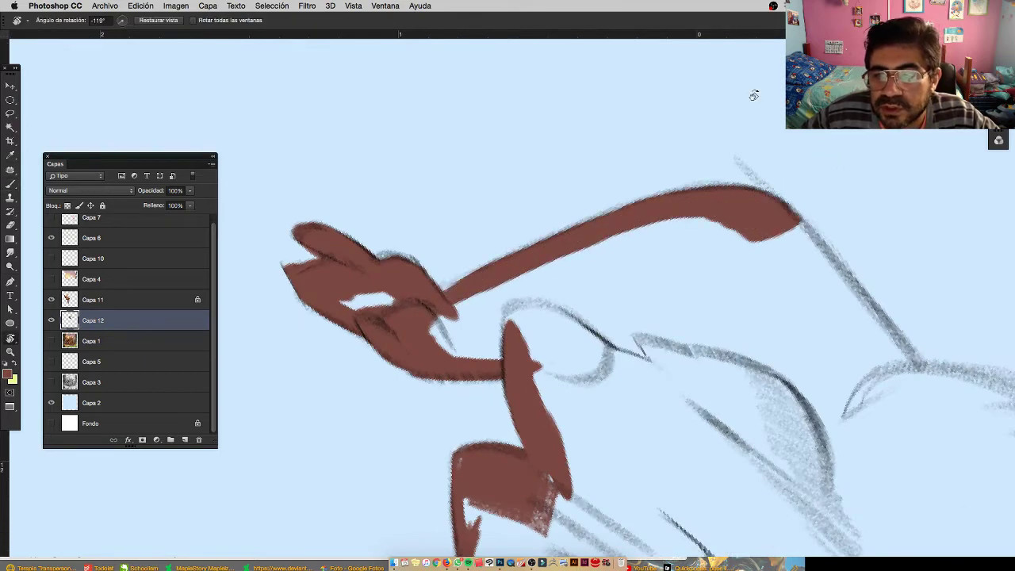
Paint the underside of the raised arm from the elbow to the squirrel's chest
{"action": "mouse_move", "coordinate": [753, 95]}
{"action": "left_mouse_down"}
{"action": "mouse_move", "coordinate": [356, 177]}
{"action": "mouse_move", "coordinate": [324, 228]}
{"action": "mouse_move", "coordinate": [330, 348]}
{"action": "left_mouse_up"}
{"action": "key", "text": "b"}
{"action": "left_click_drag", "start_coordinate": [395, 273], "coordinate": [533, 212]}
{"action": "mouse_move", "coordinate": [424, 264]}
{"action": "left_mouse_down"}
{"action": "mouse_move", "coordinate": [585, 198]}
{"action": "mouse_move", "coordinate": [417, 349]}
{"action": "left_mouse_up"}
{"action": "key", "text": "r"}
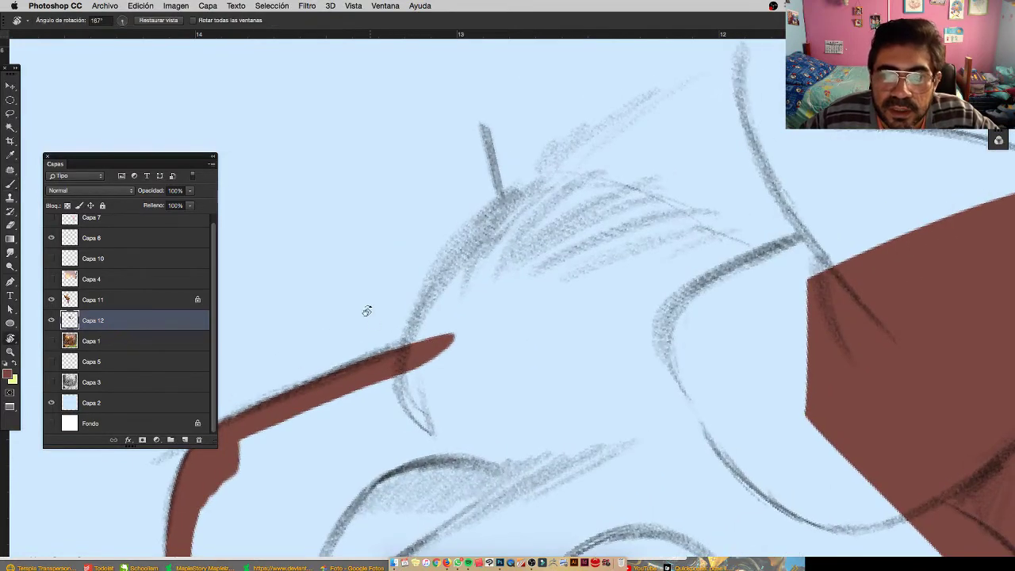
Paint the squirrel's belly contour below the arm and the short upright segment at its end in reddish brown
{"action": "left_click_drag", "start_coordinate": [367, 310], "coordinate": [384, 258]}
{"action": "left_click_drag", "start_coordinate": [338, 291], "coordinate": [351, 344]}
{"action": "key", "text": "b"}
{"action": "mouse_move", "coordinate": [398, 300]}
{"action": "left_mouse_down"}
{"action": "mouse_move", "coordinate": [495, 224]}
{"action": "mouse_move", "coordinate": [597, 210]}
{"action": "left_mouse_up"}
{"action": "left_click_drag", "start_coordinate": [539, 189], "coordinate": [480, 268]}
{"action": "left_click_drag", "start_coordinate": [526, 196], "coordinate": [513, 267]}
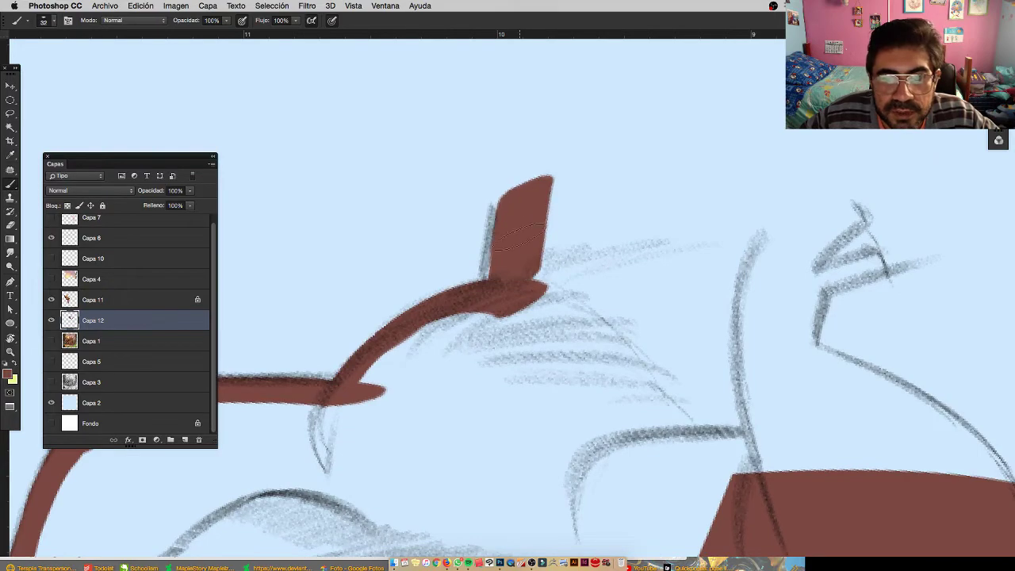
{"action": "left_click_drag", "start_coordinate": [516, 220], "coordinate": [503, 272]}
{"action": "left_click_drag", "start_coordinate": [517, 197], "coordinate": [524, 238]}
{"action": "left_click_drag", "start_coordinate": [573, 256], "coordinate": [424, 187]}
Make the painted scene on Capa 1 visible as a reference for the squirrel's lower body
{"action": "key", "text": "r"}
{"action": "left_click_drag", "start_coordinate": [434, 330], "coordinate": [635, 133]}
{"action": "left_click_drag", "start_coordinate": [382, 279], "coordinate": [571, 211]}
{"action": "key", "text": "z"}
{"action": "left_click_drag", "start_coordinate": [519, 237], "coordinate": [457, 245]}
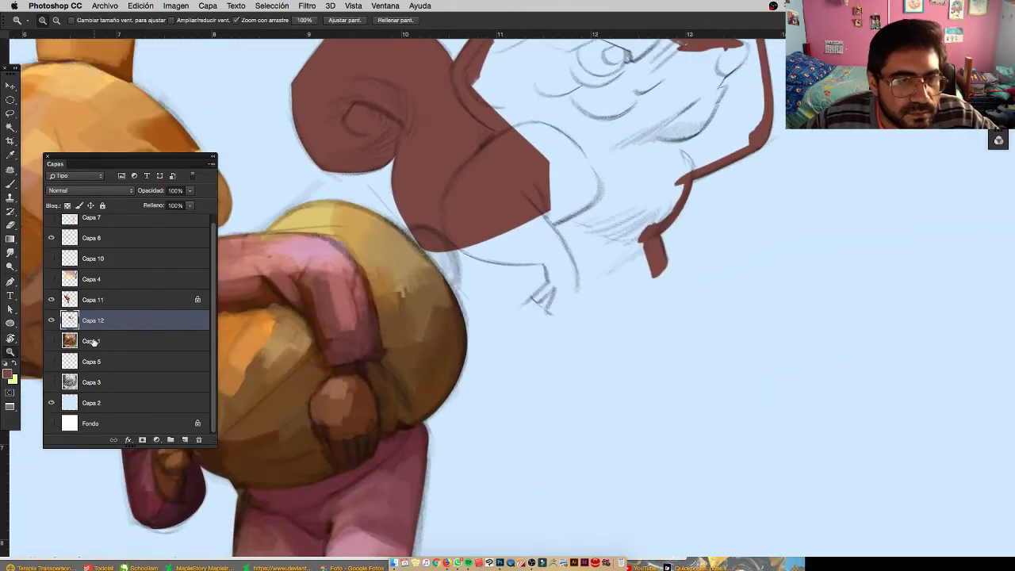
{"action": "left_click", "coordinate": [52, 341]}
{"action": "left_click", "coordinate": [503, 244]}
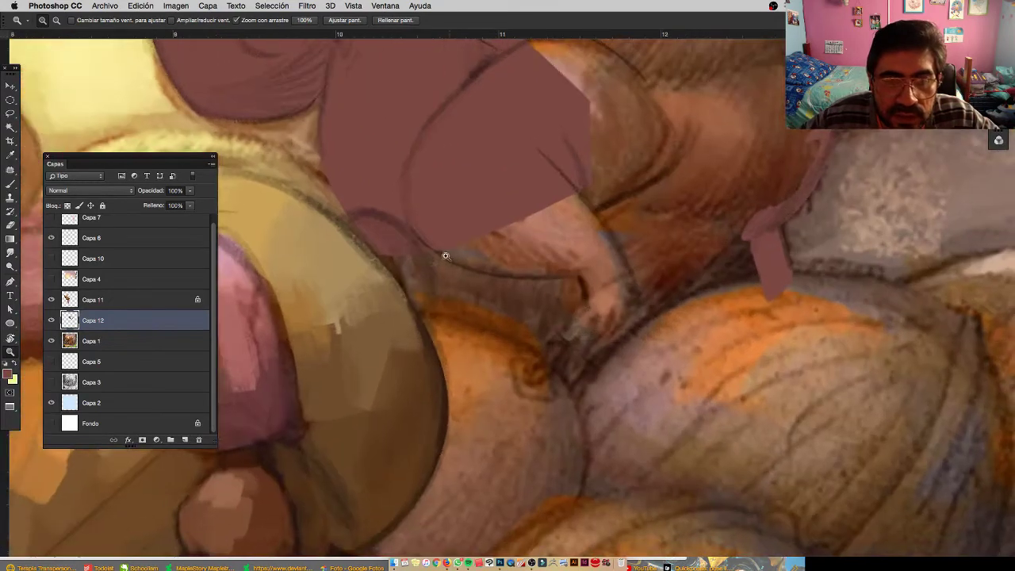
Paint the squirrel's lower outline along the acorn tops, erase the overflow at the corner, and hide Capa 1
{"action": "key", "text": "b"}
{"action": "mouse_move", "coordinate": [433, 296]}
{"action": "left_mouse_down"}
{"action": "mouse_move", "coordinate": [556, 342]}
{"action": "mouse_move", "coordinate": [583, 382]}
{"action": "mouse_move", "coordinate": [726, 254]}
{"action": "mouse_move", "coordinate": [655, 286]}
{"action": "left_mouse_up"}
{"action": "key", "text": "e"}
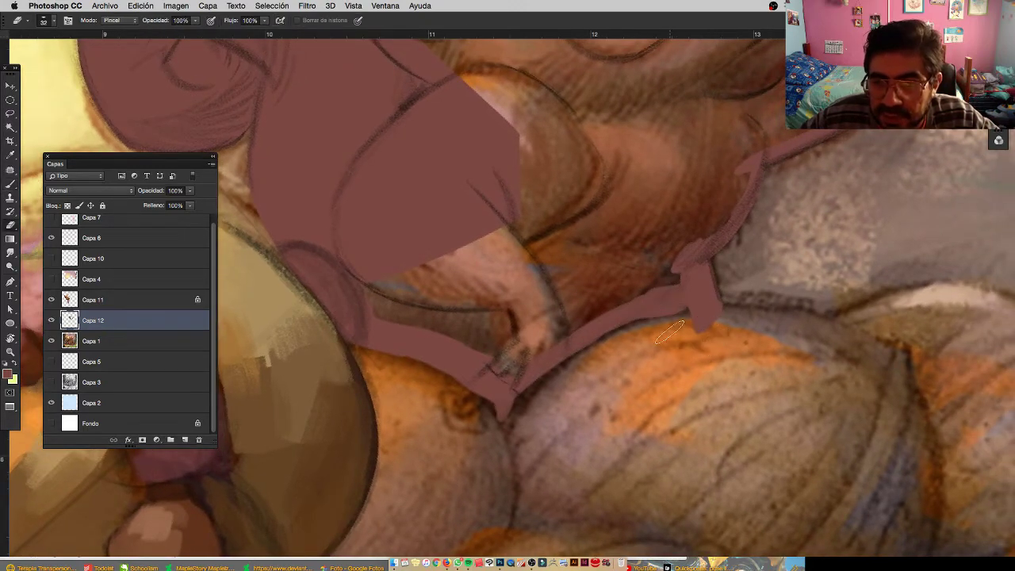
{"action": "key", "text": "b"}
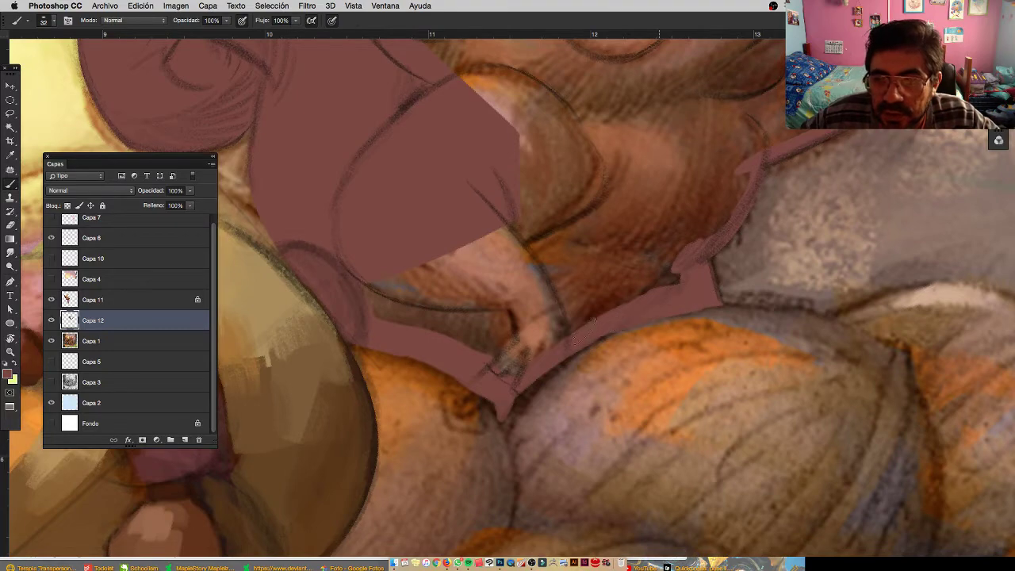
{"action": "mouse_move", "coordinate": [563, 275]}
{"action": "left_mouse_down"}
{"action": "mouse_move", "coordinate": [578, 283]}
{"action": "mouse_move", "coordinate": [549, 251]}
{"action": "mouse_move", "coordinate": [532, 290]}
{"action": "left_mouse_up"}
{"action": "key", "text": "z"}
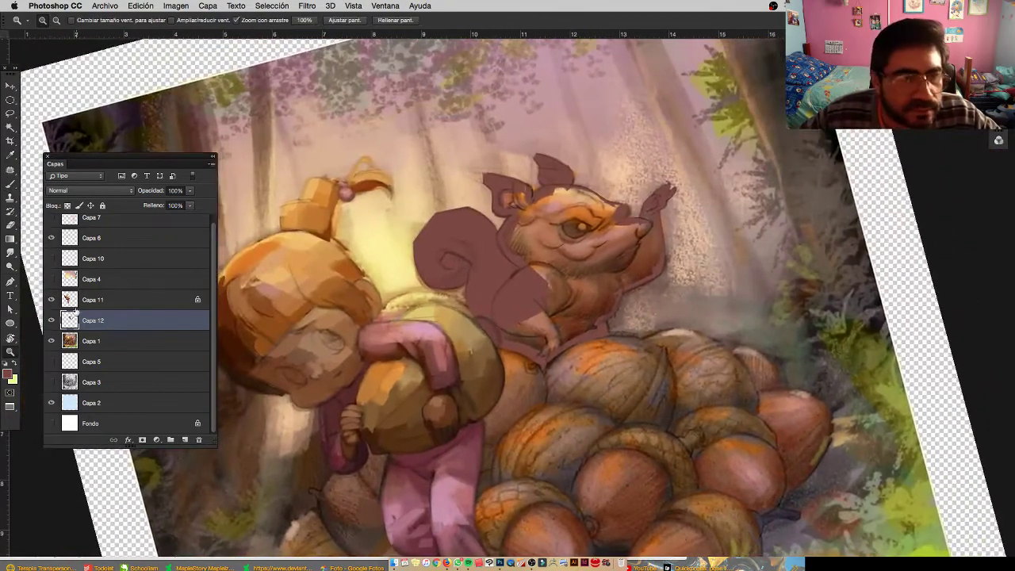
{"action": "left_click", "coordinate": [51, 340]}
Lasso the empty interior of the squirrel's body and near ear, fill it with the reddish-brown foreground color, and deselect
{"action": "left_click", "coordinate": [547, 250]}
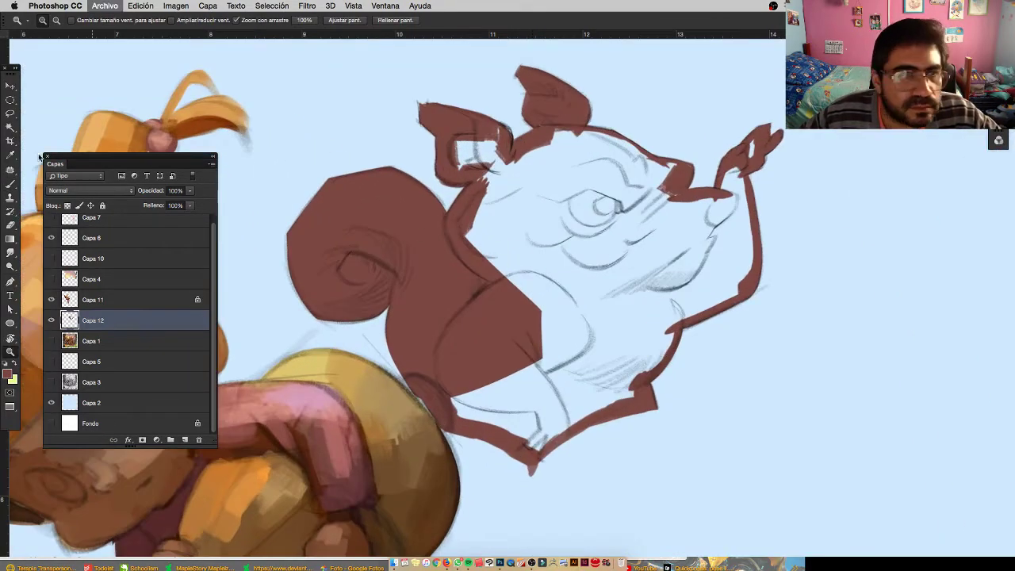
{"action": "left_click", "coordinate": [10, 114]}
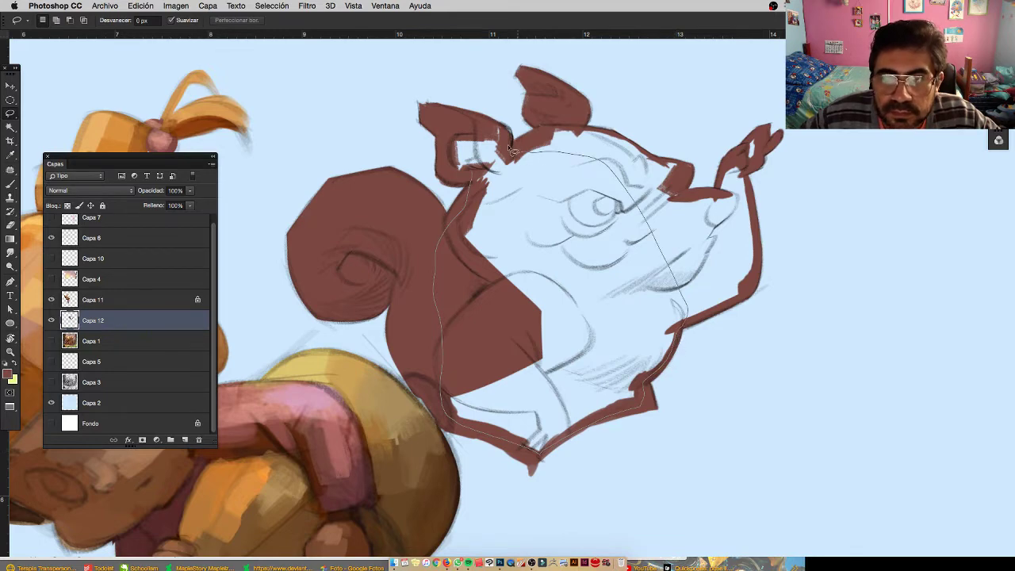
{"action": "left_click_drag", "start_coordinate": [442, 136], "coordinate": [450, 165]}
{"action": "key", "text": "alt+BackSpace"}
{"action": "key", "text": "super+d"}
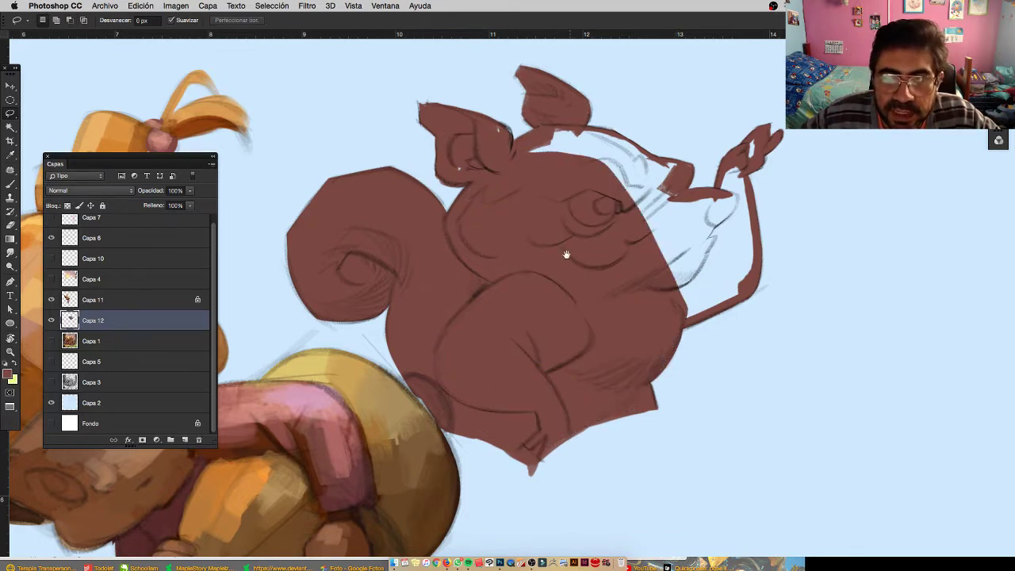
Lasso the unfilled forehead and snout area, fill it with the reddish-brown foreground color, and deselect
{"action": "left_click_drag", "start_coordinate": [567, 254], "coordinate": [467, 303]}
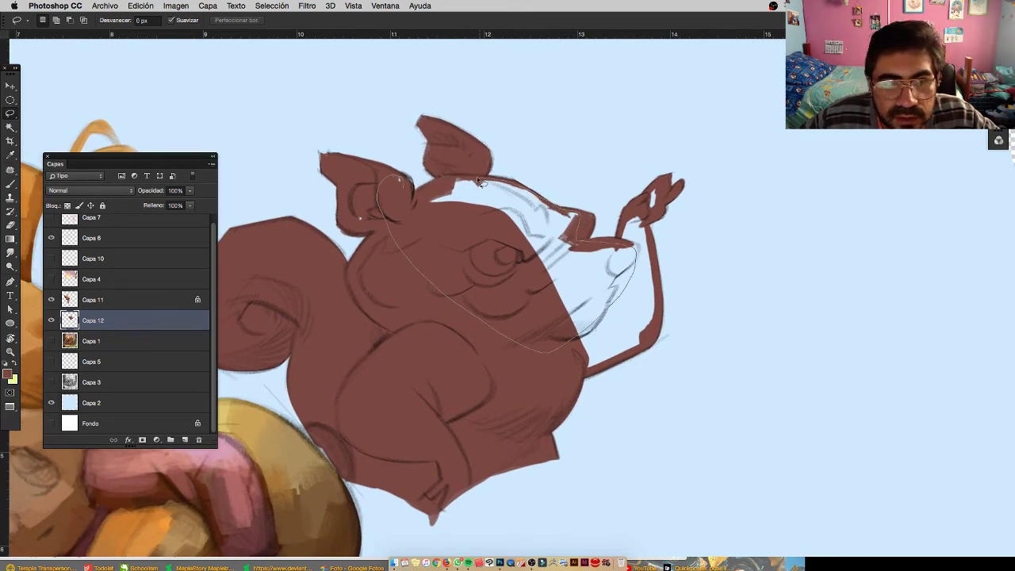
{"action": "left_click_drag", "start_coordinate": [425, 200], "coordinate": [422, 198]}
{"action": "key", "text": "alt+BackSpace"}
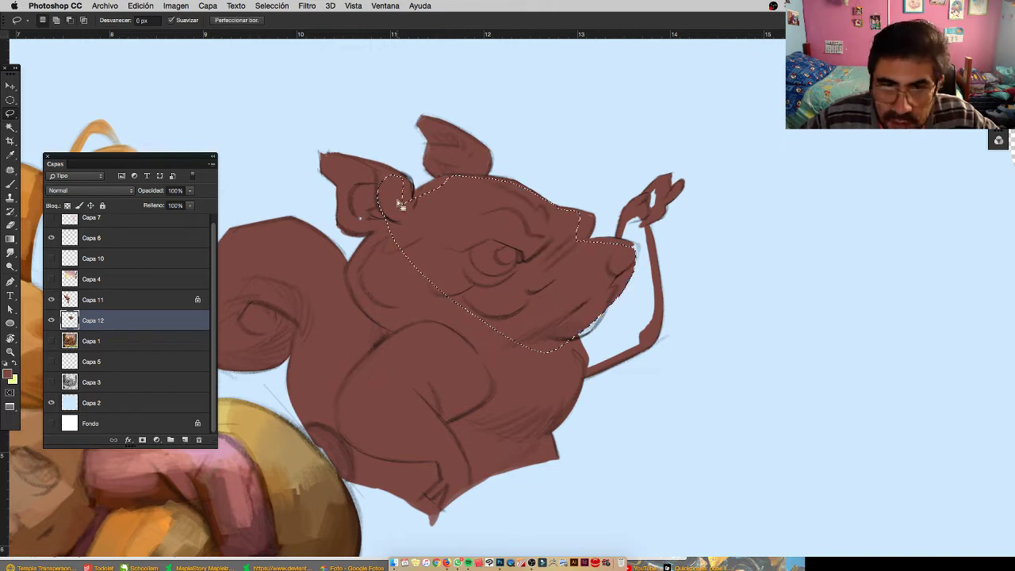
{"action": "key", "text": "ctrl+d"}
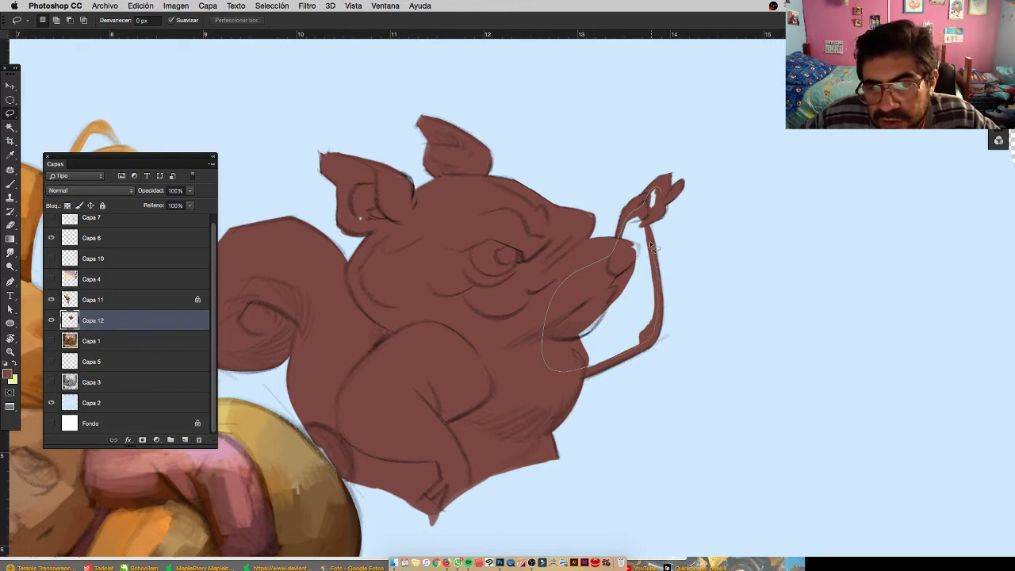
Lasso and fill the gaps inside the raised arm and hand with the reddish-brown foreground color, and deselect
{"action": "left_click_drag", "start_coordinate": [657, 216], "coordinate": [656, 208]}
{"action": "key", "text": "alt+BackSpace"}
{"action": "key", "text": "ctrl+d"}
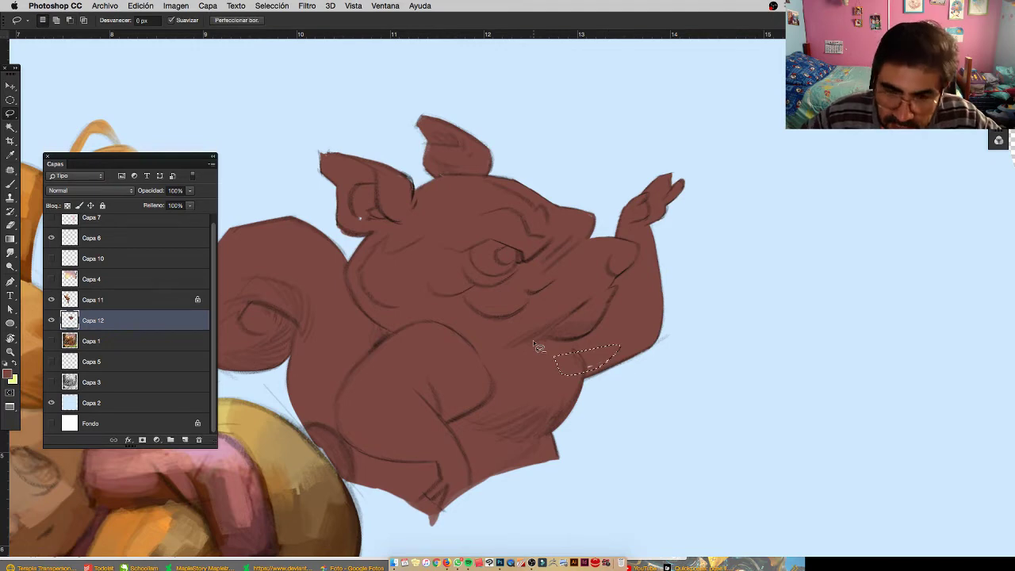
{"action": "key", "text": "super+d"}
Lasso the tiny unfilled spot in the near ear, fill it with the reddish-brown foreground color, and deselect
{"action": "key", "text": "z"}
{"action": "left_click", "coordinate": [15, 114]}
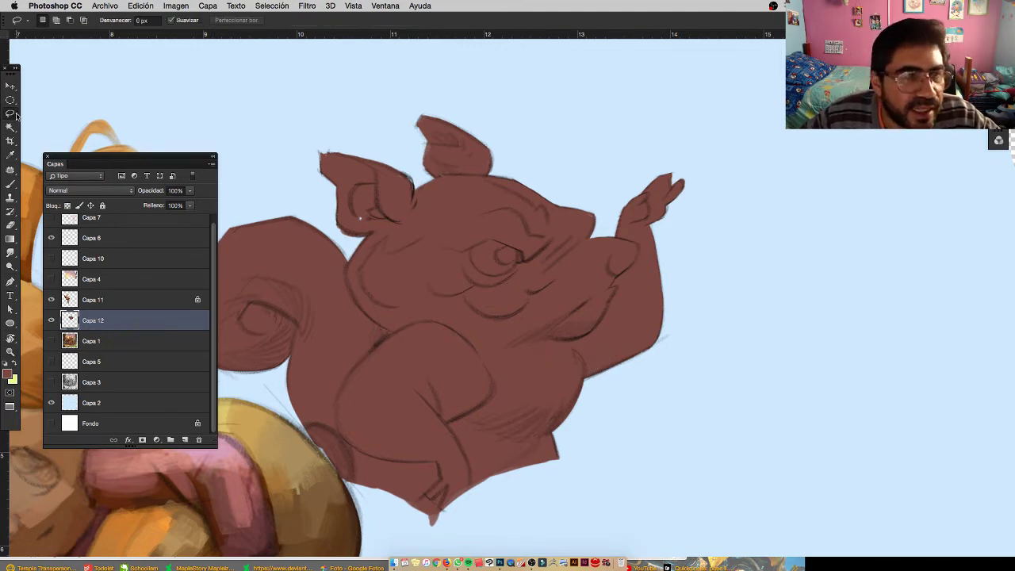
{"action": "left_click_drag", "start_coordinate": [351, 222], "coordinate": [355, 220]}
{"action": "key", "text": "alt+BackSpace"}
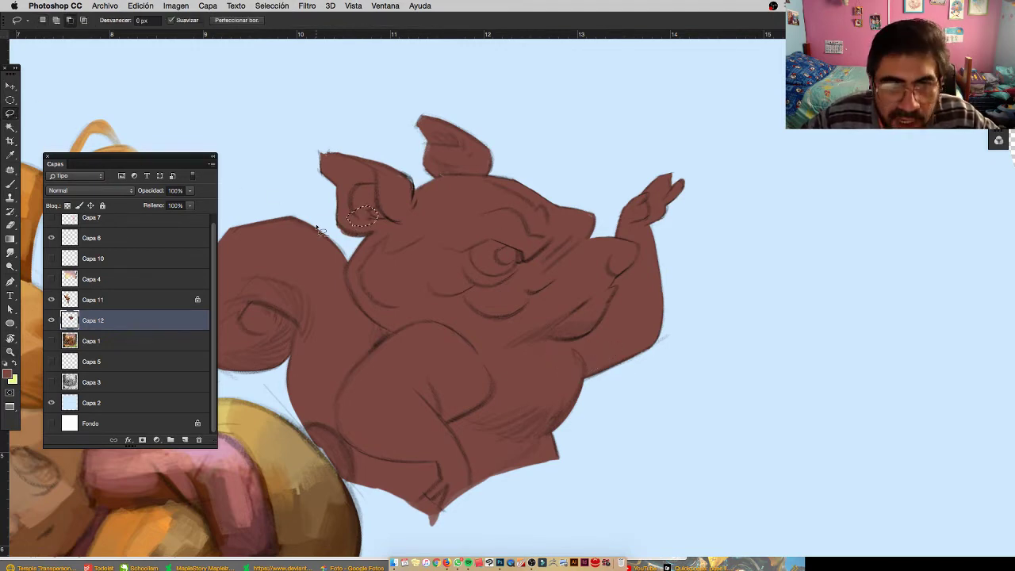
{"action": "key", "text": "super+d"}
Inspect the edges of the squirrel's head silhouette and return the canvas rotation to 0°
{"action": "key", "text": "r"}
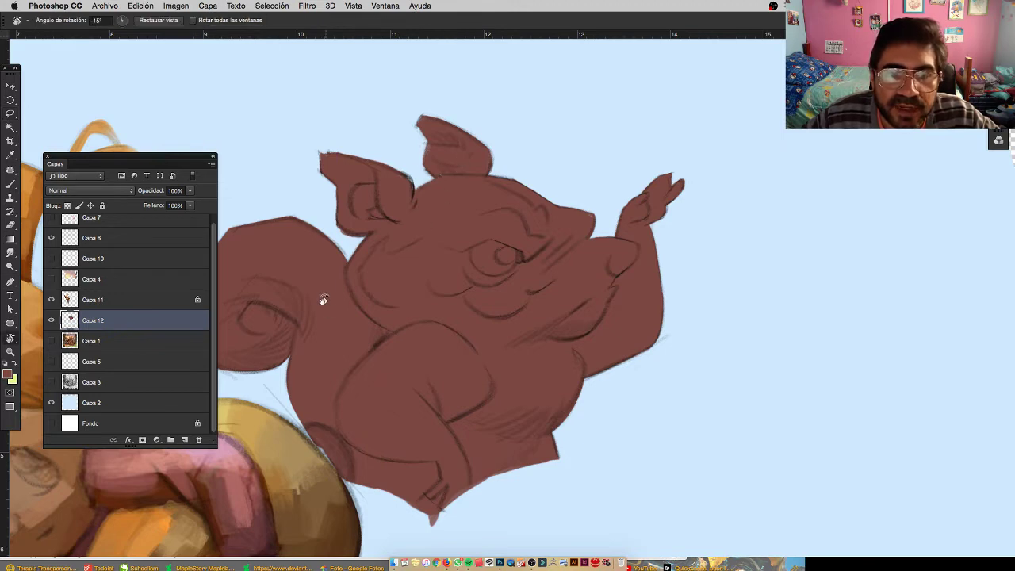
{"action": "left_click", "coordinate": [306, 274]}
{"action": "key", "text": "z"}
{"action": "left_click", "coordinate": [435, 176]}
{"action": "key", "text": "b"}
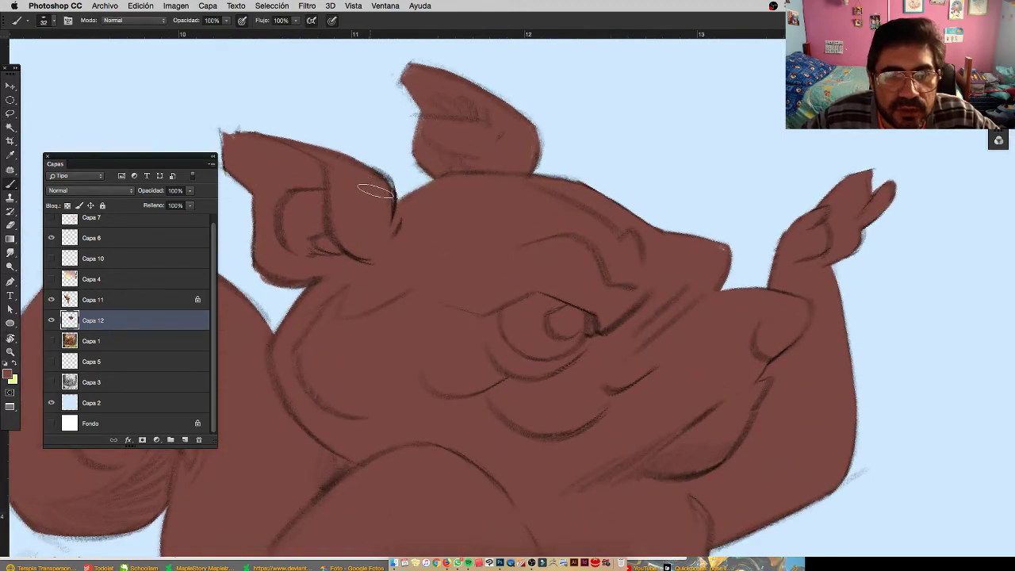
{"action": "key", "text": "z"}
{"action": "left_click_drag", "start_coordinate": [449, 236], "coordinate": [376, 252]}
{"action": "key", "text": "r"}
{"action": "left_click_drag", "start_coordinate": [313, 366], "coordinate": [313, 311]}
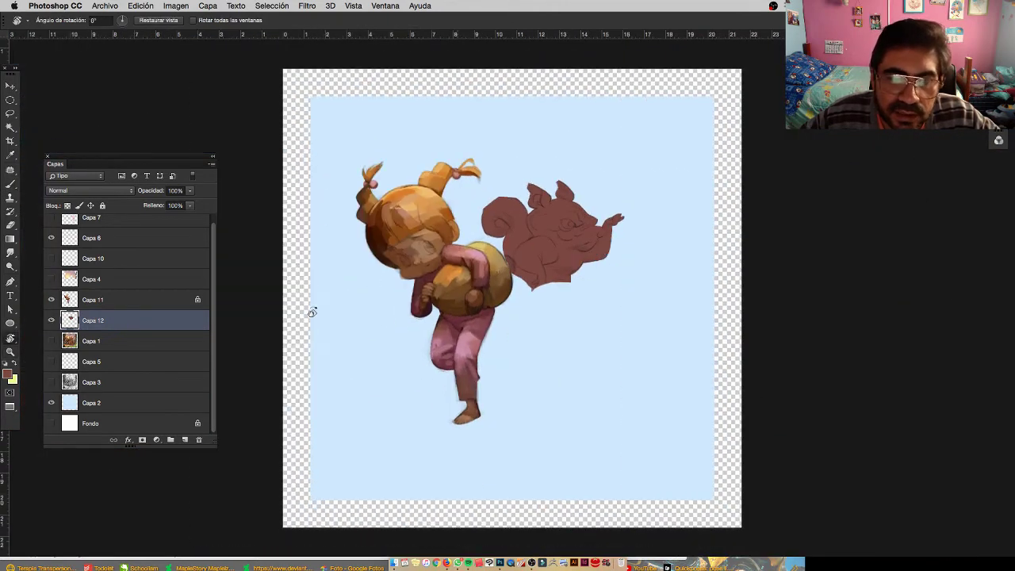
Toggle Capa 12 off and on to check the squirrel's silhouette against the sketch lines
{"action": "key", "text": "z"}
{"action": "left_click_drag", "start_coordinate": [542, 240], "coordinate": [503, 262]}
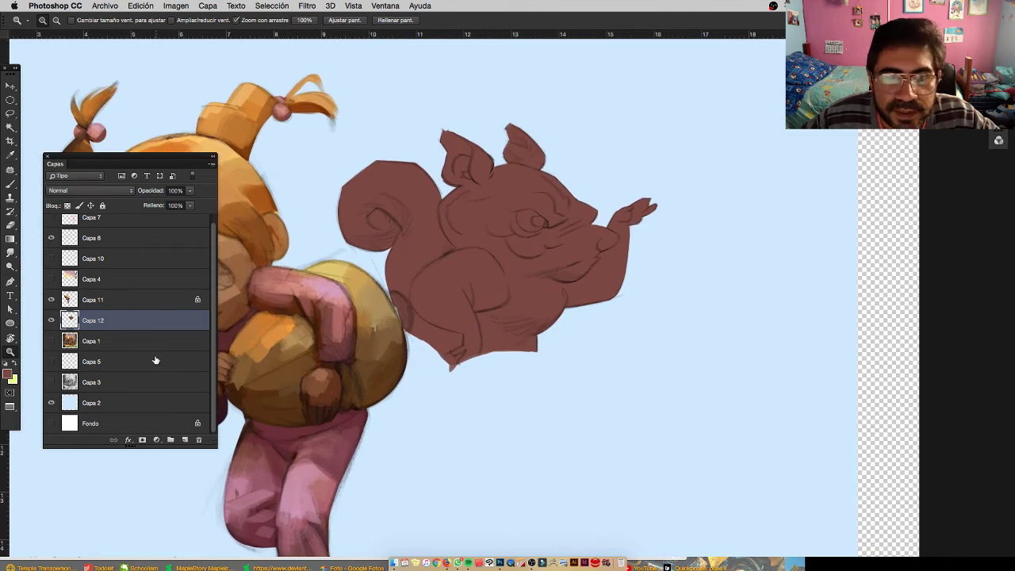
{"action": "left_click", "coordinate": [52, 321]}
{"action": "left_click", "coordinate": [52, 321]}
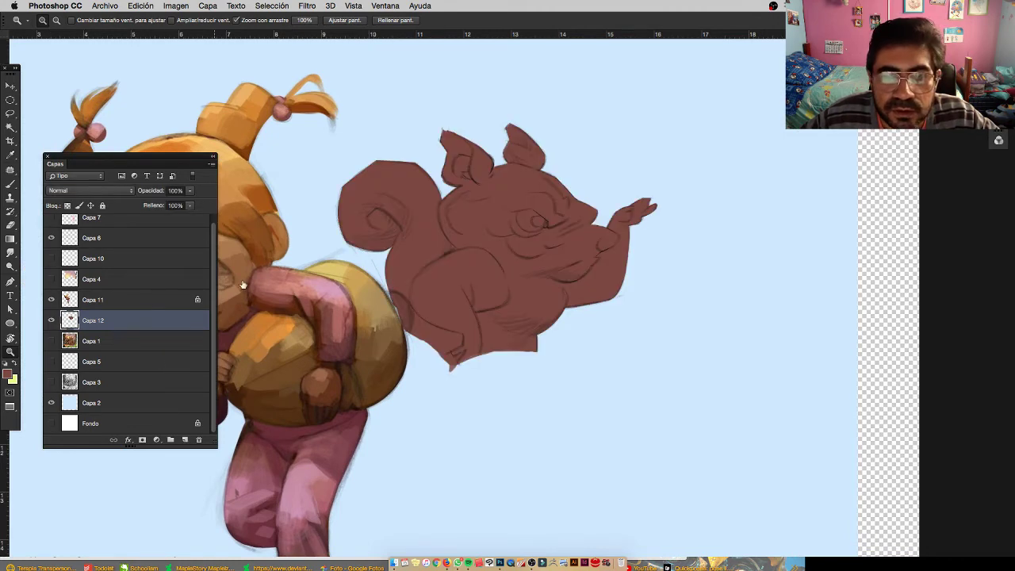
{"action": "left_click_drag", "start_coordinate": [417, 240], "coordinate": [438, 253]}
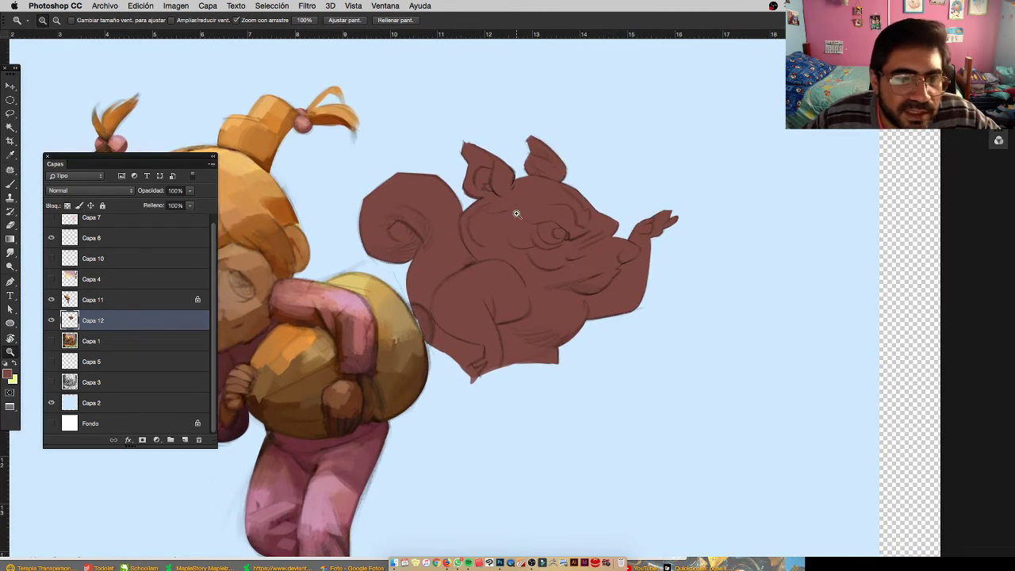
{"action": "key", "text": "super+minus"}
{"action": "left_click_drag", "start_coordinate": [499, 262], "coordinate": [497, 264]}
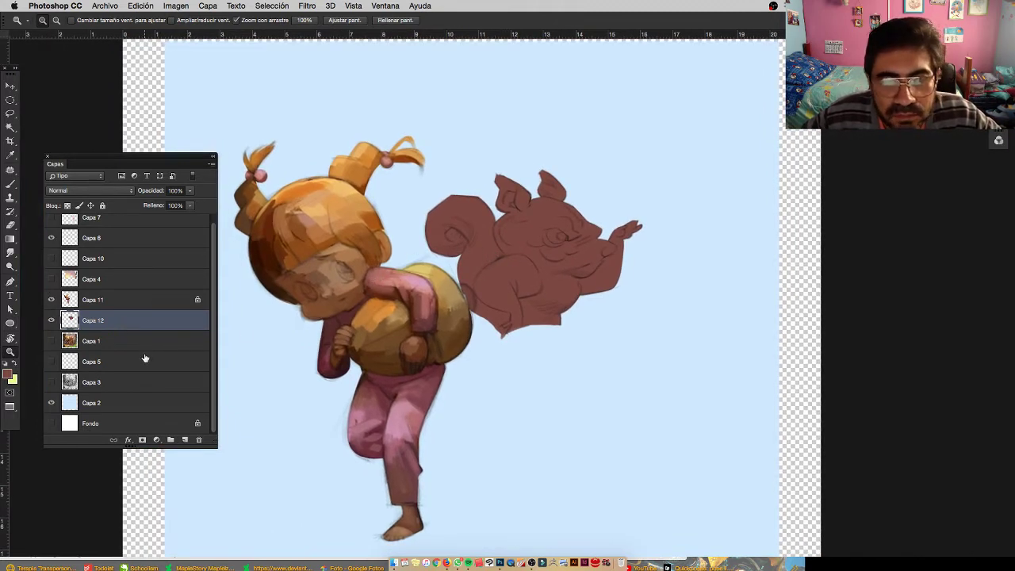
Show Capa 1 and toggle Capa 12 off and on to compare the silhouette with the painted squirrel
{"action": "left_click", "coordinate": [52, 341]}
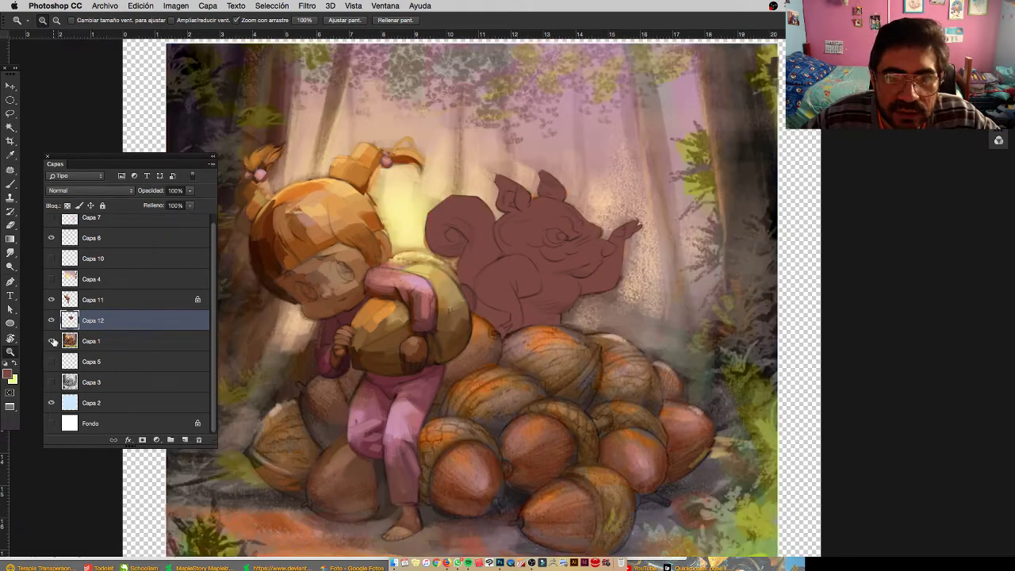
{"action": "left_click", "coordinate": [52, 321]}
{"action": "left_click", "coordinate": [52, 320]}
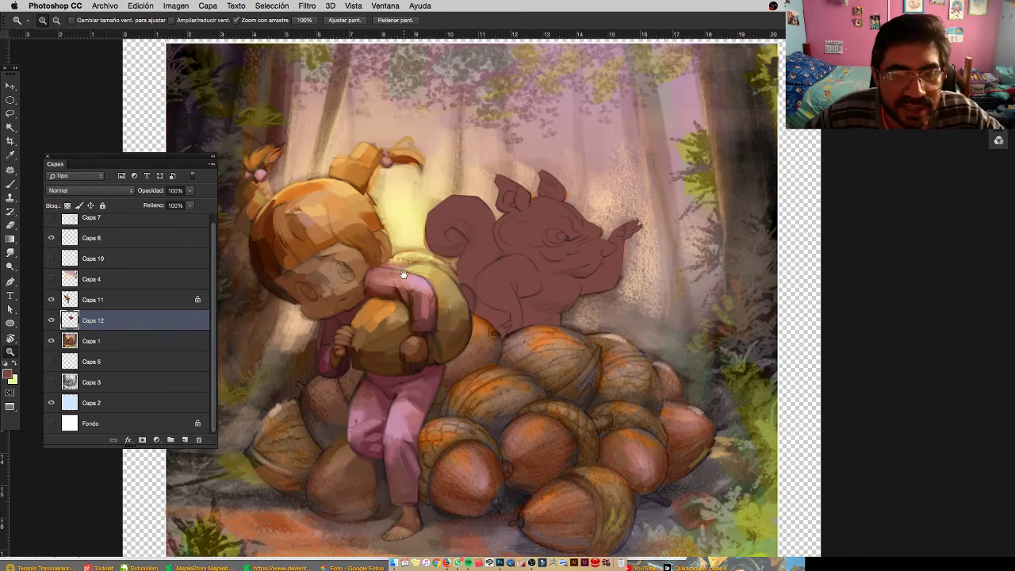
{"action": "left_click_drag", "start_coordinate": [404, 275], "coordinate": [410, 283]}
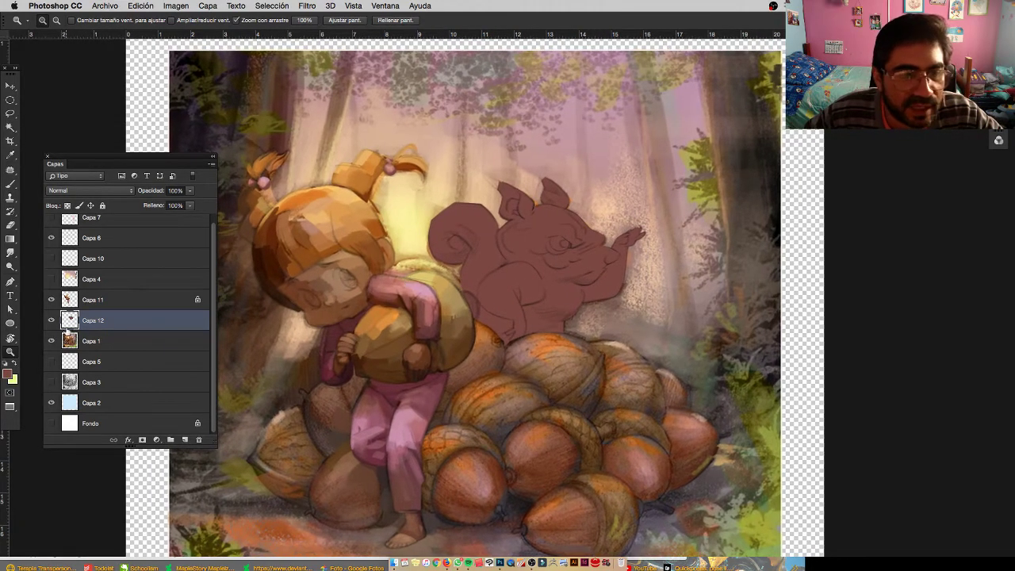
{"action": "left_click", "coordinate": [68, 320], "text": "ctrl"}
{"action": "left_click", "coordinate": [51, 321]}
{"action": "left_click", "coordinate": [101, 341]}
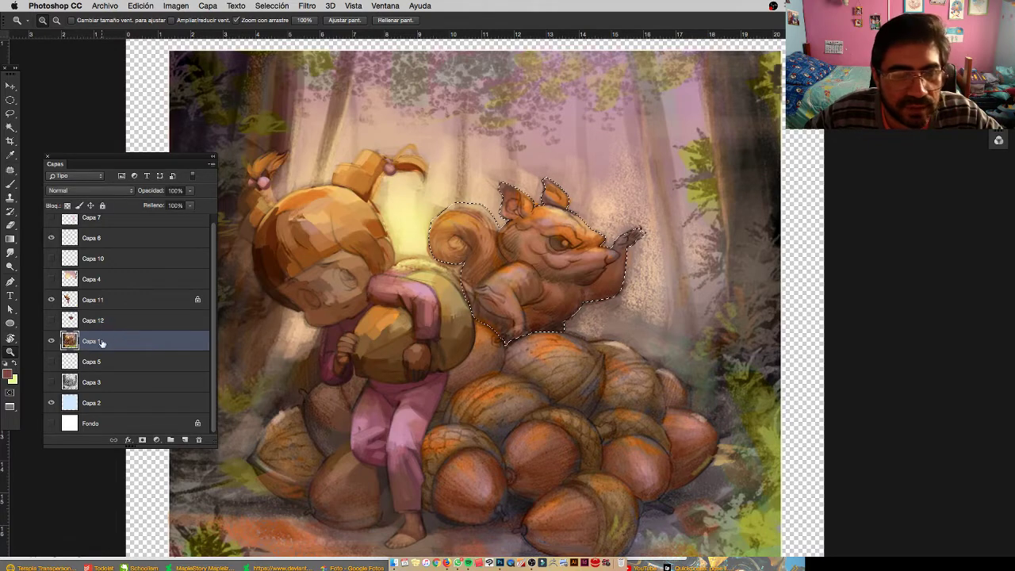
{"action": "left_click", "coordinate": [51, 321]}
{"action": "left_click", "coordinate": [81, 327]}
{"action": "key", "text": "ctrl+d"}
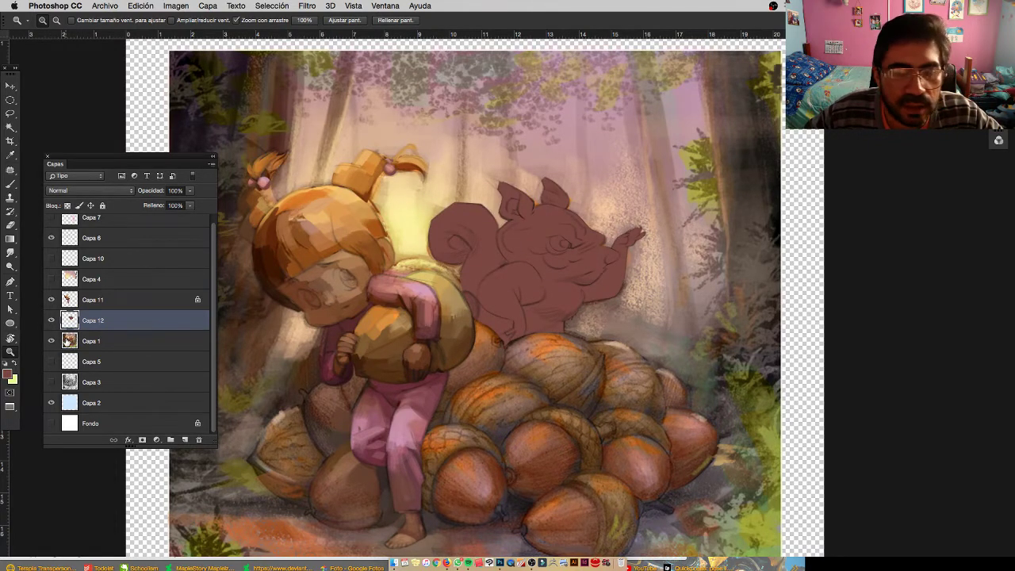
{"action": "left_click", "coordinate": [51, 321], "text": "alt"}
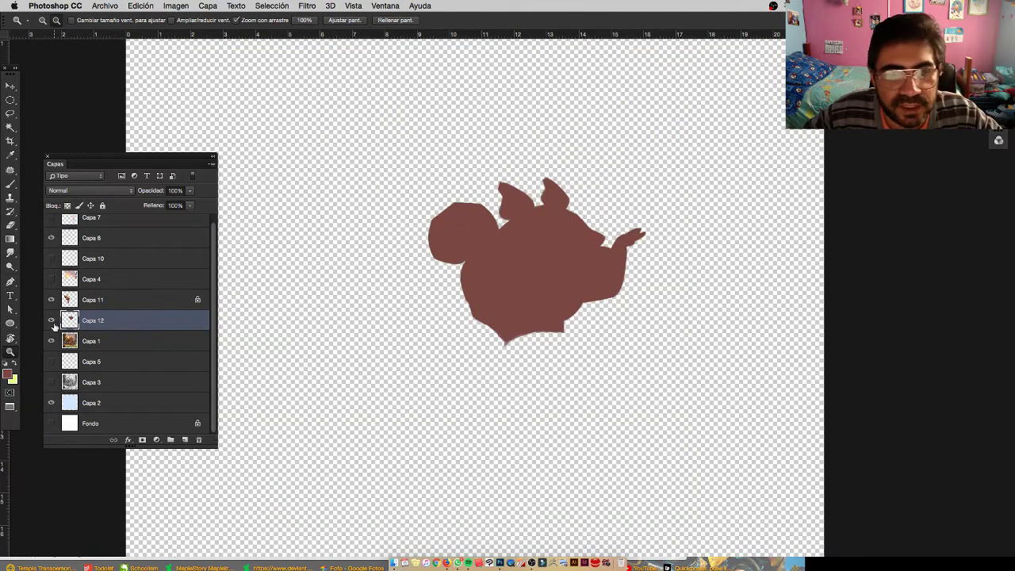
{"action": "left_click", "coordinate": [51, 321], "text": "alt"}
Load Capa 12's silhouette as a selection, duplicate Capa 1, isolate the copy and mask it with that selection
{"action": "left_click", "coordinate": [68, 320], "text": "ctrl"}
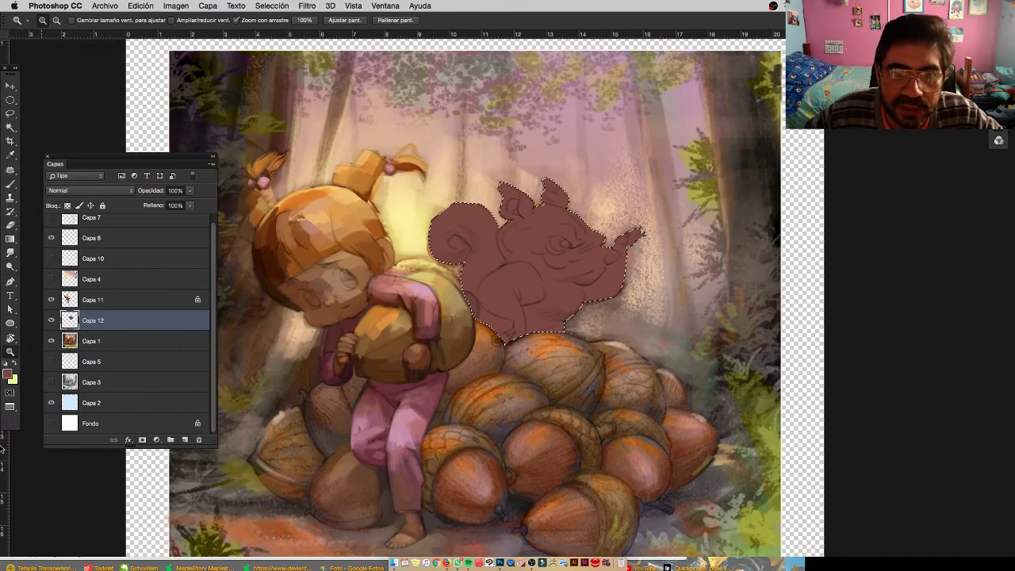
{"action": "left_click", "coordinate": [161, 339]}
{"action": "left_click_drag", "start_coordinate": [162, 339], "coordinate": [184, 439]}
{"action": "left_click", "coordinate": [51, 321], "text": "alt"}
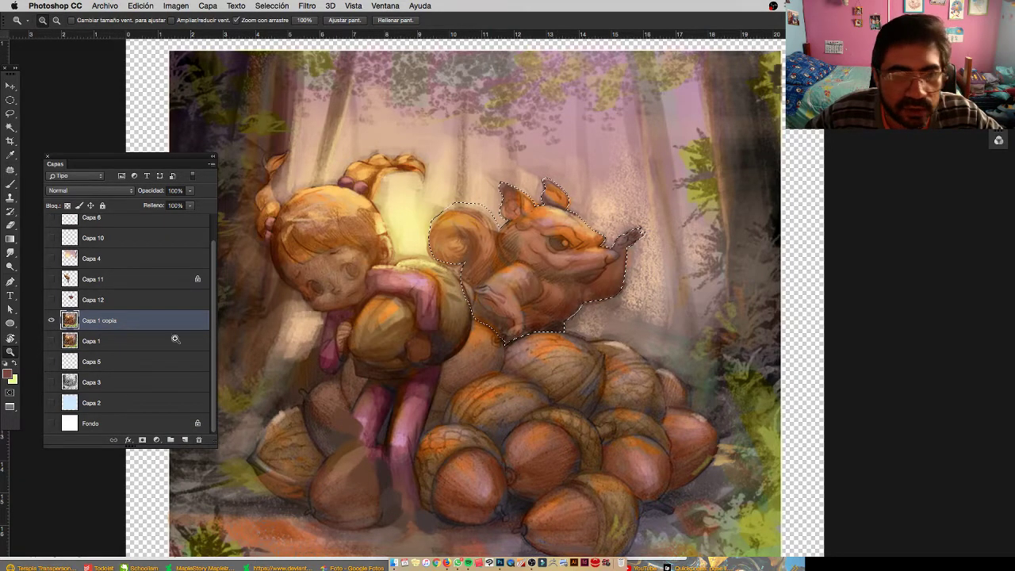
{"action": "left_click", "coordinate": [142, 440]}
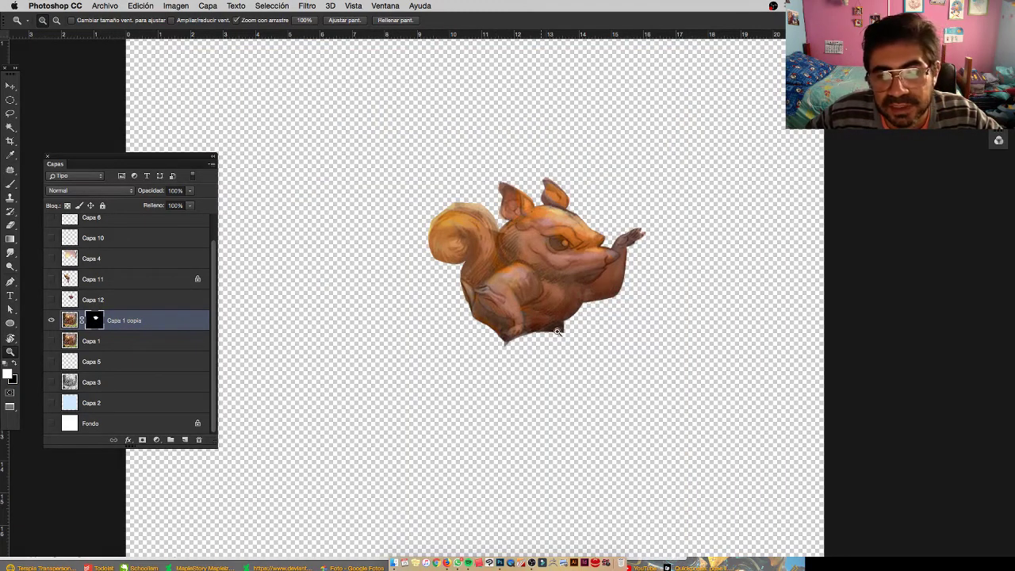
Apply the layer mask of Capa 1 copia permanently and toggle the layer's visibility to check the squirrel cutout
{"action": "left_click_drag", "start_coordinate": [101, 321], "coordinate": [200, 442]}
{"action": "key", "text": "Return"}
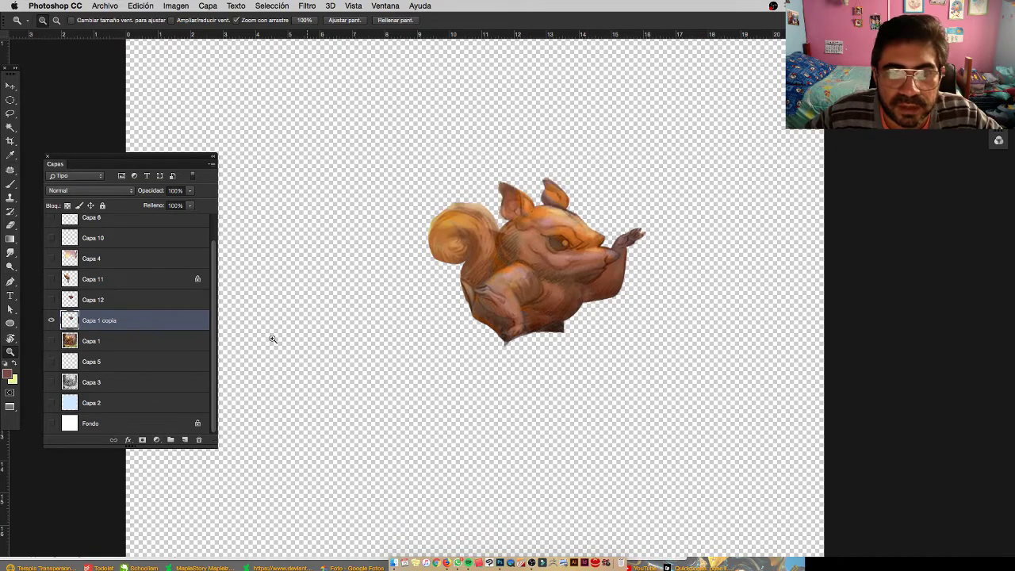
{"action": "left_click", "coordinate": [51, 320]}
{"action": "left_click", "coordinate": [51, 321]}
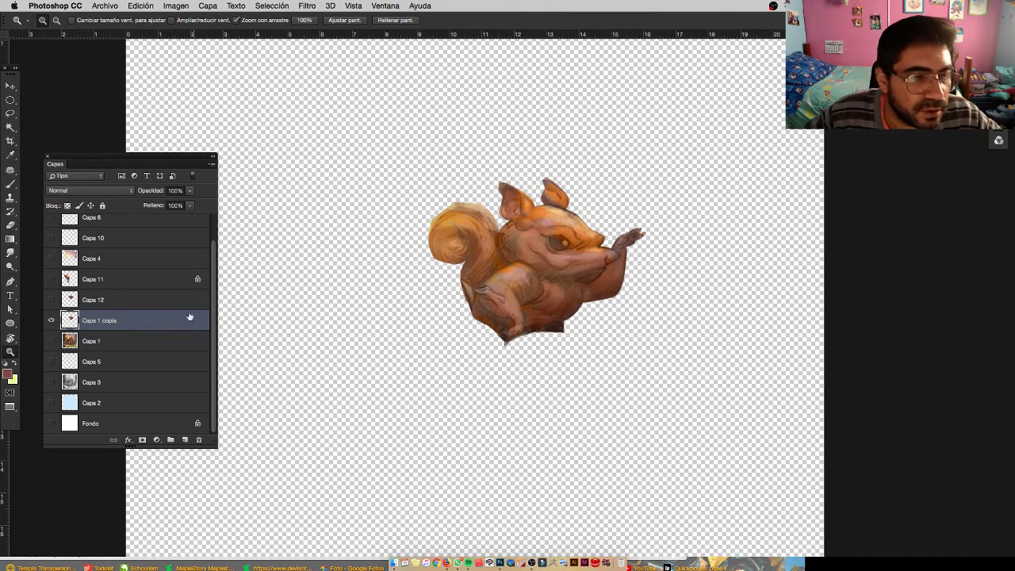
Show Capa 1, Capa 6 and Capa 11 again and briefly isolate Capa 1 copia to check the squirrel cutout
{"action": "left_click", "coordinate": [52, 341]}
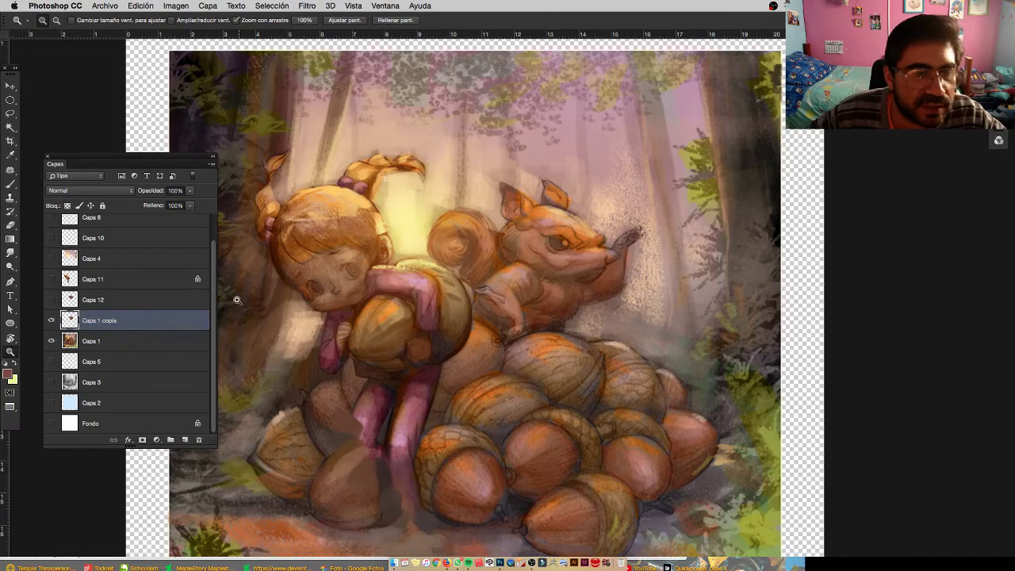
{"action": "scroll", "coordinate": [216, 287], "scroll_direction": "up", "scroll_amount": 1}
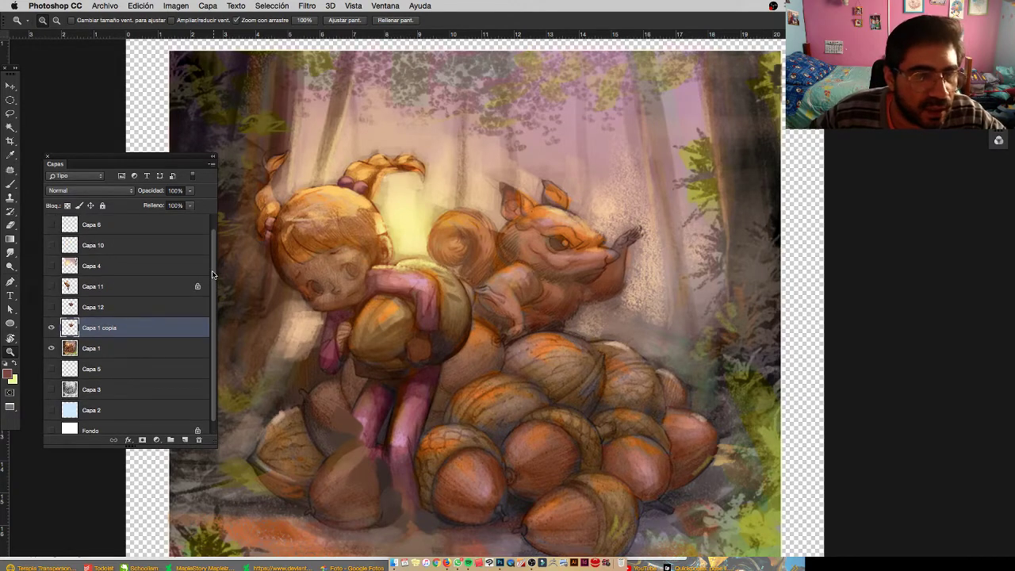
{"action": "left_click", "coordinate": [51, 226]}
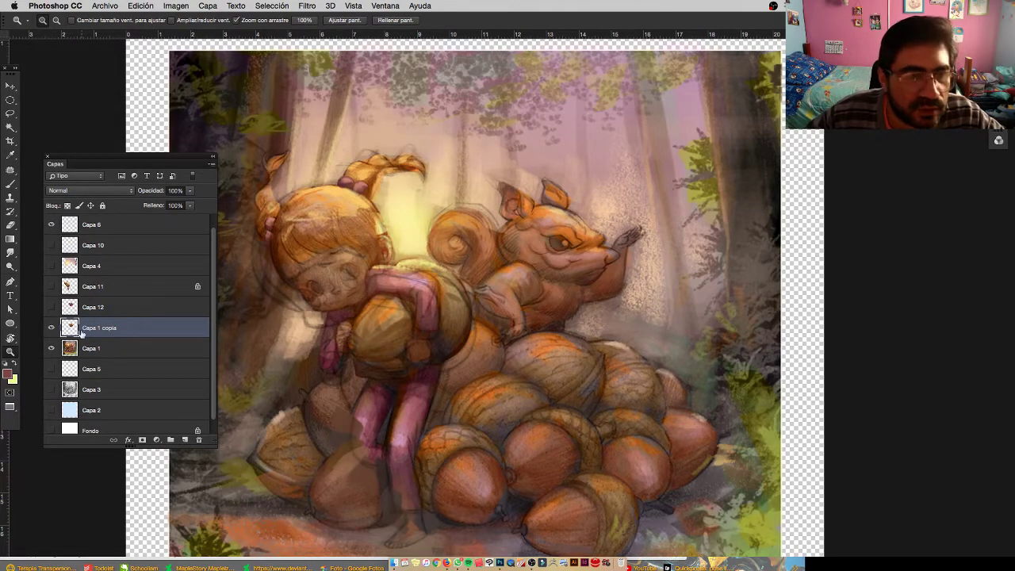
{"action": "left_click", "coordinate": [51, 287]}
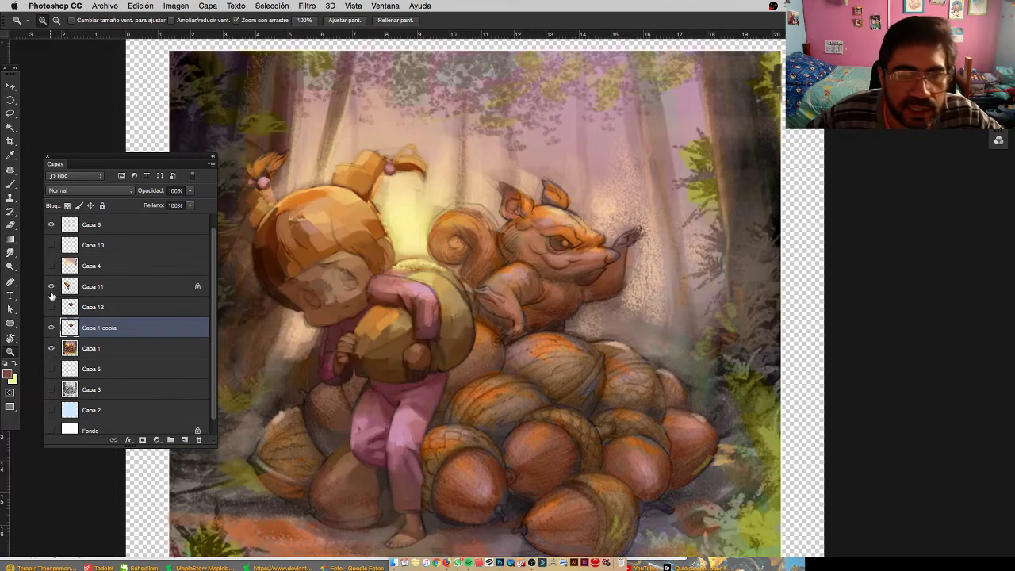
{"action": "left_click", "coordinate": [51, 327], "text": "alt"}
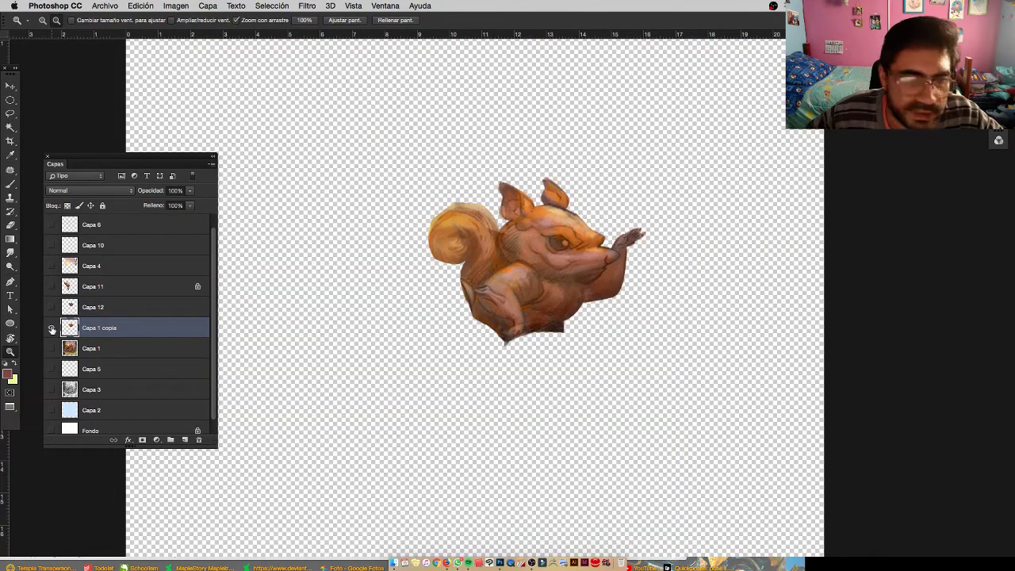
{"action": "left_click", "coordinate": [51, 327], "text": "alt"}
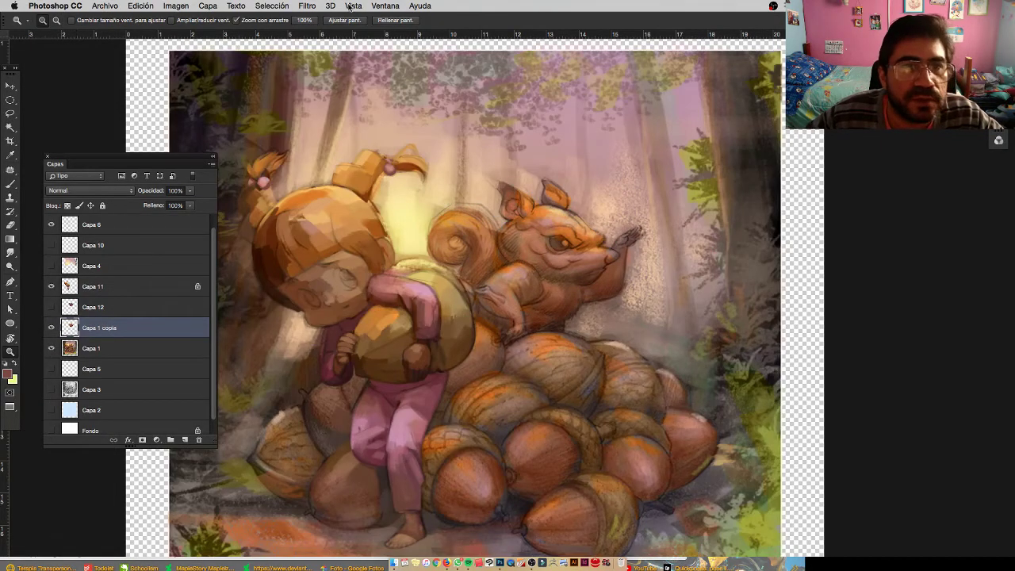
Step back in the history to the state where the layer mask was added but not yet applied
{"action": "left_click", "coordinate": [308, 7]}
{"action": "mouse_move", "coordinate": [377, 197]}
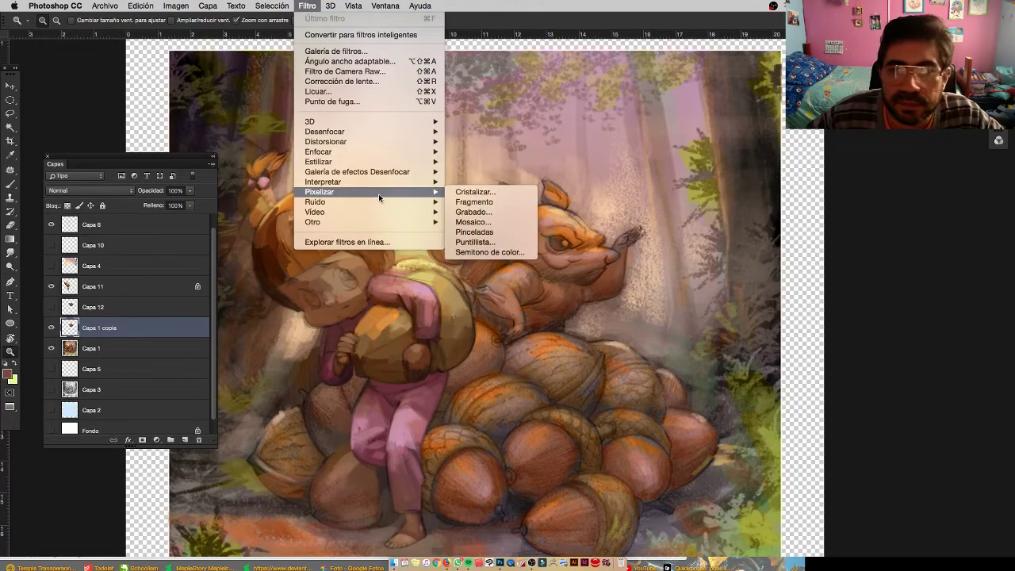
{"action": "left_click", "coordinate": [998, 104]}
{"action": "left_click", "coordinate": [998, 104]}
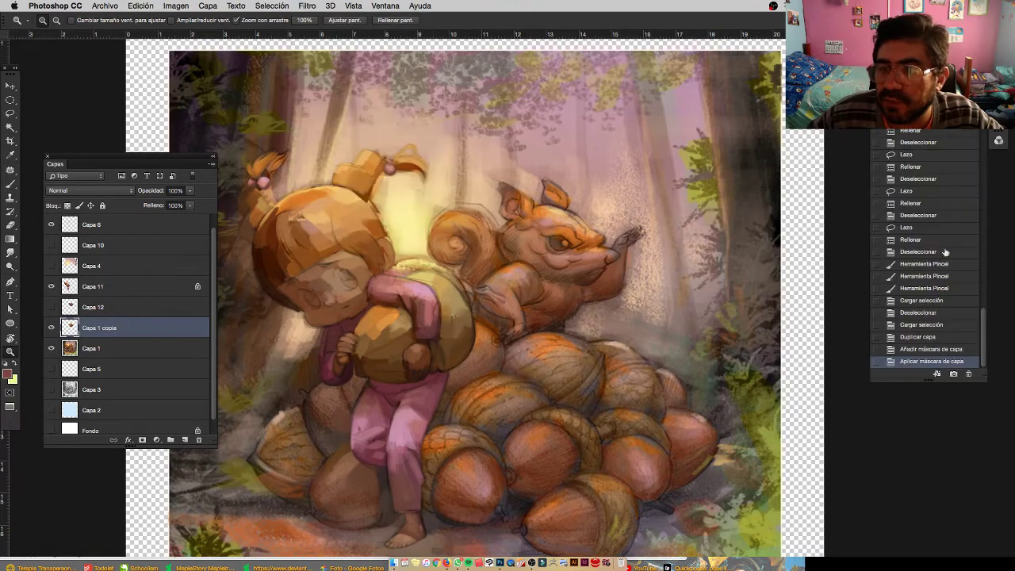
{"action": "left_click", "coordinate": [930, 351]}
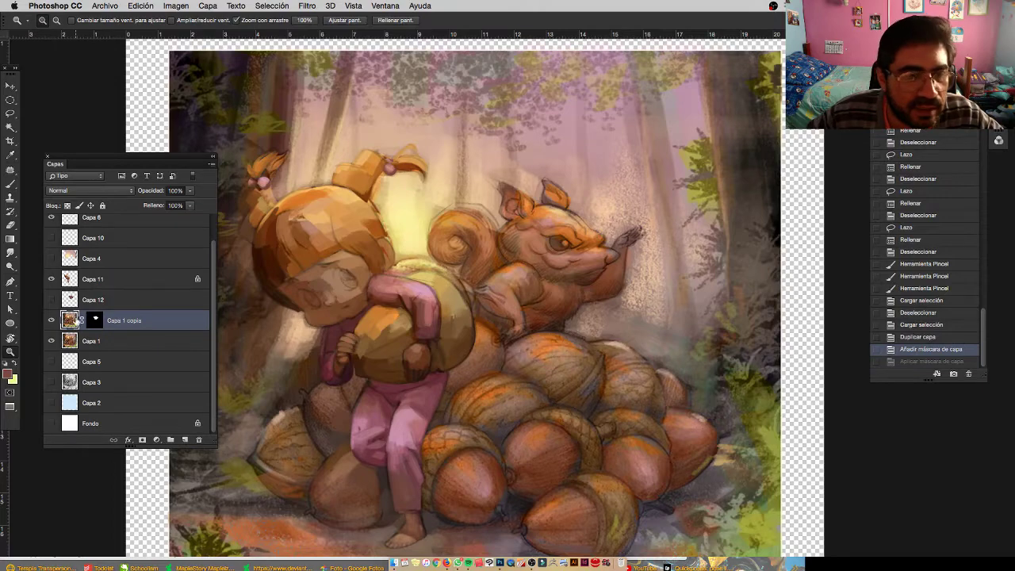
Smooth the painted squirrel on Capa 1 copia with the Median noise filter at a radius of 12 pixels
{"action": "left_click", "coordinate": [353, 6]}
{"action": "mouse_move", "coordinate": [307, 6]}
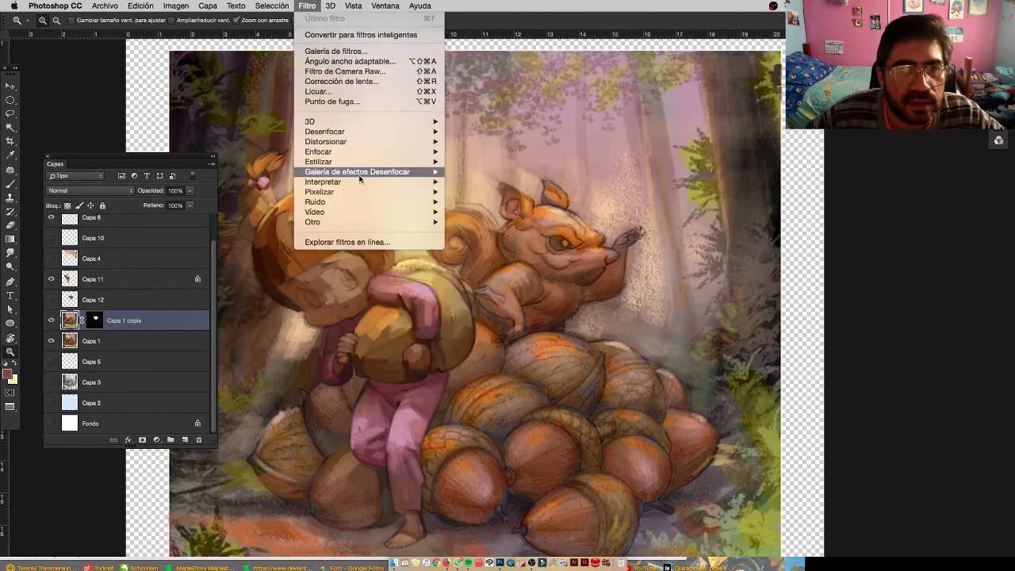
{"action": "mouse_move", "coordinate": [367, 213]}
{"action": "mouse_move", "coordinate": [408, 203]}
{"action": "left_click", "coordinate": [473, 224]}
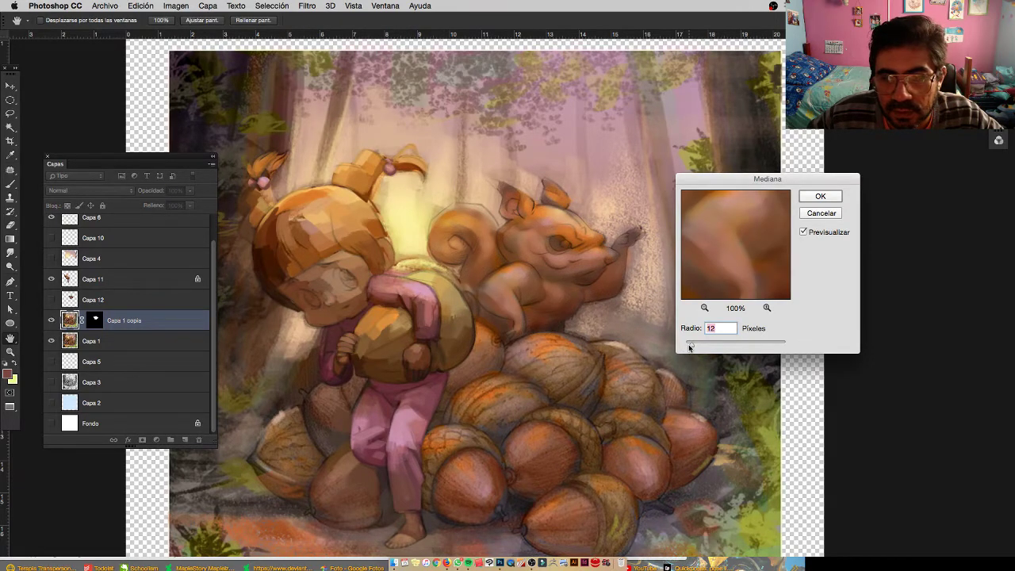
{"action": "left_click", "coordinate": [809, 200]}
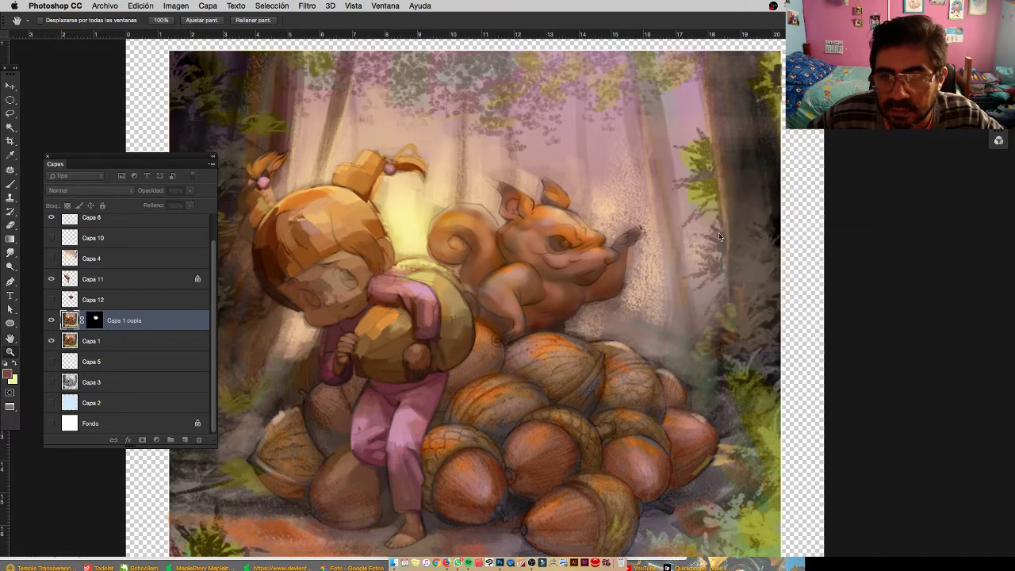
Toggle and isolate Capa 1 copia to check the smoothed squirrel, and restore the other layers
{"action": "key", "text": "z"}
{"action": "left_click", "coordinate": [51, 320]}
{"action": "left_click", "coordinate": [52, 321], "text": "alt"}
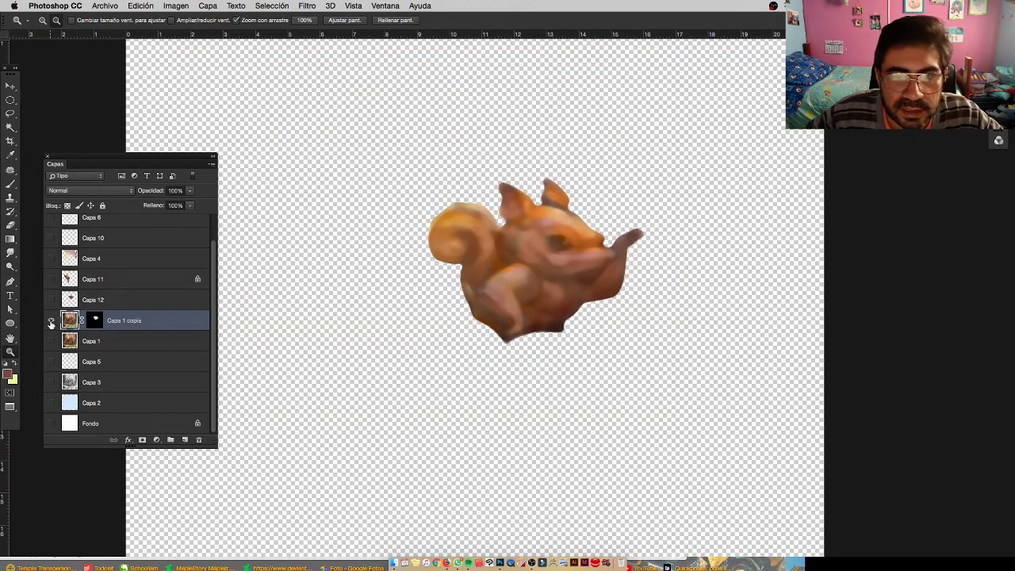
{"action": "left_click", "coordinate": [51, 322], "text": "alt"}
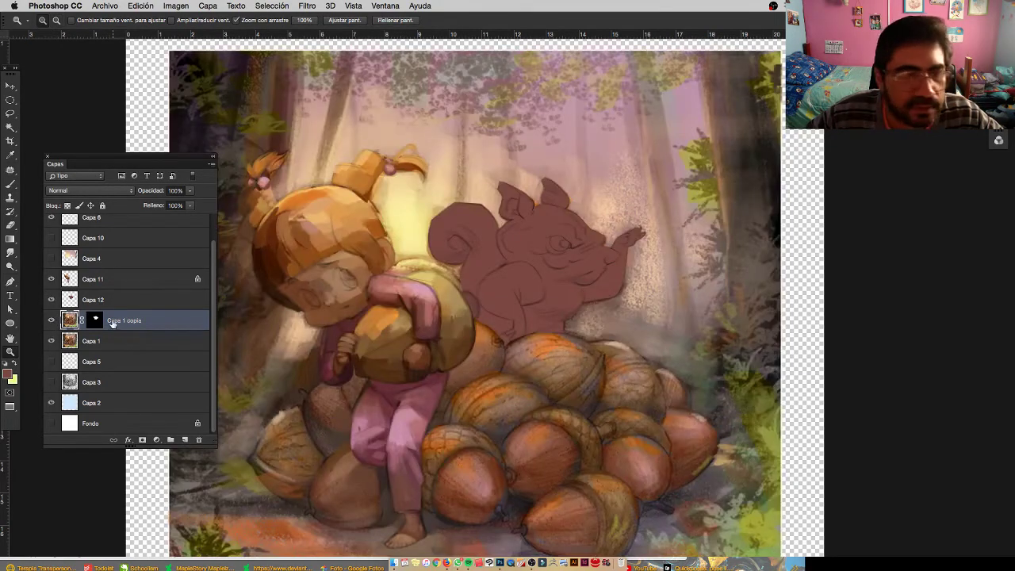
Compare the flat silhouette with the smoothed squirrel and delete the Capa 12 layer
{"action": "left_click", "coordinate": [53, 302]}
{"action": "left_click", "coordinate": [53, 303]}
{"action": "left_click", "coordinate": [65, 302]}
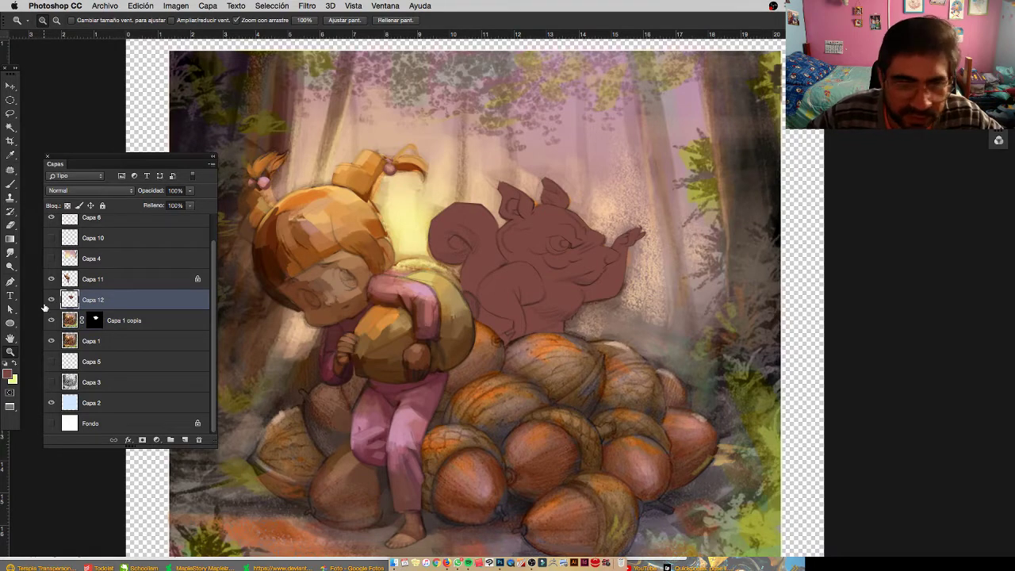
{"action": "key", "text": "Delete"}
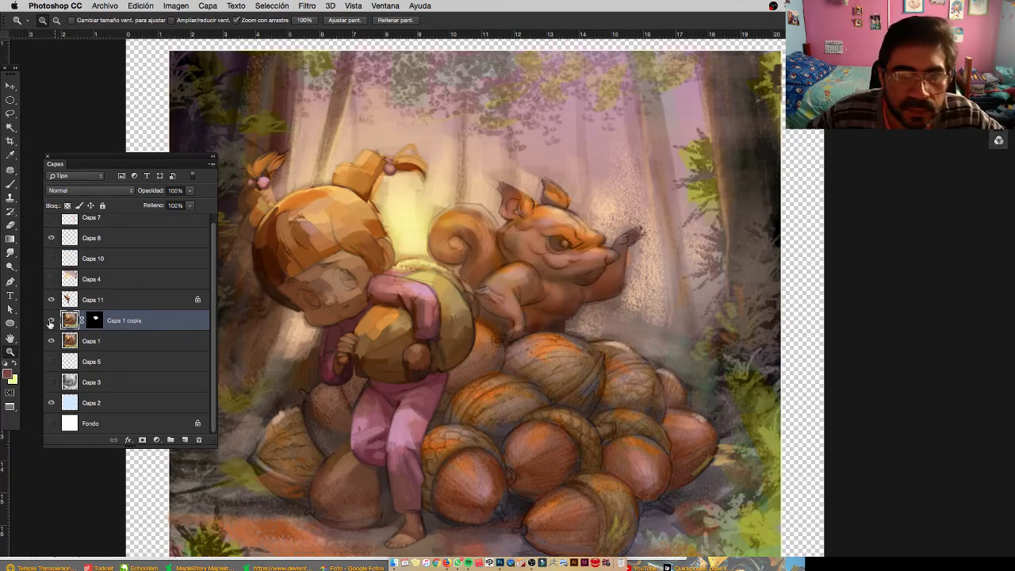
Apply the layer mask of Capa 1 copia and lock the layer's transparent pixels
{"action": "left_click_drag", "start_coordinate": [99, 321], "coordinate": [199, 439]}
{"action": "left_click", "coordinate": [580, 201]}
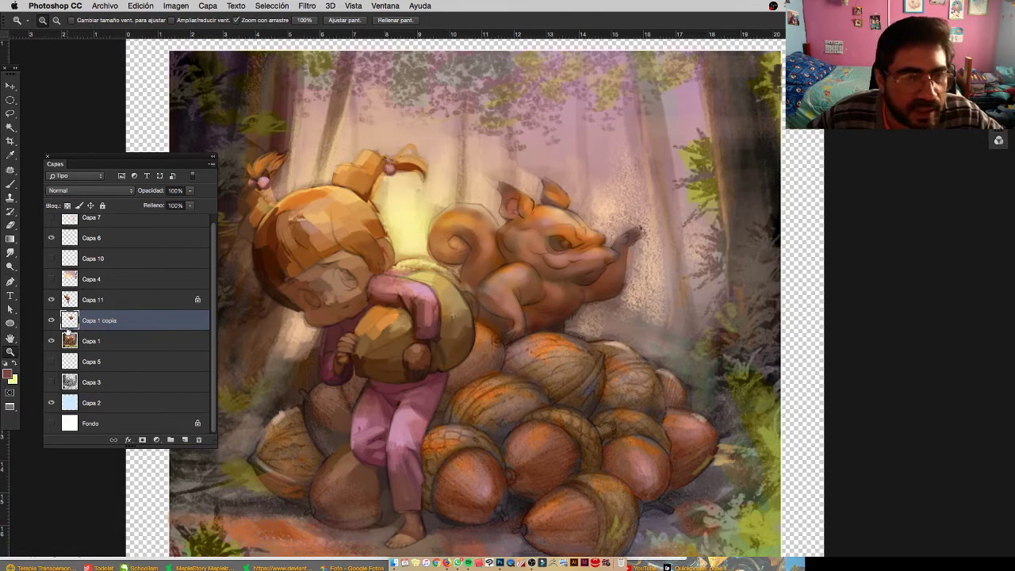
{"action": "left_click_drag", "start_coordinate": [530, 258], "coordinate": [435, 303]}
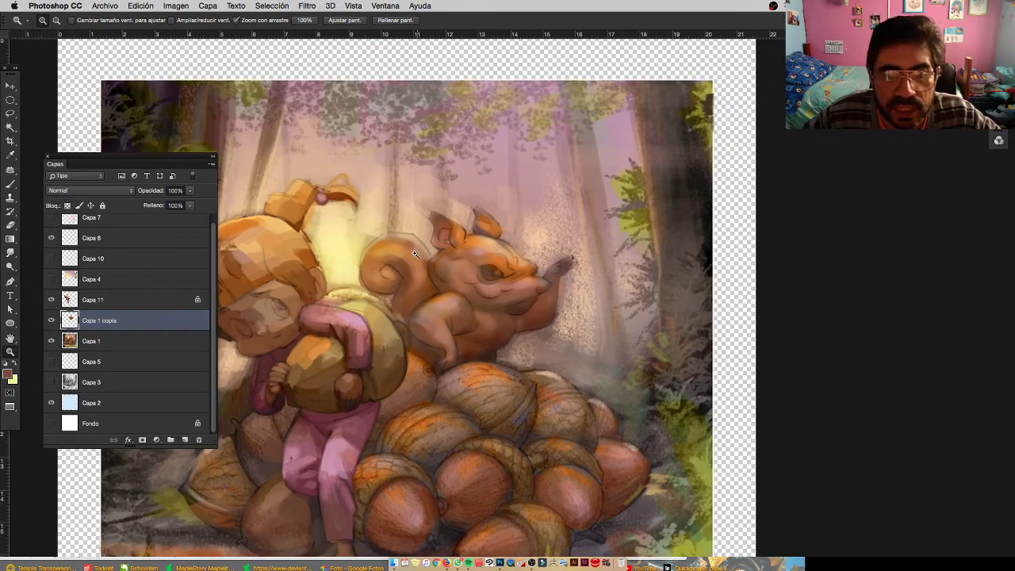
{"action": "left_click_drag", "start_coordinate": [414, 253], "coordinate": [446, 255]}
{"action": "left_click", "coordinate": [68, 205]}
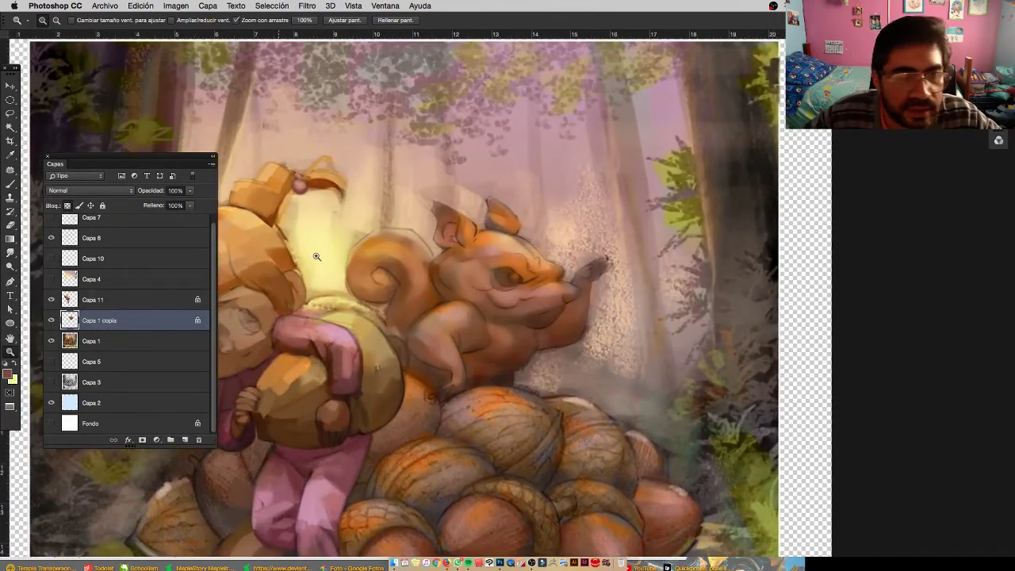
Choose the thin flat 50 px brush and paint a light pink patch on the squirrel's forehead
{"action": "left_click", "coordinate": [511, 259]}
{"action": "key", "text": "b"}
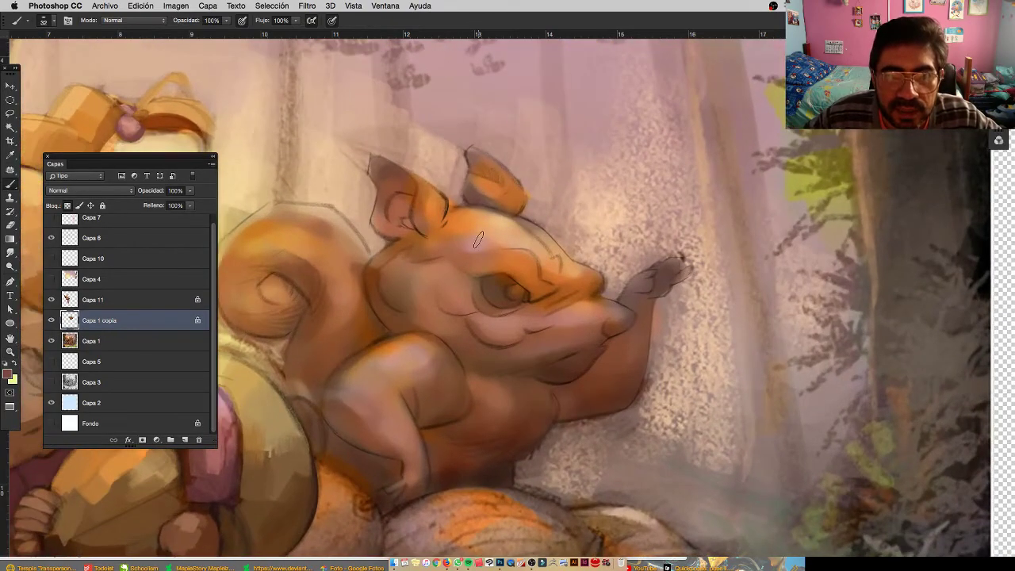
{"action": "left_click", "coordinate": [52, 20]}
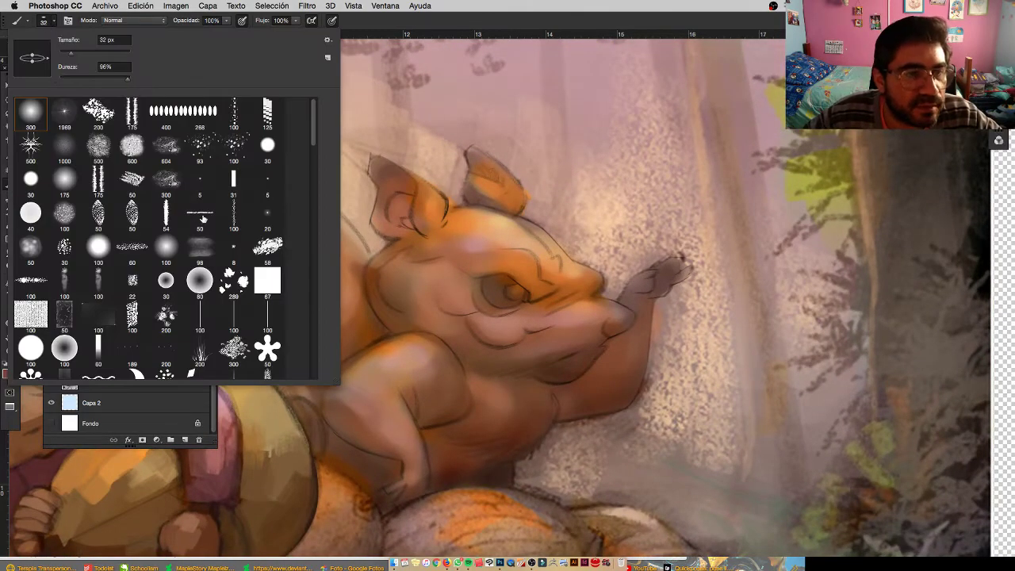
{"action": "left_click", "coordinate": [201, 215]}
{"action": "left_click", "coordinate": [441, 241]}
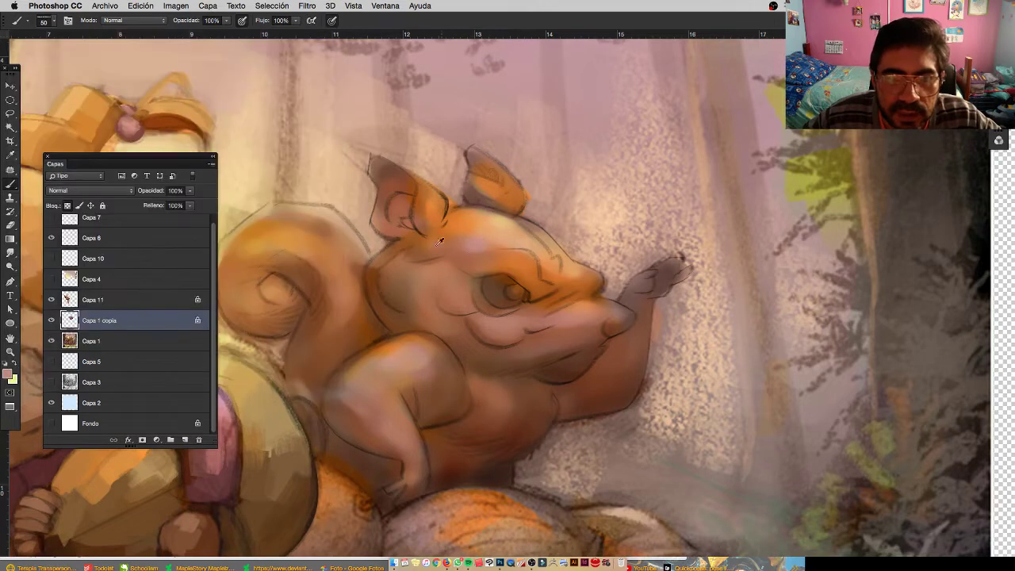
{"action": "left_click_drag", "start_coordinate": [463, 243], "coordinate": [476, 249]}
Paint around the squirrel's brow, the inner corner and the underside of its eye with sampled orange and brown, using a 30 px brush
{"action": "left_click", "coordinate": [502, 258], "text": "alt"}
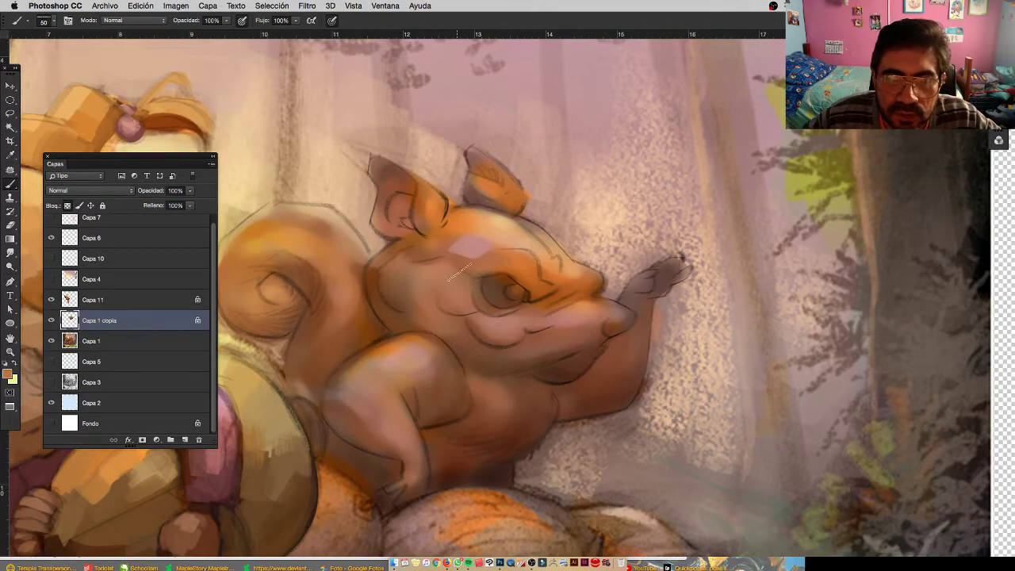
{"action": "left_click_drag", "start_coordinate": [474, 275], "coordinate": [465, 283]}
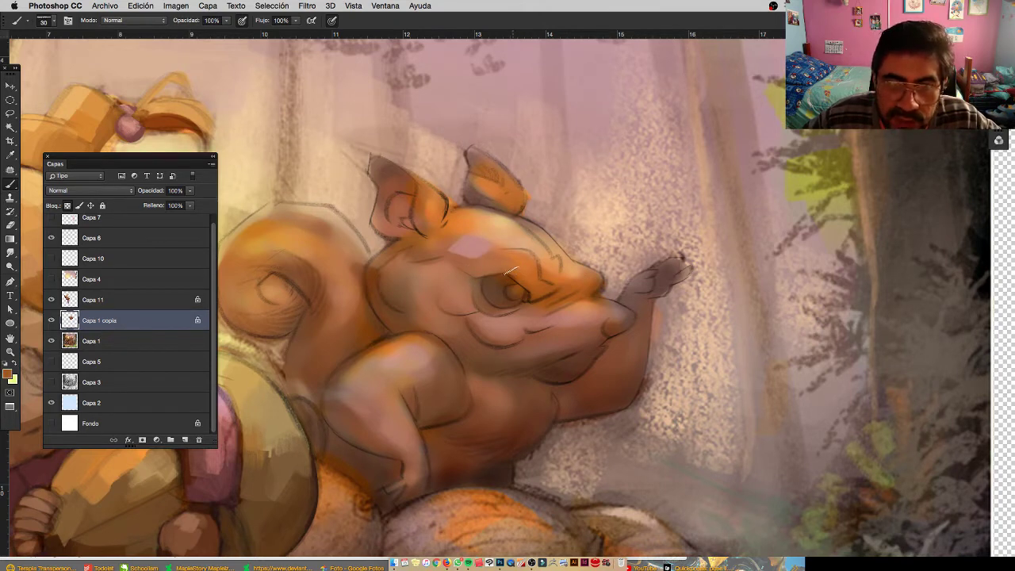
{"action": "left_click", "coordinate": [503, 269], "text": "alt"}
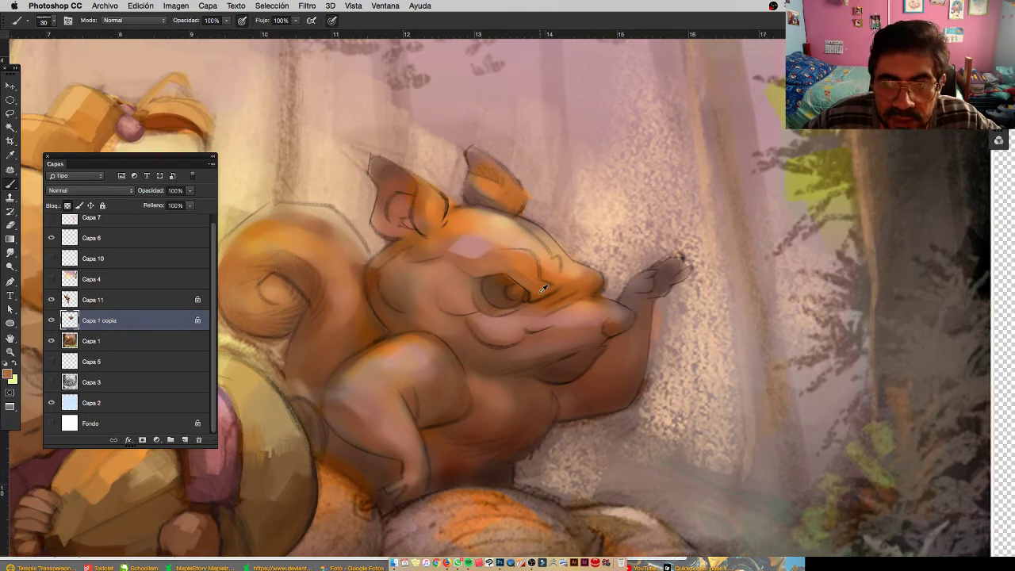
{"action": "left_click", "coordinate": [542, 290], "text": "alt"}
{"action": "left_click_drag", "start_coordinate": [545, 292], "coordinate": [561, 286]}
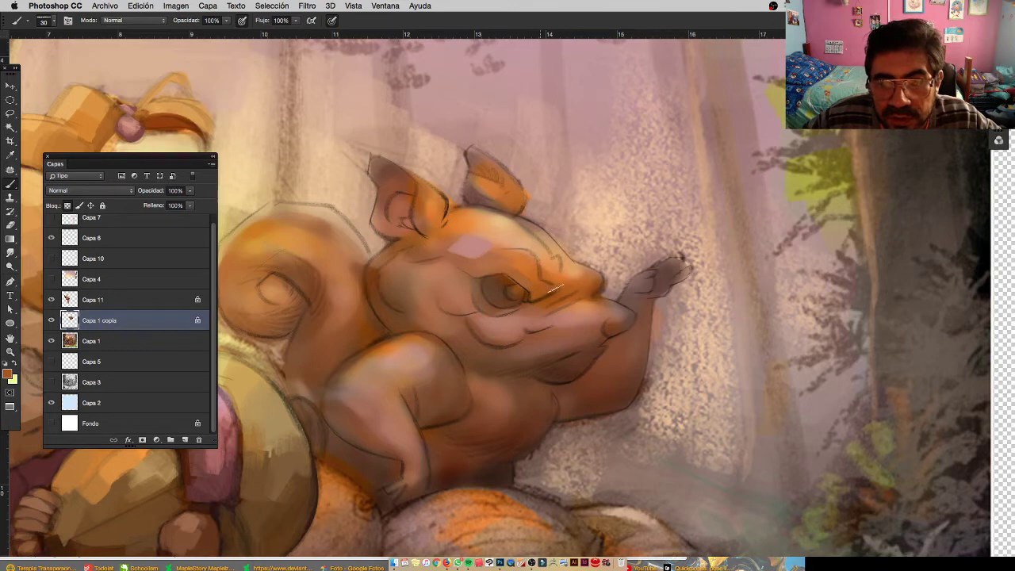
{"action": "left_click_drag", "start_coordinate": [501, 314], "coordinate": [515, 312]}
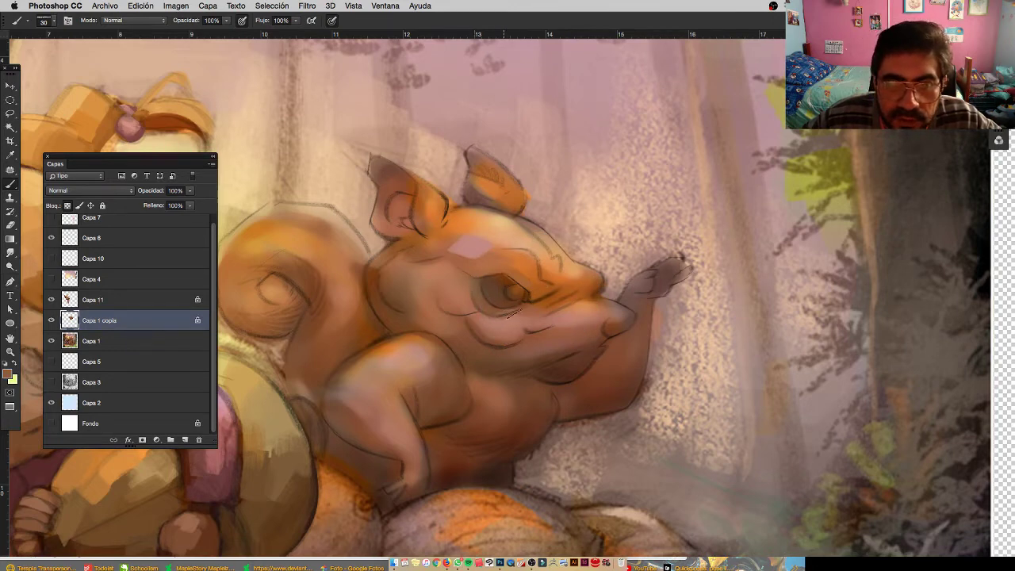
Shade the fold of the squirrel's cheek behind the eye with brown sampled from the face
{"action": "left_click", "coordinate": [424, 287], "text": "alt"}
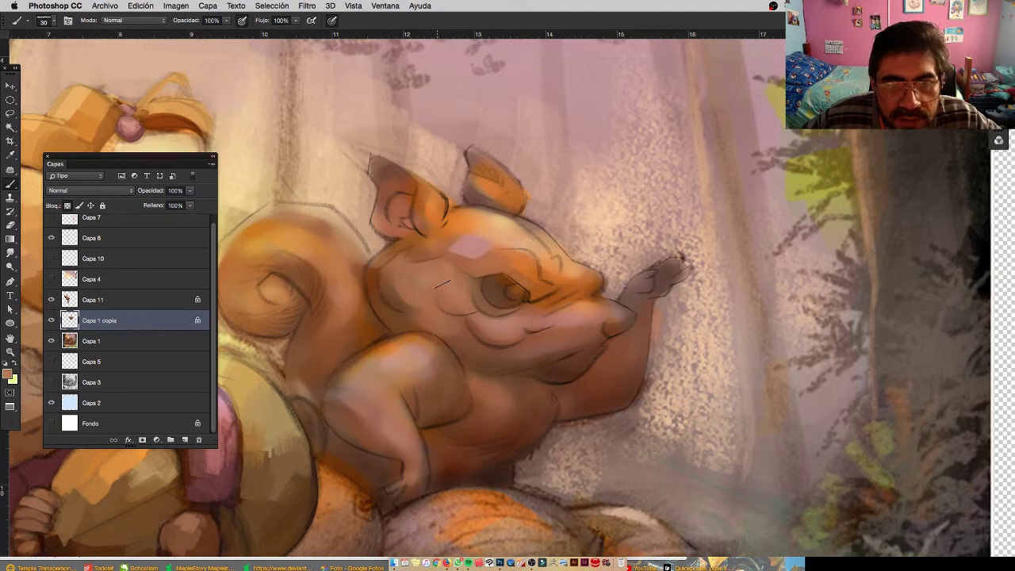
{"action": "left_click", "coordinate": [471, 327], "text": "alt"}
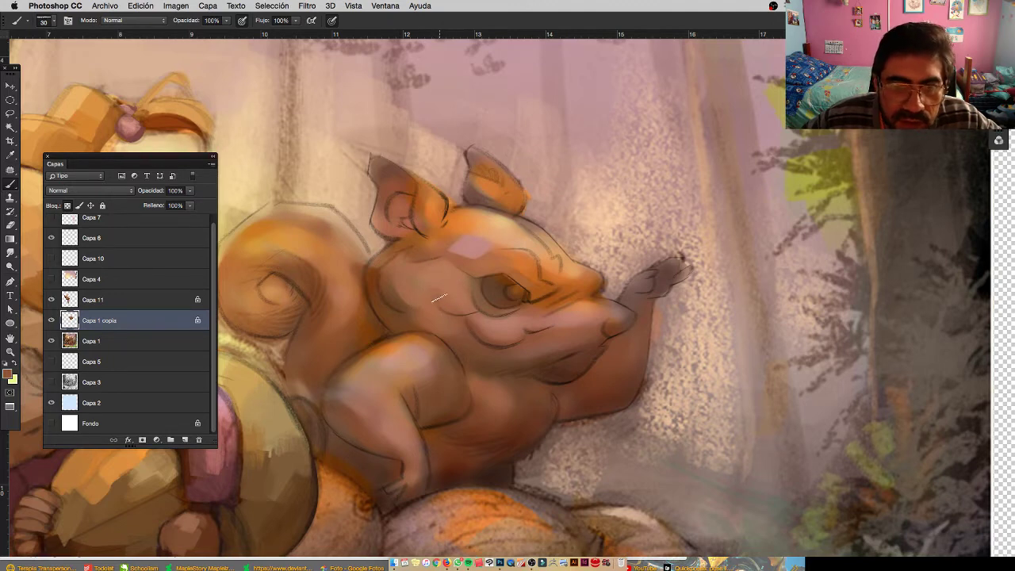
{"action": "mouse_move", "coordinate": [462, 312]}
{"action": "left_mouse_down"}
{"action": "mouse_move", "coordinate": [439, 302]}
{"action": "mouse_move", "coordinate": [463, 299]}
{"action": "mouse_move", "coordinate": [470, 311]}
{"action": "left_mouse_up"}
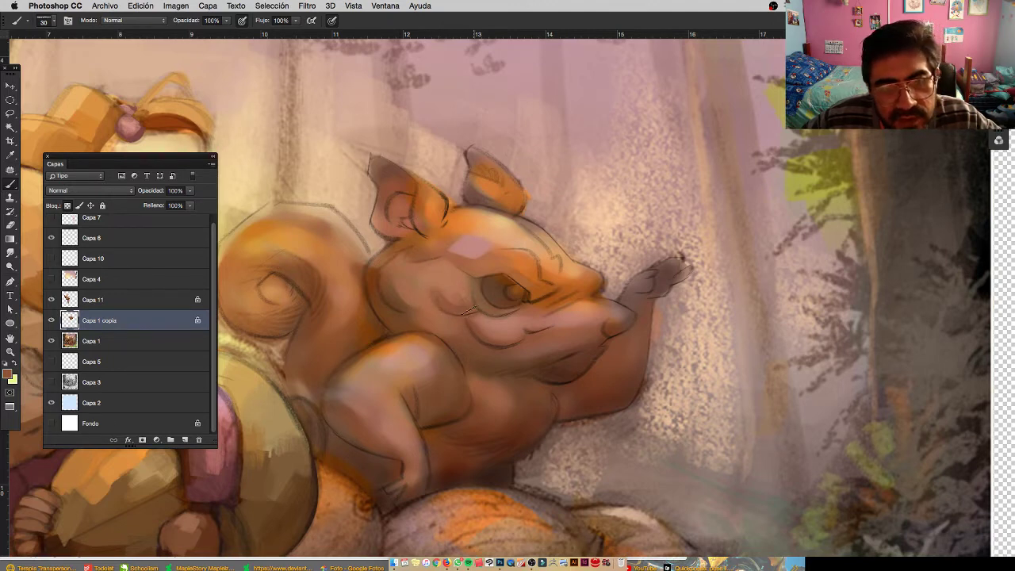
Paint light strokes across the top of the squirrel's forehead and orange ones down the bridge of its snout, using sampled colours
{"action": "left_click", "coordinate": [490, 231], "text": "alt"}
{"action": "mouse_move", "coordinate": [472, 214]}
{"action": "left_mouse_down"}
{"action": "mouse_move", "coordinate": [578, 243]}
{"action": "mouse_move", "coordinate": [523, 224]}
{"action": "left_mouse_up"}
{"action": "left_click", "coordinate": [539, 232], "text": "alt"}
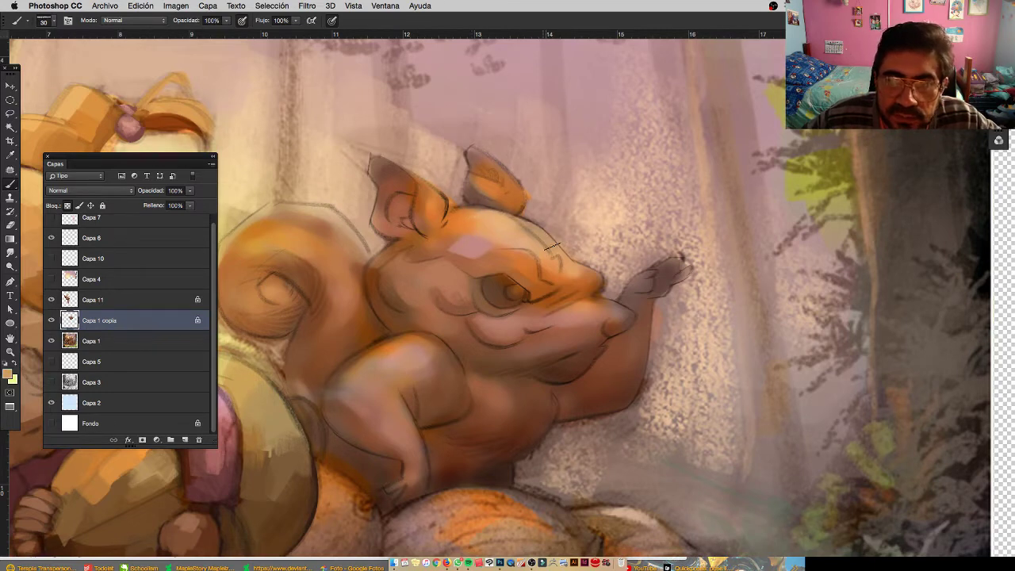
{"action": "left_click", "coordinate": [555, 261], "text": "alt"}
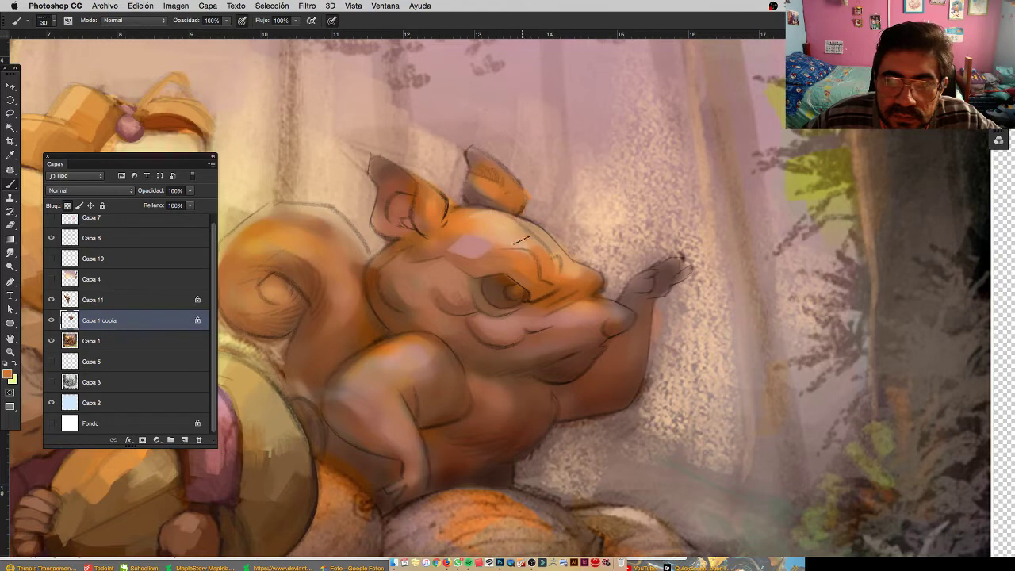
{"action": "left_click_drag", "start_coordinate": [521, 242], "coordinate": [582, 286]}
{"action": "left_click", "coordinate": [562, 272], "text": "alt"}
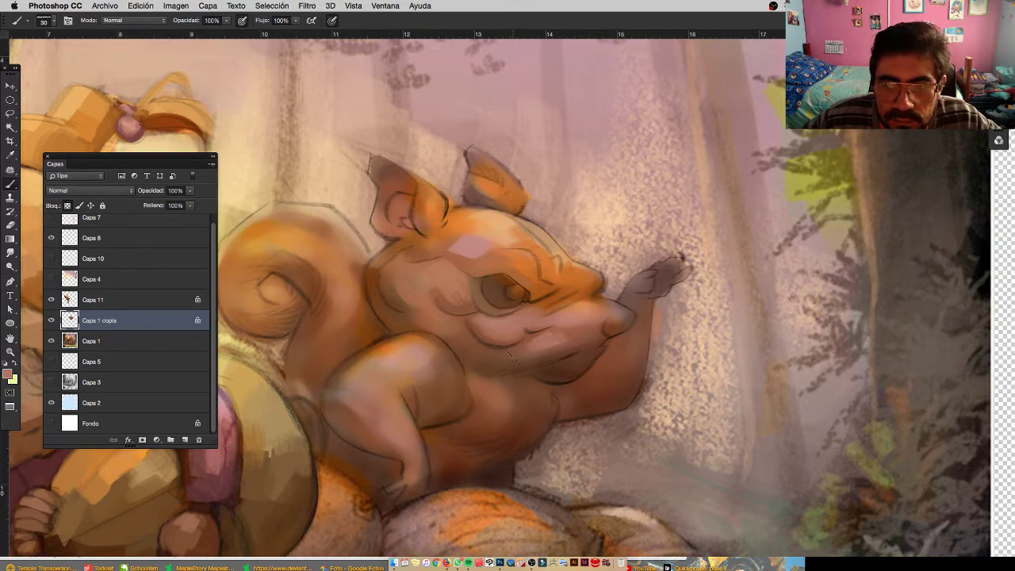
Shade the squirrel's chin and the throat under its jaw with sampled reddish browns
{"action": "left_click", "coordinate": [590, 332], "text": "alt"}
{"action": "left_click_drag", "start_coordinate": [570, 357], "coordinate": [577, 366]}
{"action": "left_click", "coordinate": [559, 370], "text": "alt"}
{"action": "mouse_move", "coordinate": [480, 376]}
{"action": "left_mouse_down"}
{"action": "mouse_move", "coordinate": [460, 370]}
{"action": "mouse_move", "coordinate": [483, 347]}
{"action": "mouse_move", "coordinate": [428, 361]}
{"action": "mouse_move", "coordinate": [478, 362]}
{"action": "left_mouse_up"}
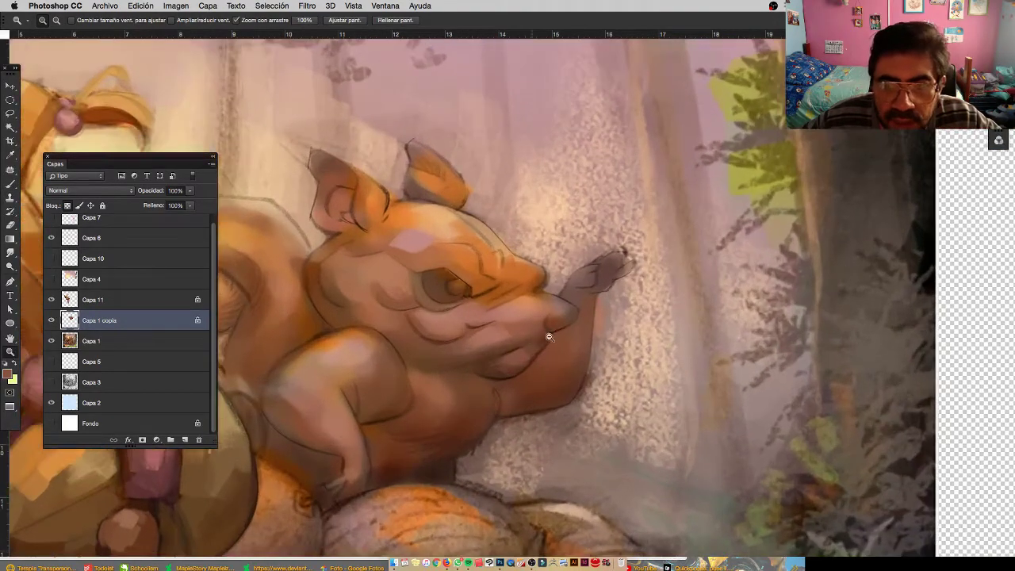
Refine the brow line and inner corner of the squirrel's eye with browns sampled from the head and cheek
{"action": "left_click", "coordinate": [524, 344]}
{"action": "key", "text": "b"}
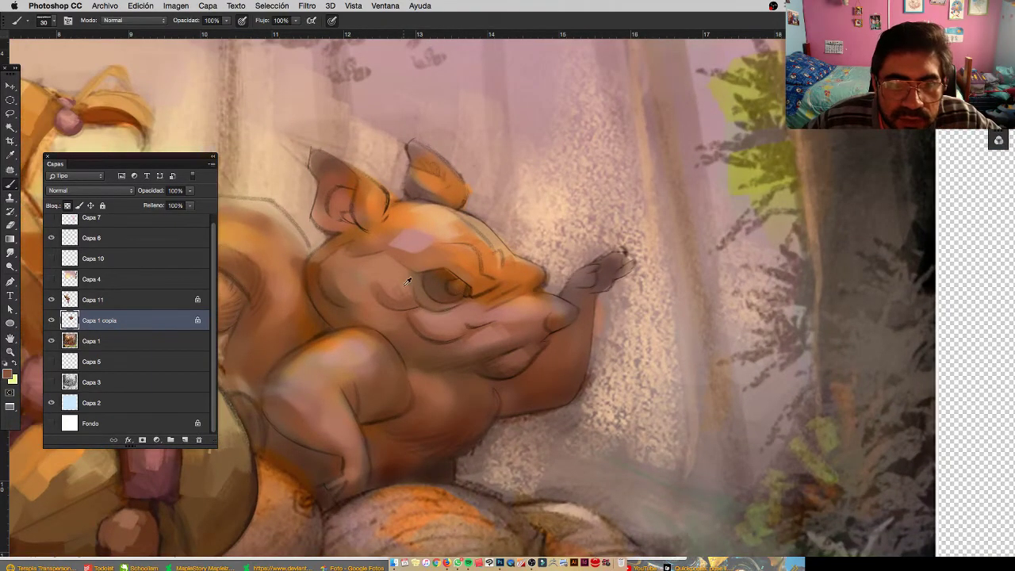
{"action": "left_click", "coordinate": [337, 291], "text": "alt"}
{"action": "left_click_drag", "start_coordinate": [465, 268], "coordinate": [476, 293]}
{"action": "left_click", "coordinate": [413, 306], "text": "alt"}
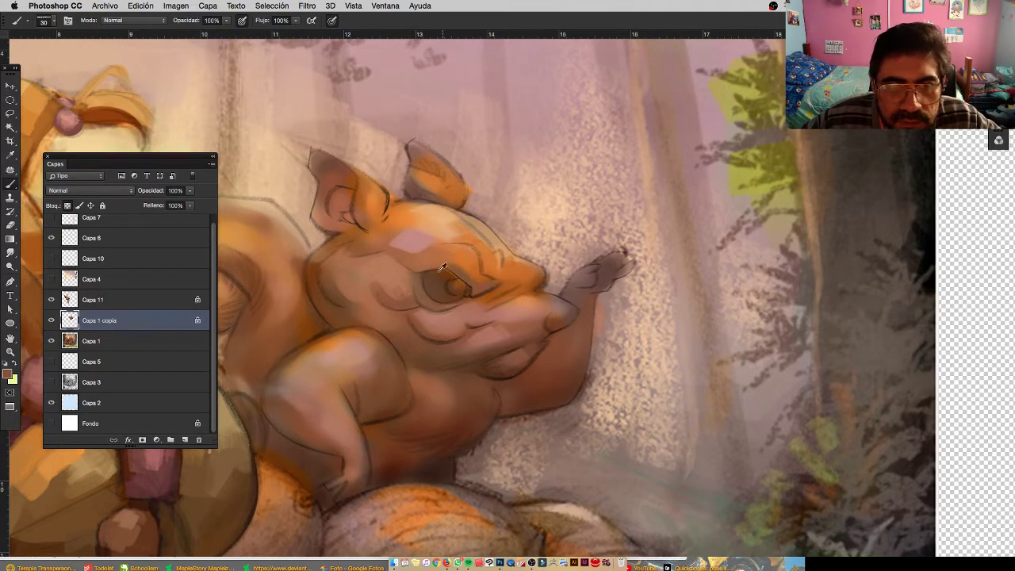
{"action": "left_click_drag", "start_coordinate": [442, 268], "coordinate": [429, 265]}
Model the squirrel's chest with sampled reddish browns, enlarging the brush to 45 px and darkening the underside
{"action": "key", "text": "z"}
{"action": "mouse_move", "coordinate": [448, 307]}
{"action": "left_mouse_down"}
{"action": "mouse_move", "coordinate": [414, 321]}
{"action": "mouse_move", "coordinate": [691, 313]}
{"action": "mouse_move", "coordinate": [462, 303]}
{"action": "left_mouse_up"}
{"action": "left_click_drag", "start_coordinate": [509, 343], "coordinate": [545, 338]}
{"action": "key", "text": "b"}
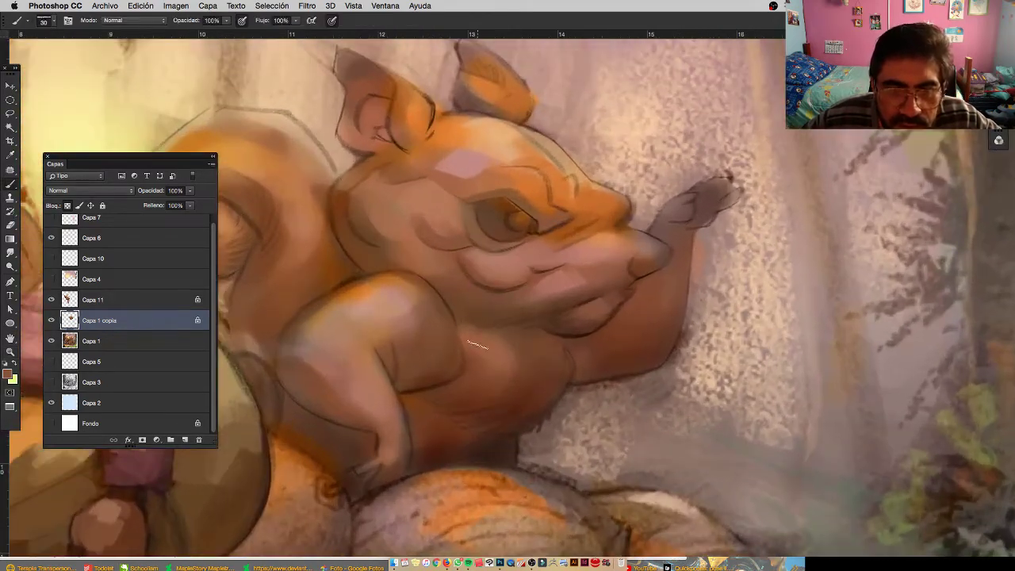
{"action": "left_click", "coordinate": [474, 343], "text": "alt"}
{"action": "left_click_drag", "start_coordinate": [475, 356], "coordinate": [470, 384]}
{"action": "key", "text": "bracketright"}
{"action": "key", "text": "bracketright"}
{"action": "key", "text": "bracketright"}
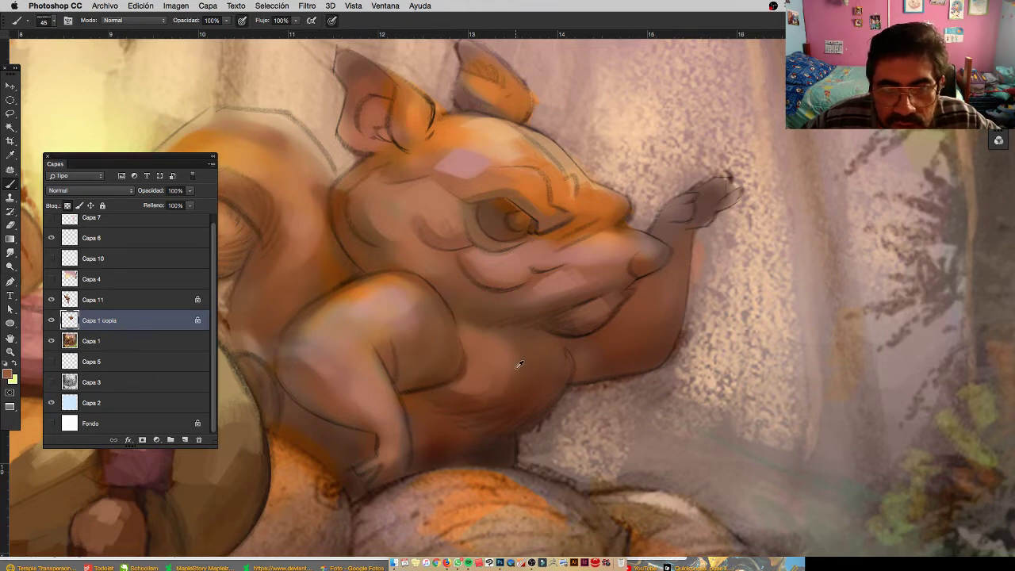
{"action": "left_click", "coordinate": [533, 382], "text": "alt"}
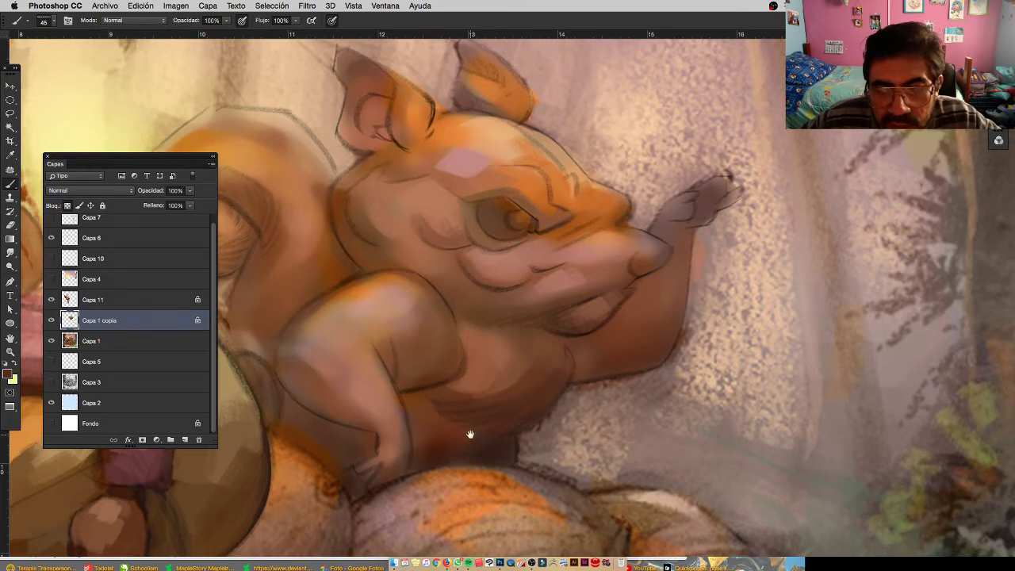
Fill the squirrel's lower belly beside the resting paw with dark reddish-brown patches sampled from the shadow area
{"action": "left_click_drag", "start_coordinate": [471, 435], "coordinate": [488, 406]}
{"action": "left_click", "coordinate": [561, 330], "text": "alt"}
{"action": "scroll", "coordinate": [568, 338], "scroll_direction": "down", "scroll_amount": 3}
{"action": "scroll", "coordinate": [568, 339], "scroll_direction": "left", "scroll_amount": 3}
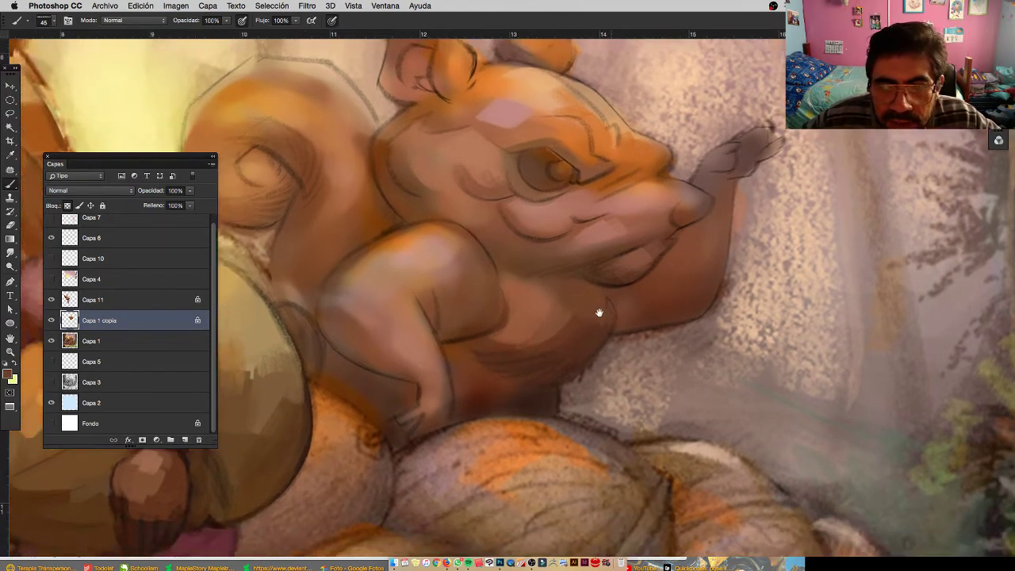
{"action": "mouse_move", "coordinate": [487, 338]}
{"action": "left_mouse_down"}
{"action": "mouse_move", "coordinate": [517, 358]}
{"action": "mouse_move", "coordinate": [494, 377]}
{"action": "mouse_move", "coordinate": [523, 383]}
{"action": "left_mouse_up"}
{"action": "left_click", "coordinate": [509, 374], "text": "alt"}
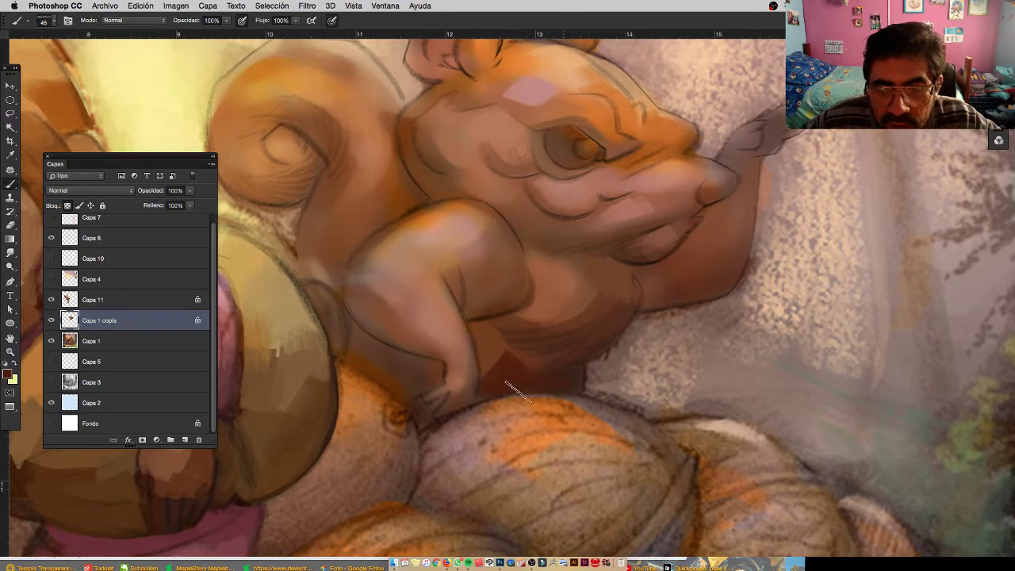
{"action": "mouse_move", "coordinate": [548, 358]}
{"action": "left_mouse_down"}
{"action": "mouse_move", "coordinate": [540, 380]}
{"action": "mouse_move", "coordinate": [477, 397]}
{"action": "left_mouse_up"}
{"action": "left_click", "coordinate": [492, 378], "text": "alt"}
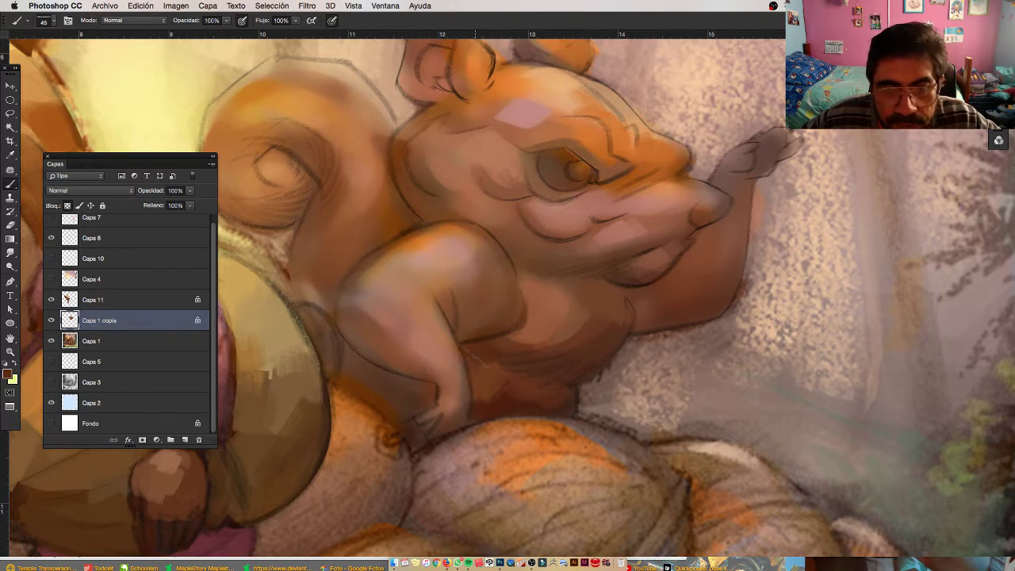
{"action": "left_click_drag", "start_coordinate": [534, 355], "coordinate": [442, 395]}
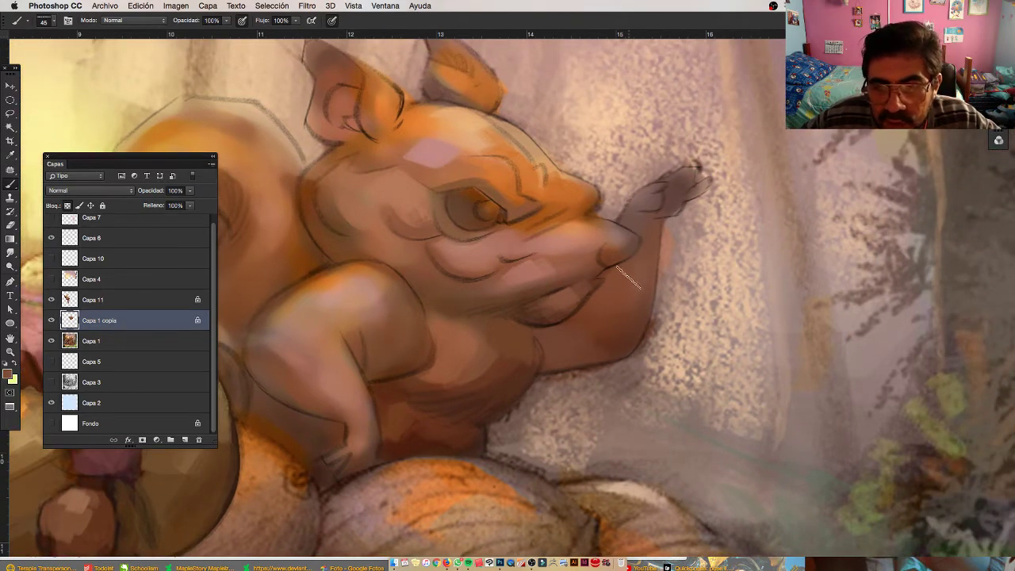
Paint the squirrel's raised arm with brown patches, and rework its wrist and hand in sampled darker tones with a 34 px brush
{"action": "mouse_move", "coordinate": [637, 331]}
{"action": "left_mouse_down"}
{"action": "mouse_move", "coordinate": [626, 311]}
{"action": "mouse_move", "coordinate": [603, 339]}
{"action": "left_mouse_up"}
{"action": "left_click_drag", "start_coordinate": [591, 299], "coordinate": [557, 332]}
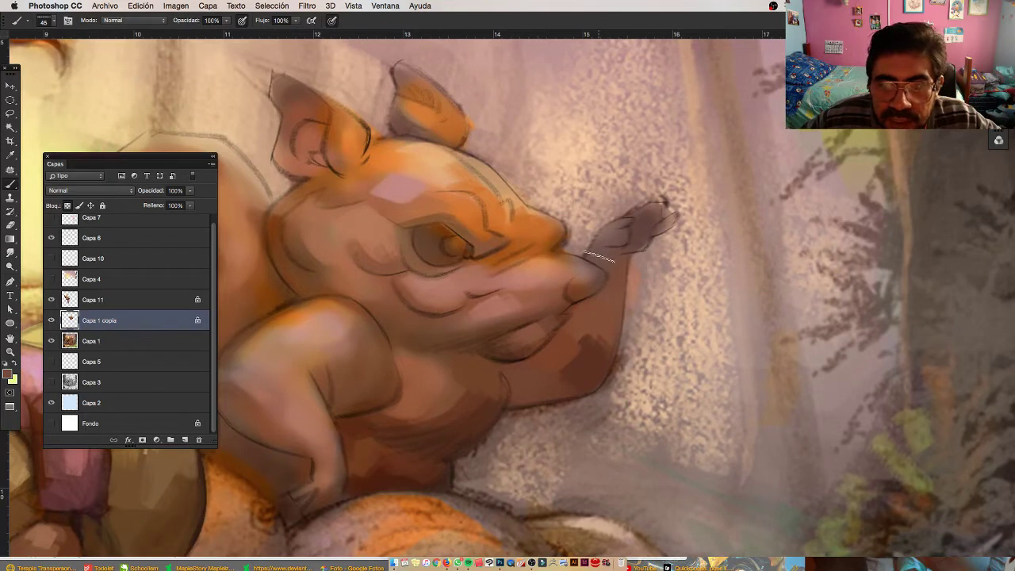
{"action": "left_click_drag", "start_coordinate": [600, 257], "coordinate": [593, 259]}
{"action": "left_click_drag", "start_coordinate": [617, 225], "coordinate": [596, 253]}
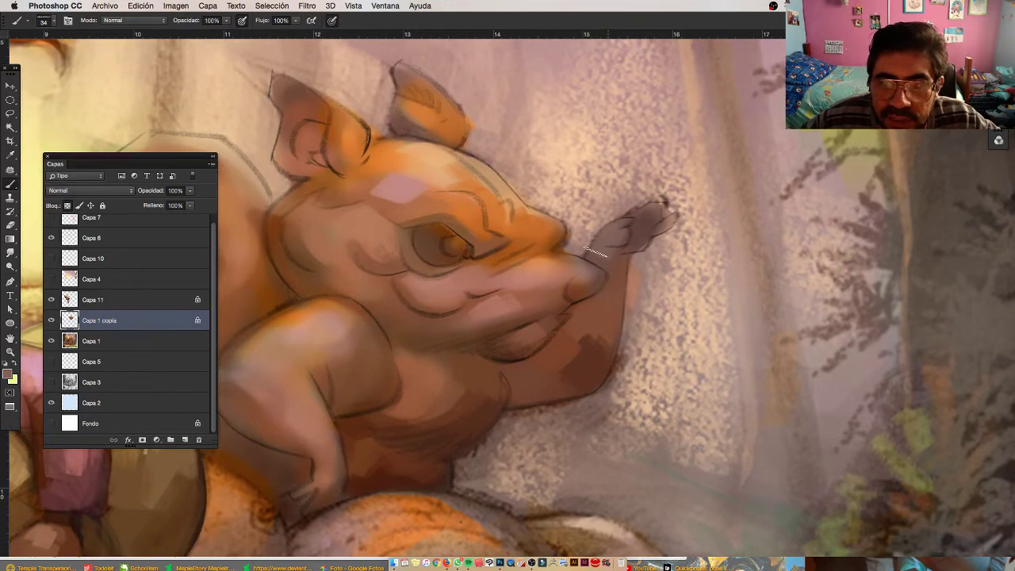
{"action": "left_click", "coordinate": [637, 232], "text": "alt"}
{"action": "mouse_move", "coordinate": [637, 224]}
{"action": "left_mouse_down"}
{"action": "mouse_move", "coordinate": [669, 207]}
{"action": "mouse_move", "coordinate": [647, 239]}
{"action": "left_mouse_up"}
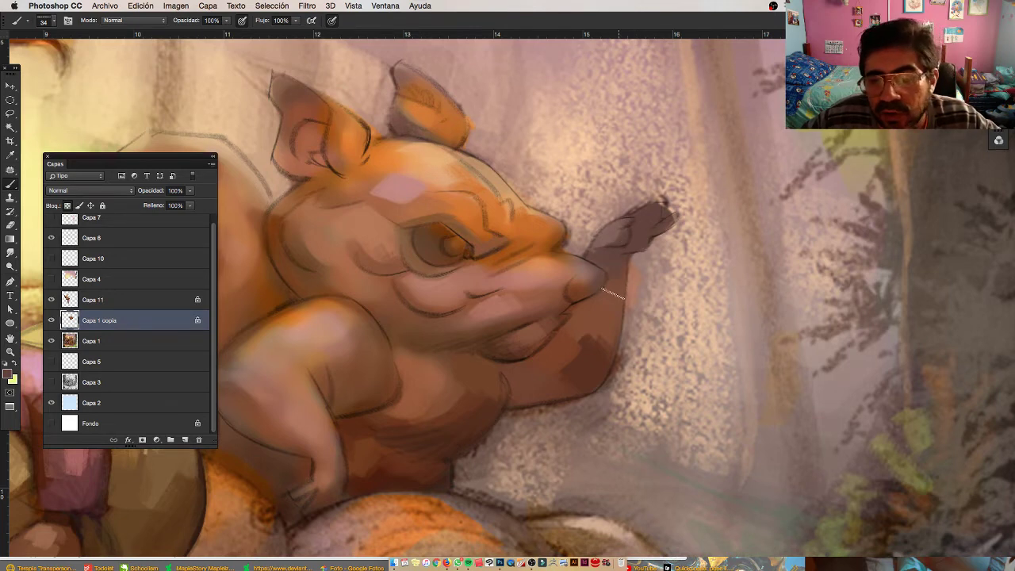
{"action": "left_click", "coordinate": [596, 313], "text": "alt"}
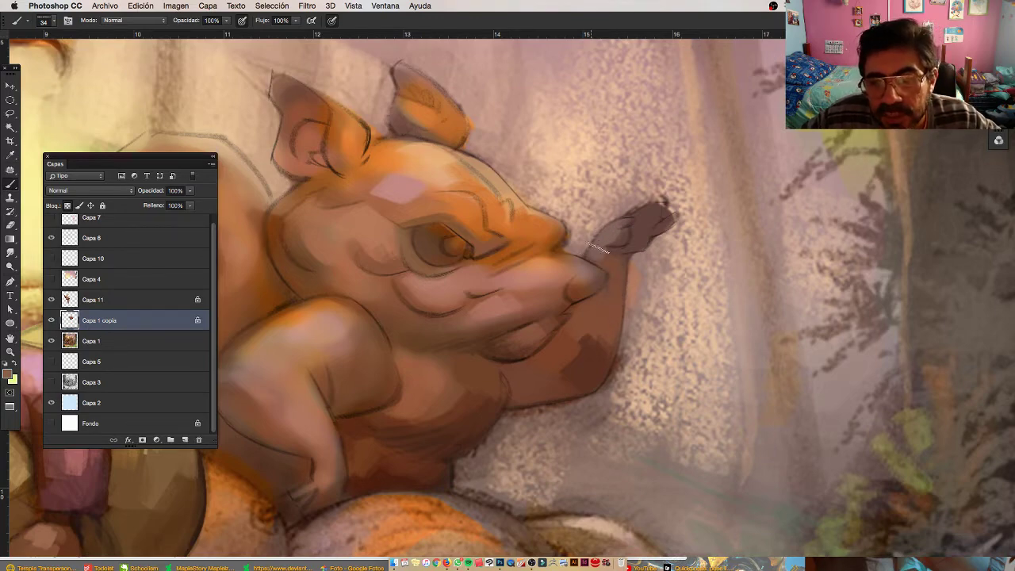
Paint a greyish-pink patch on the squirrel's near upper arm with a 66 px brush and trim its edge with sampled brown
{"action": "key", "text": "z"}
{"action": "left_click_drag", "start_coordinate": [465, 338], "coordinate": [501, 348]}
{"action": "left_click", "coordinate": [501, 346]}
{"action": "key", "text": "b"}
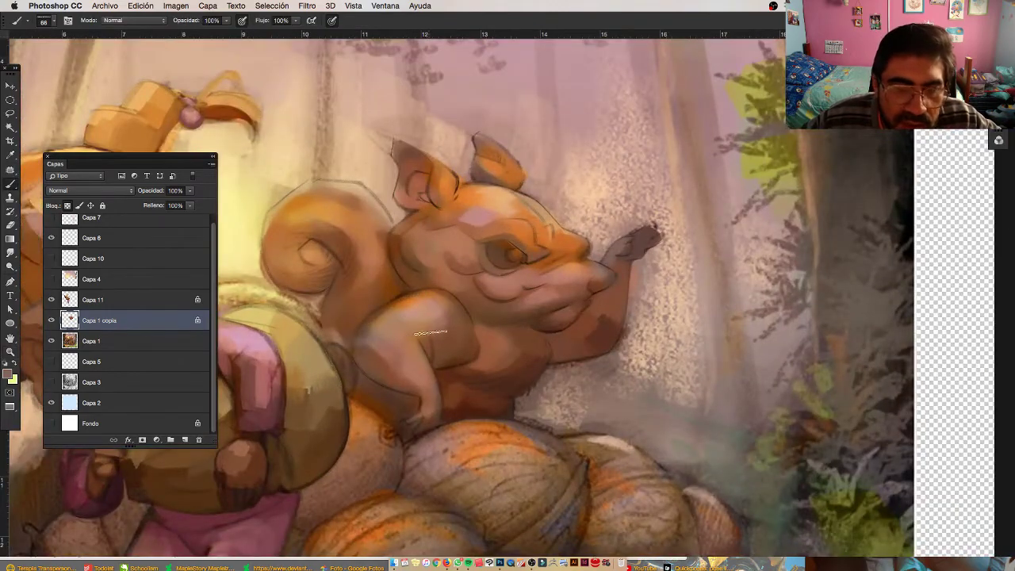
{"action": "left_click_drag", "start_coordinate": [446, 317], "coordinate": [450, 341]}
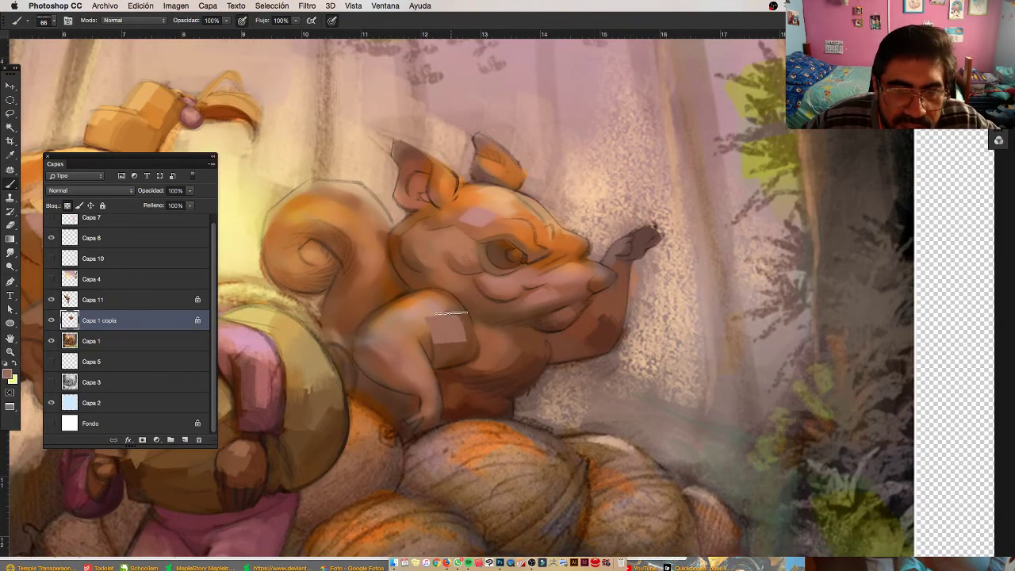
{"action": "left_click", "coordinate": [451, 314], "text": "alt"}
{"action": "left_click_drag", "start_coordinate": [445, 300], "coordinate": [452, 322]}
{"action": "key", "text": "super+z"}
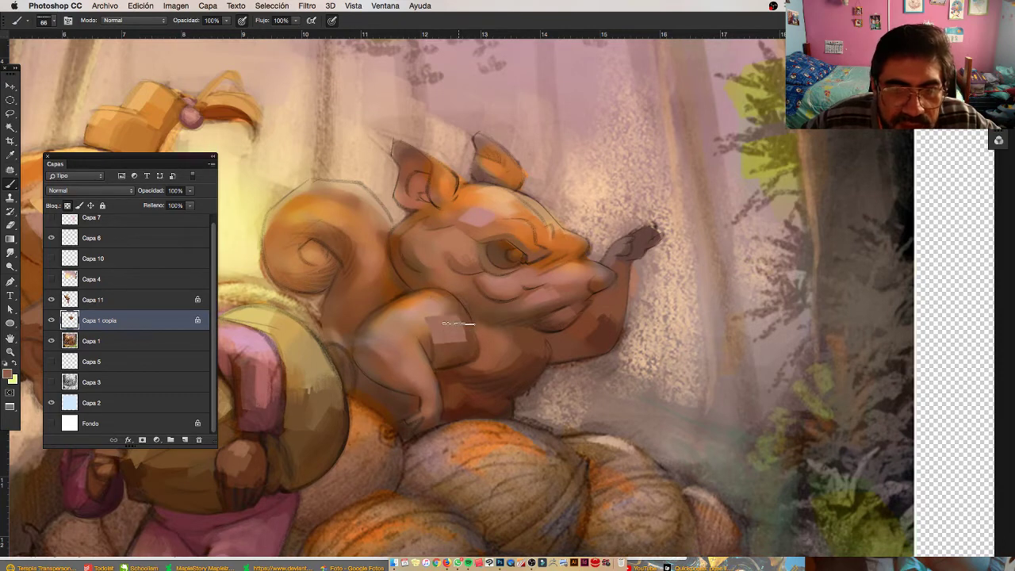
{"action": "left_click_drag", "start_coordinate": [466, 310], "coordinate": [460, 315]}
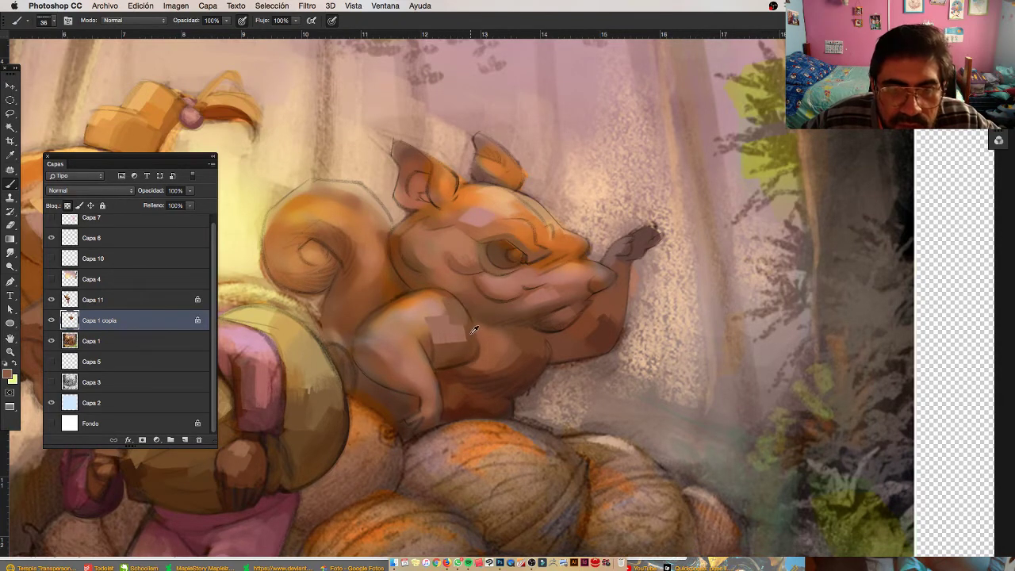
Blend the edges of the upper-arm patch near the elbow crease with sampled browns, using a 36 px brush
{"action": "left_click", "coordinate": [474, 329], "text": "alt"}
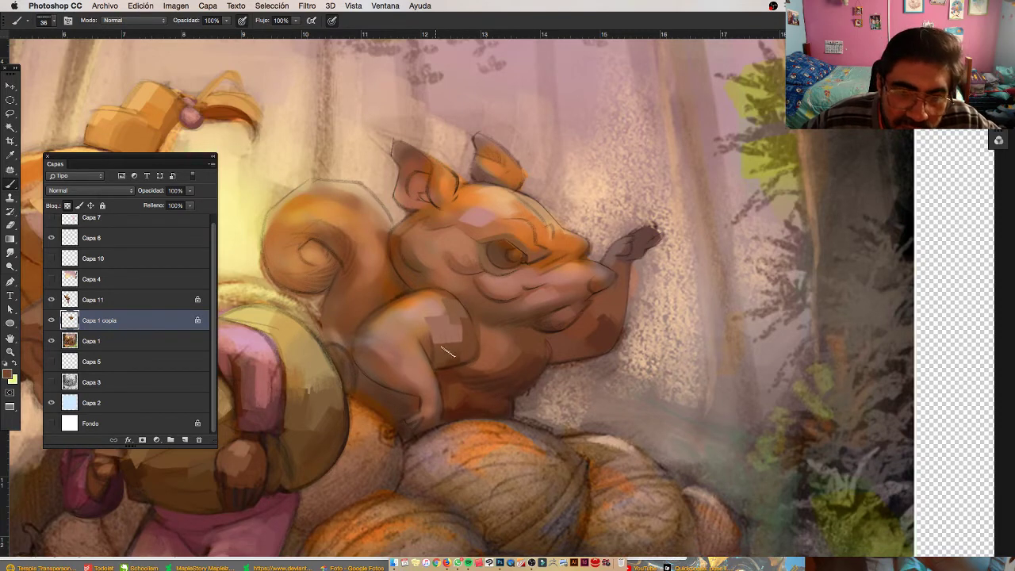
{"action": "left_click", "coordinate": [425, 332], "text": "alt"}
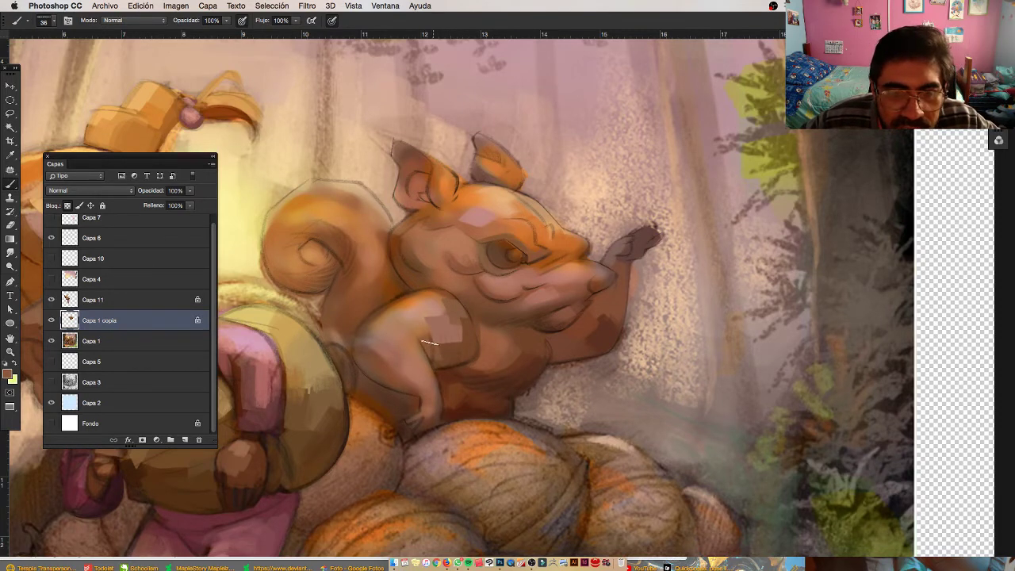
{"action": "left_click", "coordinate": [428, 327], "text": "alt"}
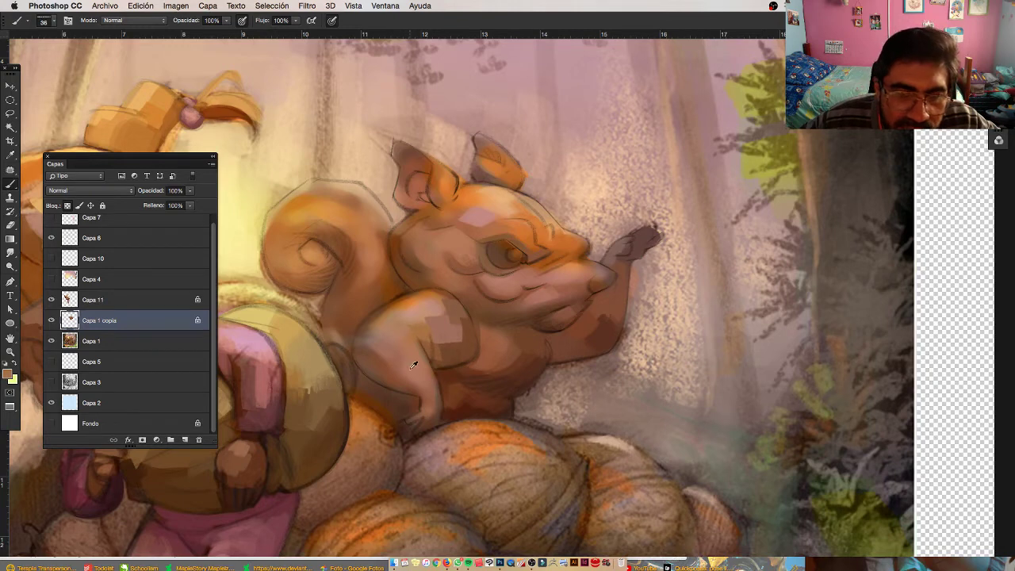
Cover the squirrel's near forearm down to the wrist with sampled pinkish-brown strokes, using a 50 px brush
{"action": "mouse_move", "coordinate": [391, 356]}
{"action": "left_mouse_down"}
{"action": "mouse_move", "coordinate": [404, 345]}
{"action": "mouse_move", "coordinate": [417, 393]}
{"action": "mouse_move", "coordinate": [424, 383]}
{"action": "left_mouse_up"}
{"action": "left_click", "coordinate": [426, 391], "text": "alt"}
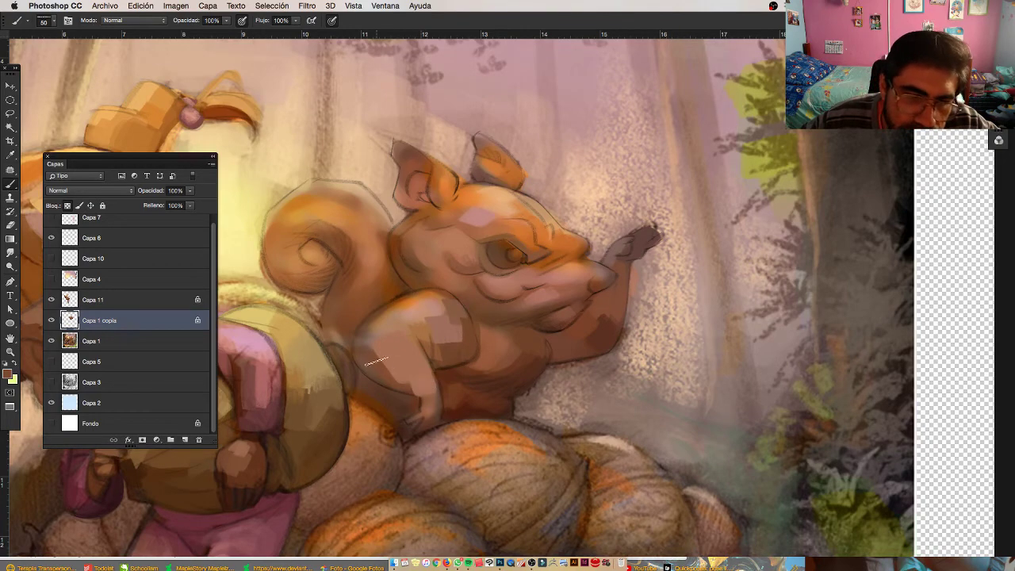
{"action": "left_click_drag", "start_coordinate": [377, 361], "coordinate": [408, 389]}
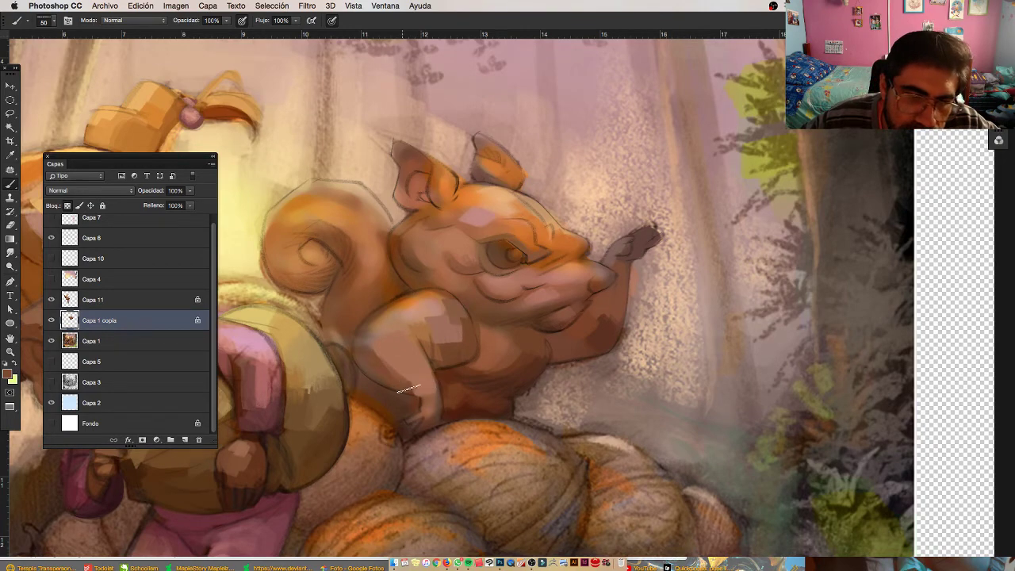
{"action": "left_click", "coordinate": [370, 320], "text": "alt"}
{"action": "key", "text": "super+space"}
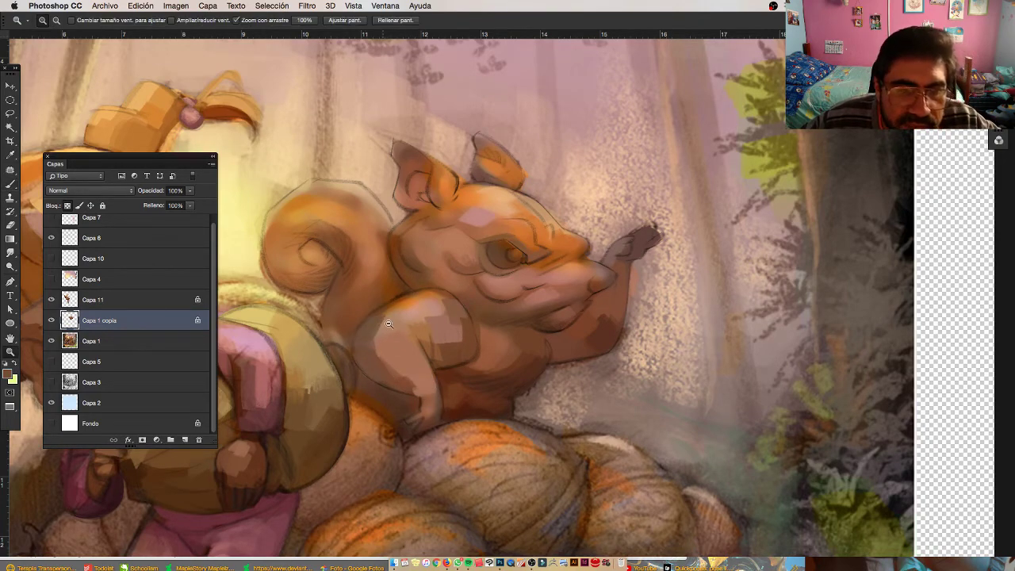
Paint the top of the squirrel's near shoulder with sampled orange and light pinkish patches, using a 50 px brush
{"action": "left_click", "coordinate": [405, 321]}
{"action": "key", "text": "r"}
{"action": "left_click_drag", "start_coordinate": [314, 347], "coordinate": [365, 436]}
{"action": "left_click", "coordinate": [427, 344], "text": "alt"}
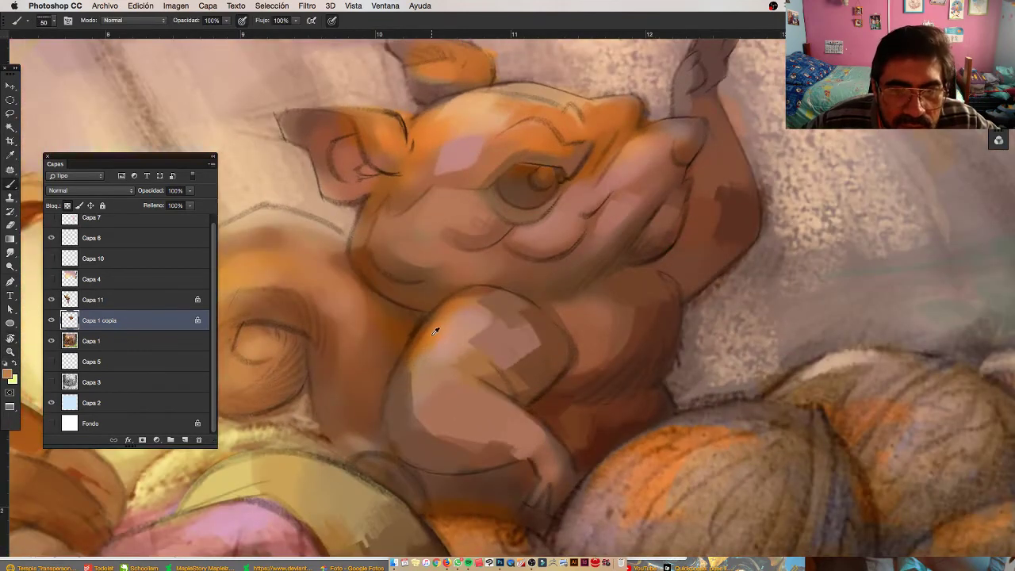
{"action": "mouse_move", "coordinate": [435, 346]}
{"action": "left_mouse_down"}
{"action": "mouse_move", "coordinate": [414, 359]}
{"action": "mouse_move", "coordinate": [408, 379]}
{"action": "mouse_move", "coordinate": [423, 373]}
{"action": "mouse_move", "coordinate": [424, 414]}
{"action": "left_mouse_up"}
{"action": "left_click_drag", "start_coordinate": [442, 370], "coordinate": [460, 344]}
{"action": "left_click", "coordinate": [454, 353], "text": "alt"}
{"action": "left_click", "coordinate": [469, 316], "text": "alt"}
{"action": "mouse_move", "coordinate": [469, 300]}
{"action": "left_mouse_down"}
{"action": "mouse_move", "coordinate": [464, 318]}
{"action": "mouse_move", "coordinate": [448, 307]}
{"action": "mouse_move", "coordinate": [400, 343]}
{"action": "left_mouse_up"}
{"action": "left_click", "coordinate": [468, 320], "text": "alt"}
{"action": "left_click", "coordinate": [475, 296], "text": "alt"}
Refine the outer side of the squirrel's near arm and elbow with sampled pinkish-brown strokes, using a 48 px brush
{"action": "key", "text": "r"}
{"action": "left_click_drag", "start_coordinate": [397, 413], "coordinate": [356, 346]}
{"action": "key", "text": "z"}
{"action": "mouse_move", "coordinate": [434, 331]}
{"action": "left_mouse_down"}
{"action": "mouse_move", "coordinate": [403, 332]}
{"action": "mouse_move", "coordinate": [438, 331]}
{"action": "left_mouse_up"}
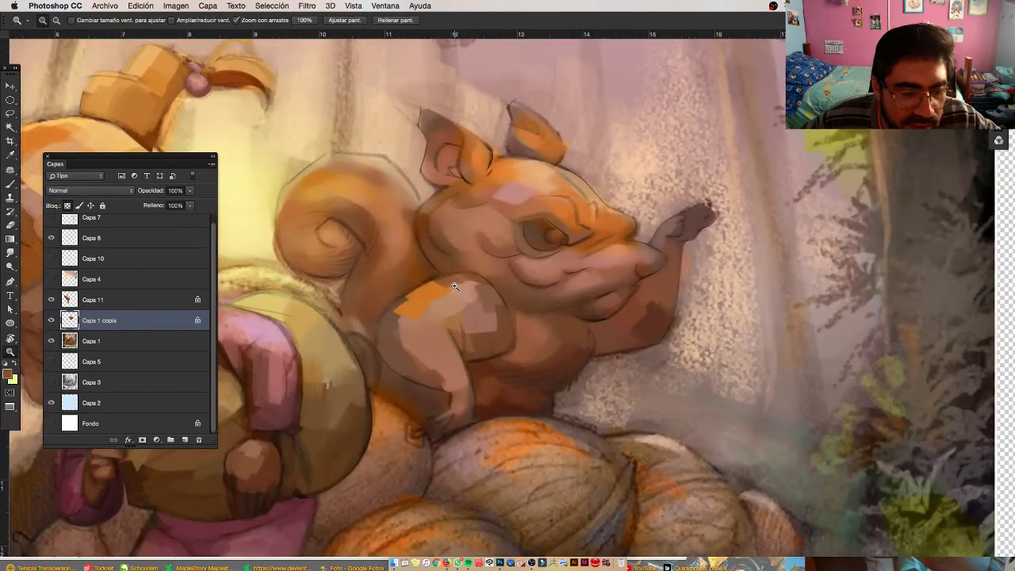
{"action": "left_click_drag", "start_coordinate": [455, 287], "coordinate": [377, 303]}
{"action": "left_click_drag", "start_coordinate": [402, 329], "coordinate": [412, 280]}
{"action": "key", "text": "b"}
{"action": "left_click", "coordinate": [404, 382], "text": "alt"}
{"action": "mouse_move", "coordinate": [379, 356]}
{"action": "left_mouse_down"}
{"action": "mouse_move", "coordinate": [422, 395]}
{"action": "mouse_move", "coordinate": [403, 406]}
{"action": "left_mouse_up"}
{"action": "left_click", "coordinate": [440, 370], "text": "alt"}
{"action": "left_click_drag", "start_coordinate": [409, 369], "coordinate": [451, 394]}
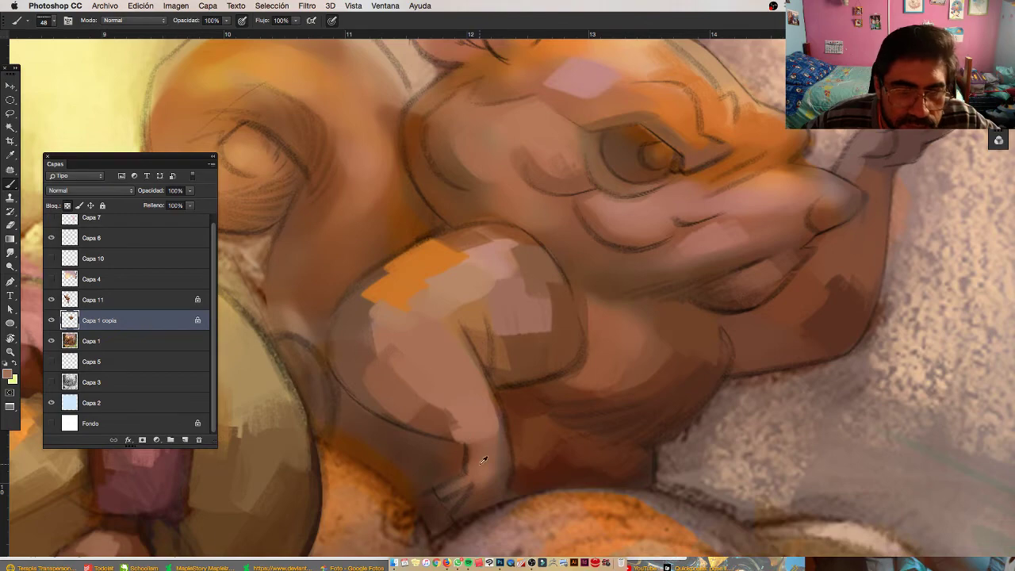
Paint the squirrel's tail along its upper curve and down towards its base with sampled orange and brown strokes, using a 48 px brush
{"action": "key", "text": "z"}
{"action": "mouse_move", "coordinate": [340, 258]}
{"action": "left_mouse_down"}
{"action": "mouse_move", "coordinate": [300, 257]}
{"action": "mouse_move", "coordinate": [480, 325]}
{"action": "left_mouse_up"}
{"action": "key", "text": "b"}
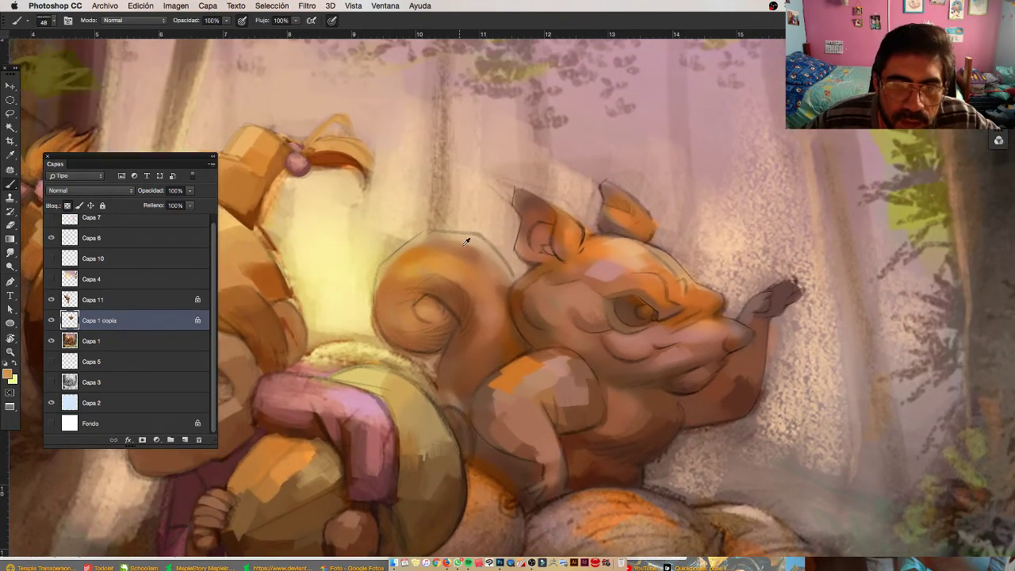
{"action": "left_click", "coordinate": [51, 324]}
{"action": "left_click", "coordinate": [51, 321]}
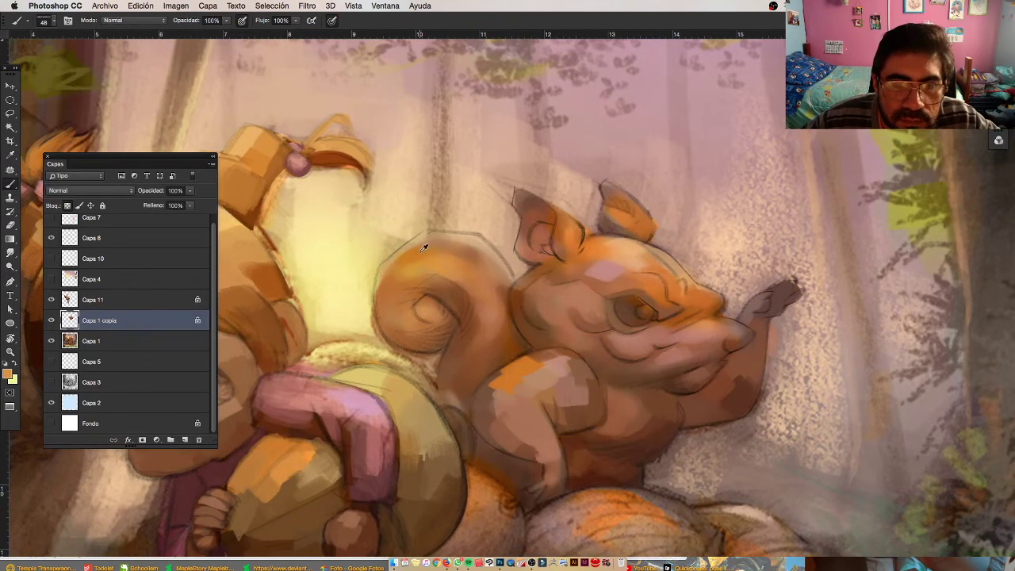
{"action": "mouse_move", "coordinate": [418, 254]}
{"action": "left_mouse_down"}
{"action": "mouse_move", "coordinate": [456, 236]}
{"action": "mouse_move", "coordinate": [506, 281]}
{"action": "mouse_move", "coordinate": [499, 262]}
{"action": "left_mouse_up"}
{"action": "left_click", "coordinate": [508, 292], "text": "alt"}
{"action": "left_click_drag", "start_coordinate": [502, 323], "coordinate": [510, 349]}
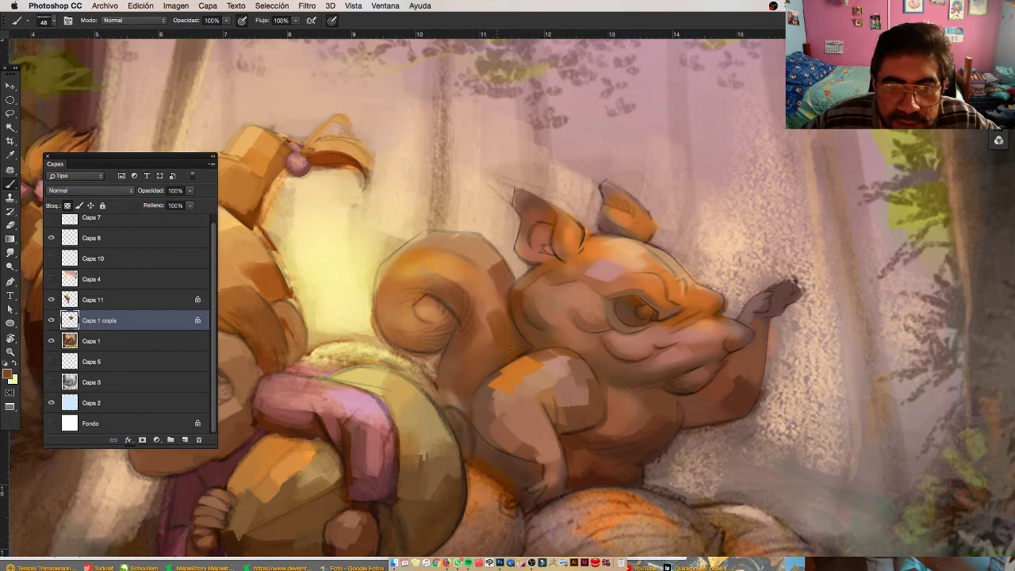
{"action": "mouse_move", "coordinate": [479, 312]}
{"action": "left_mouse_down"}
{"action": "mouse_move", "coordinate": [476, 348]}
{"action": "mouse_move", "coordinate": [479, 283]}
{"action": "mouse_move", "coordinate": [498, 286]}
{"action": "left_mouse_up"}
{"action": "left_click", "coordinate": [468, 272], "text": "alt"}
{"action": "left_click", "coordinate": [481, 251], "text": "alt"}
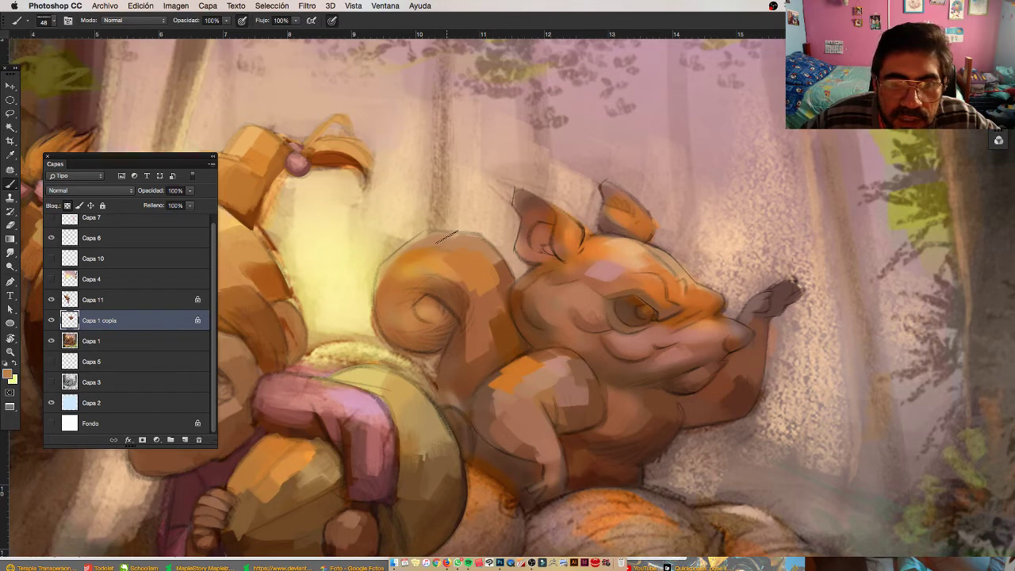
Paint the tail's outer edge and the centre and underside of its spiral with sampled orange-brown and lighter tones
{"action": "mouse_move", "coordinate": [436, 245]}
{"action": "left_mouse_down"}
{"action": "mouse_move", "coordinate": [477, 248]}
{"action": "mouse_move", "coordinate": [418, 239]}
{"action": "mouse_move", "coordinate": [428, 233]}
{"action": "mouse_move", "coordinate": [378, 278]}
{"action": "mouse_move", "coordinate": [394, 258]}
{"action": "left_mouse_up"}
{"action": "left_click", "coordinate": [380, 293], "text": "alt"}
{"action": "left_click_drag", "start_coordinate": [379, 294], "coordinate": [381, 271]}
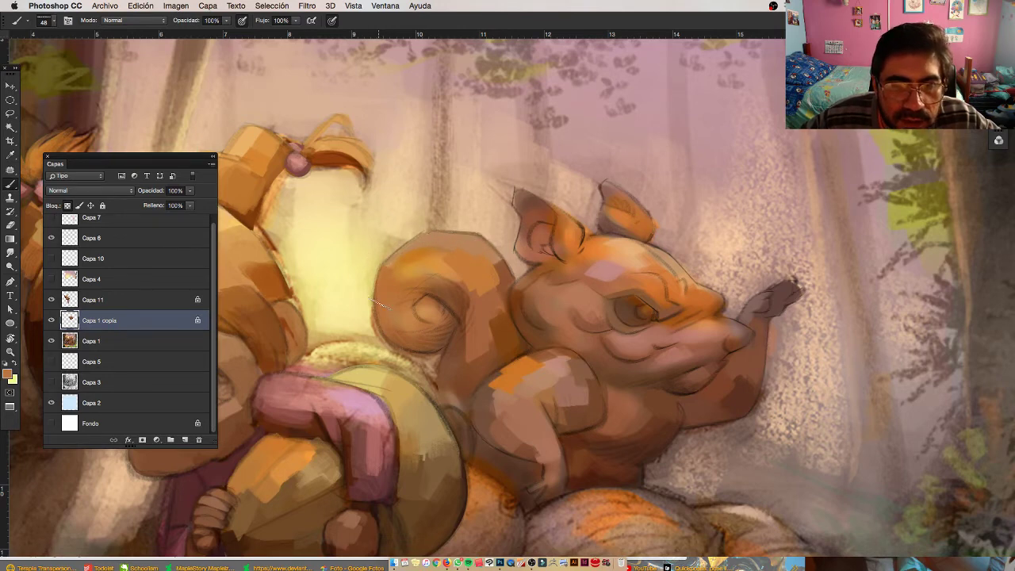
{"action": "left_click", "coordinate": [423, 308], "text": "alt"}
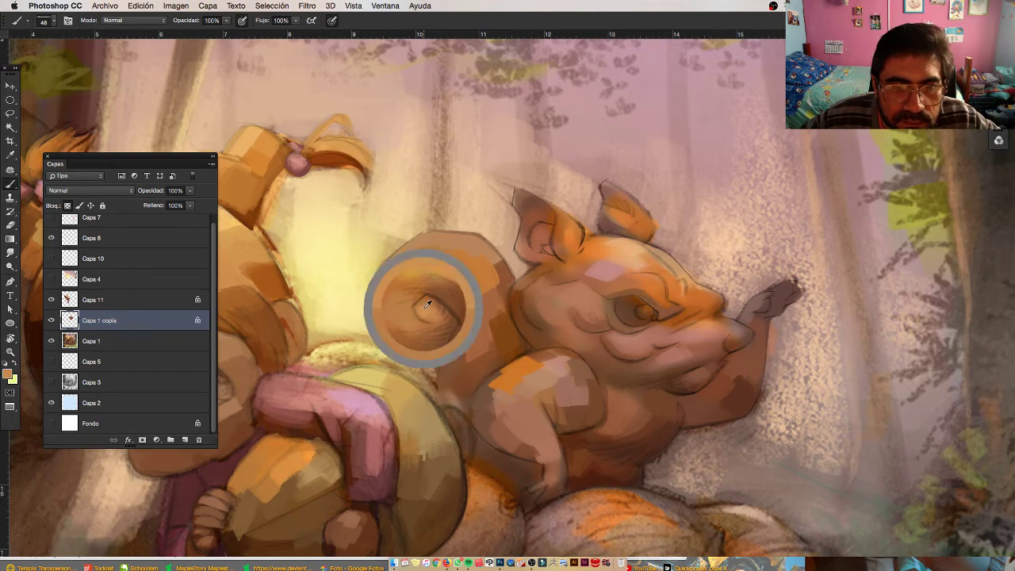
{"action": "mouse_move", "coordinate": [431, 302]}
{"action": "left_mouse_down"}
{"action": "mouse_move", "coordinate": [424, 312]}
{"action": "mouse_move", "coordinate": [414, 293]}
{"action": "mouse_move", "coordinate": [457, 307]}
{"action": "left_mouse_up"}
{"action": "left_click", "coordinate": [430, 281], "text": "alt"}
{"action": "left_click", "coordinate": [445, 294], "text": "alt"}
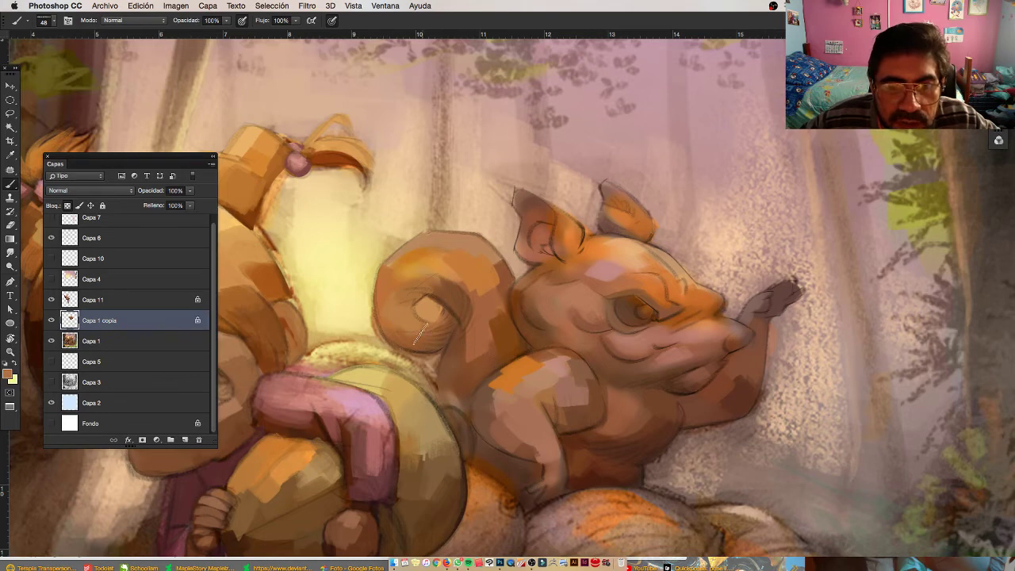
{"action": "mouse_move", "coordinate": [424, 341]}
{"action": "left_mouse_down"}
{"action": "mouse_move", "coordinate": [456, 332]}
{"action": "mouse_move", "coordinate": [397, 341]}
{"action": "left_mouse_up"}
{"action": "left_click", "coordinate": [454, 353], "text": "alt"}
{"action": "left_click", "coordinate": [392, 327], "text": "alt"}
Show Capa 4, place it directly below Capa 1 copia, and hide it again
{"action": "key", "text": "z"}
{"action": "left_click_drag", "start_coordinate": [487, 336], "coordinate": [484, 322]}
{"action": "left_click_drag", "start_coordinate": [550, 325], "coordinate": [582, 336]}
{"action": "mouse_move", "coordinate": [553, 339]}
{"action": "left_mouse_down"}
{"action": "mouse_move", "coordinate": [538, 311]}
{"action": "mouse_move", "coordinate": [557, 321]}
{"action": "left_mouse_up"}
{"action": "left_click_drag", "start_coordinate": [510, 345], "coordinate": [531, 319]}
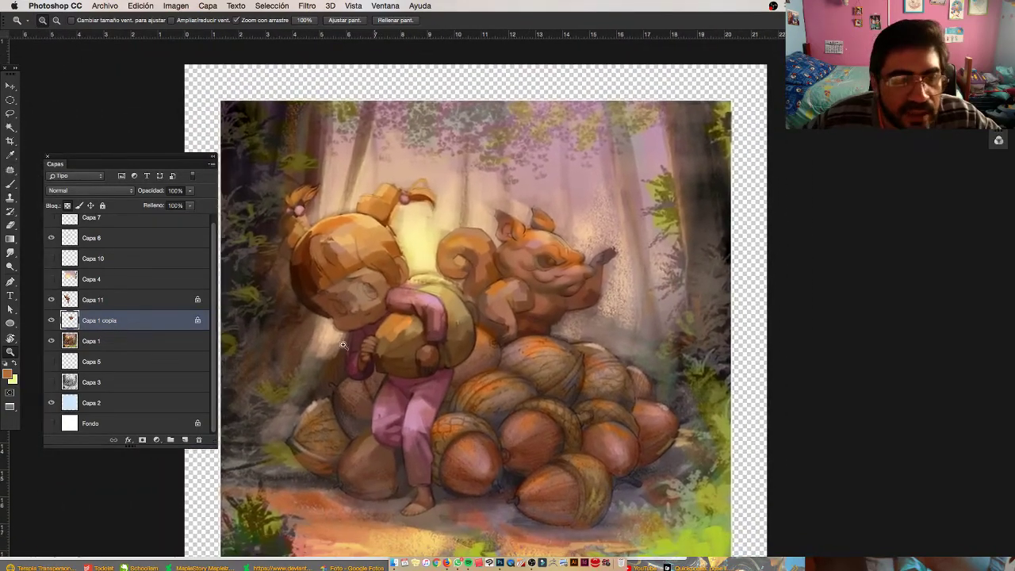
{"action": "left_click", "coordinate": [50, 279]}
{"action": "left_click_drag", "start_coordinate": [70, 280], "coordinate": [71, 333]}
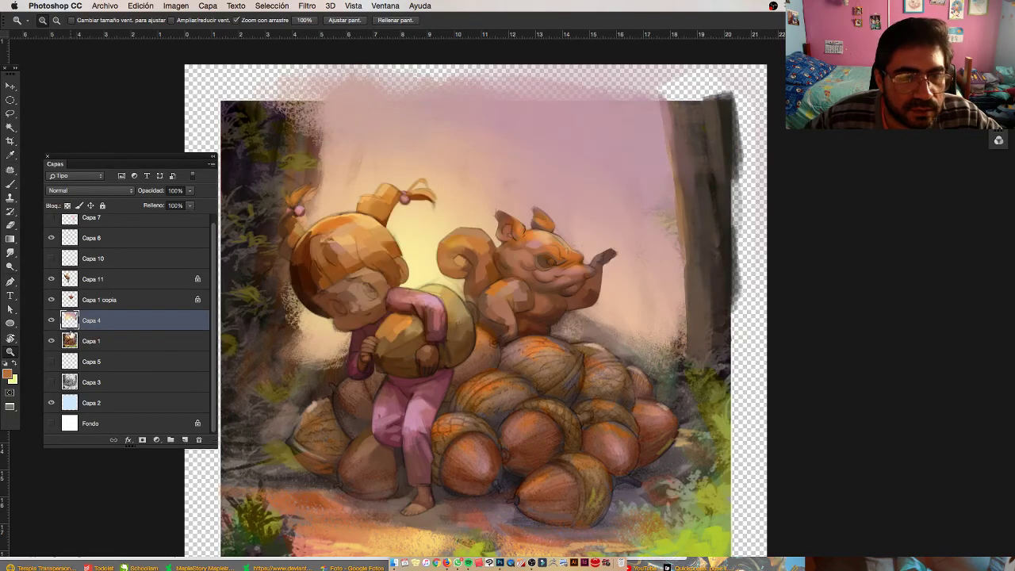
{"action": "left_click", "coordinate": [51, 320]}
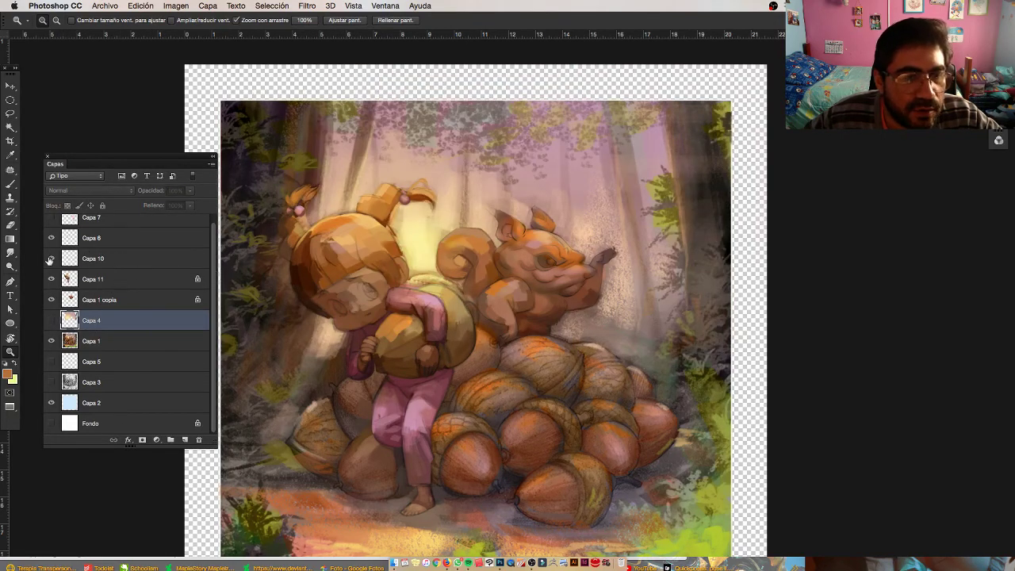
Make Capa 10 visible and active, and set the foreground colour to bright cyan
{"action": "left_click", "coordinate": [74, 262]}
{"action": "key", "text": "super+t"}
{"action": "key", "text": "Return"}
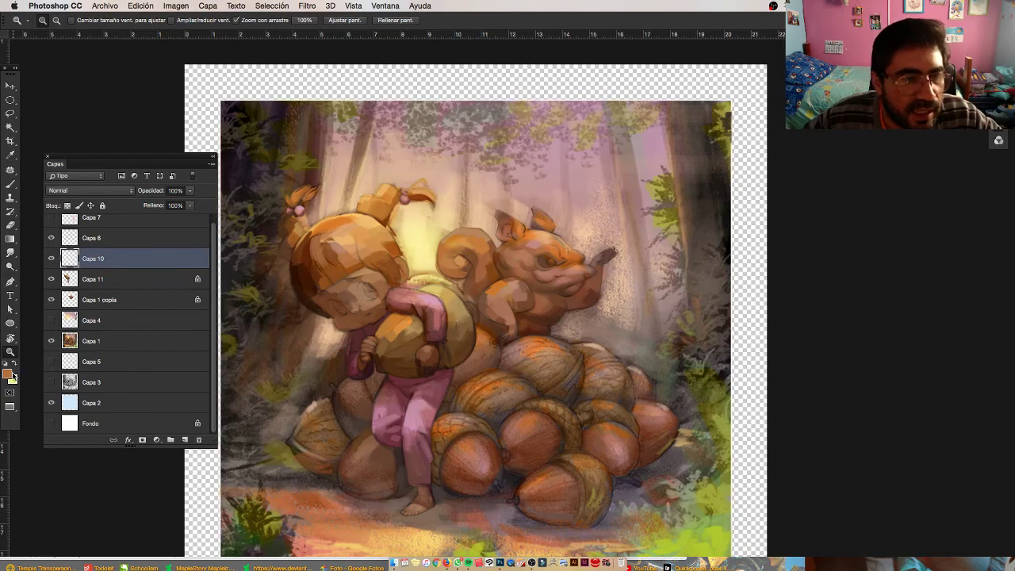
{"action": "left_click", "coordinate": [8, 373]}
{"action": "left_click", "coordinate": [653, 188]}
{"action": "left_click_drag", "start_coordinate": [632, 146], "coordinate": [648, 120]}
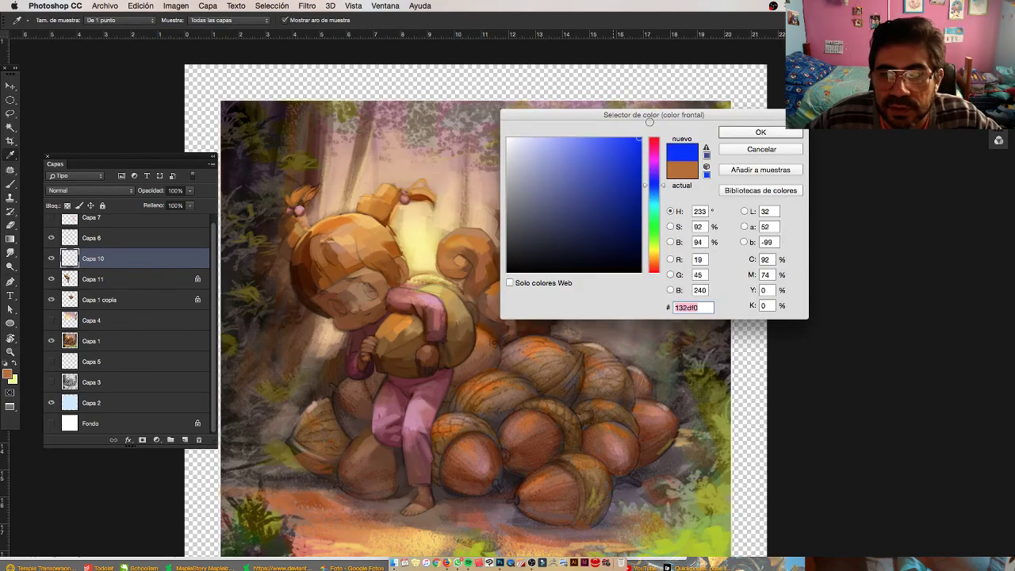
{"action": "left_click", "coordinate": [658, 204]}
{"action": "left_click", "coordinate": [731, 136]}
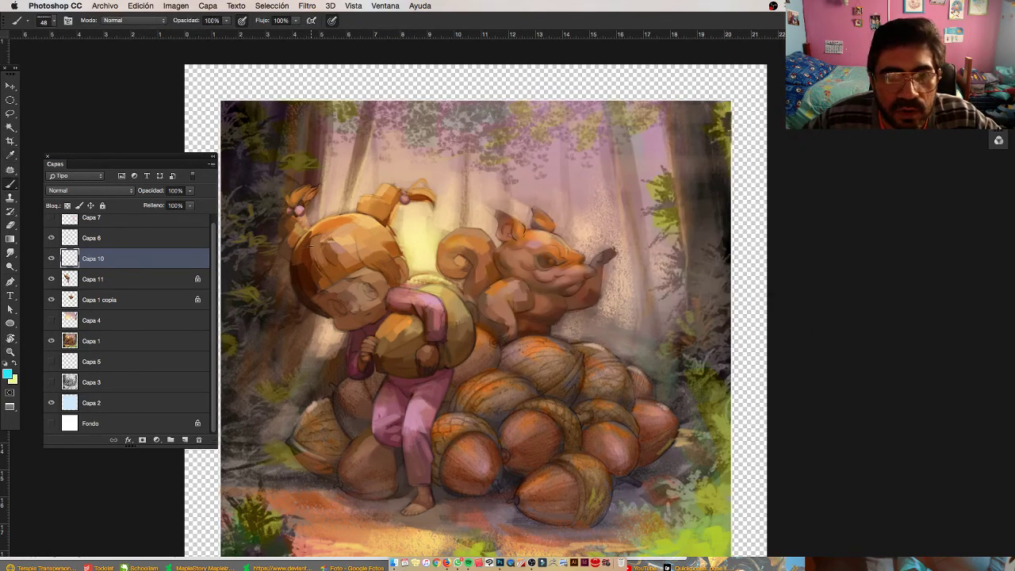
Handwrite large letters "WIP" in cyan across the girl and squirrel on Capa 10
{"action": "mouse_move", "coordinate": [305, 238]}
{"action": "left_mouse_down"}
{"action": "mouse_move", "coordinate": [374, 238]}
{"action": "mouse_move", "coordinate": [419, 213]}
{"action": "mouse_move", "coordinate": [499, 305]}
{"action": "left_mouse_up"}
{"action": "left_click_drag", "start_coordinate": [496, 227], "coordinate": [559, 280]}
{"action": "left_click_drag", "start_coordinate": [480, 198], "coordinate": [506, 235]}
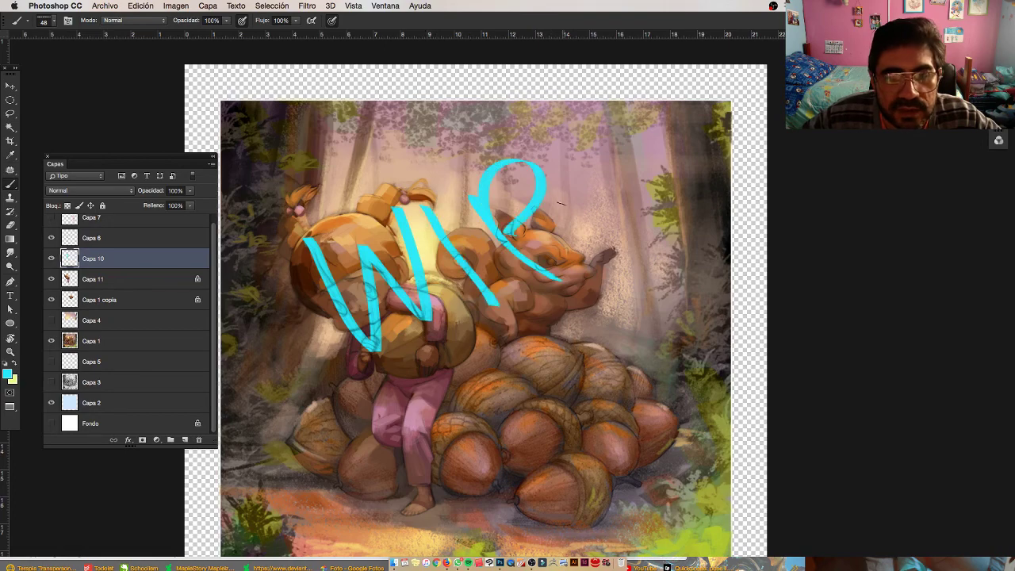
Place Capa 10 above Capa 6, and scale the WIP lettering down into the painting's upper-right area
{"action": "left_click_drag", "start_coordinate": [127, 271], "coordinate": [129, 229]}
{"action": "key", "text": "ctrl+t"}
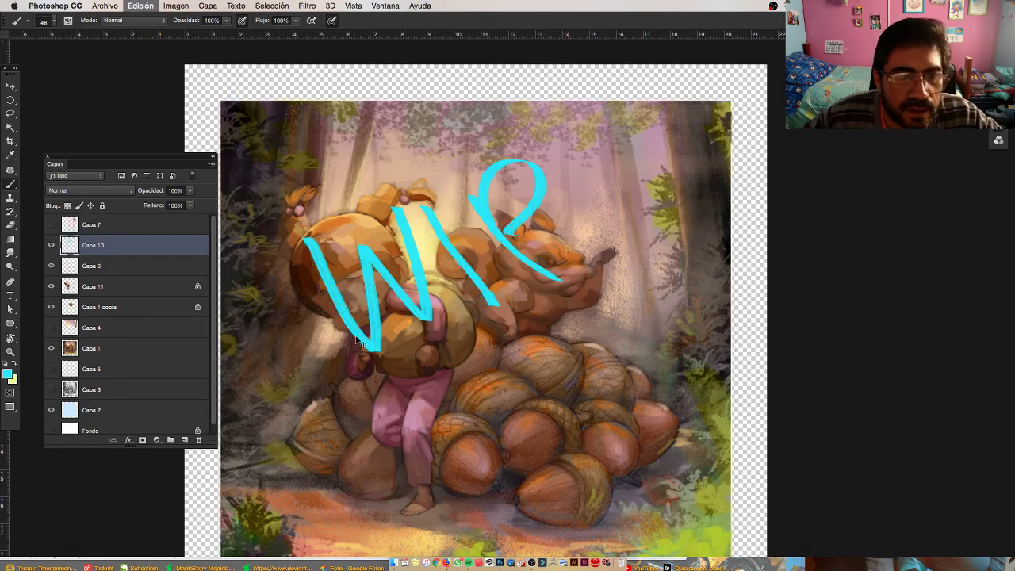
{"action": "left_click_drag", "start_coordinate": [308, 354], "coordinate": [403, 279]}
{"action": "left_click_drag", "start_coordinate": [517, 200], "coordinate": [652, 158]}
{"action": "key", "text": "Return"}
Hide the interface panels to view the whole painting, and switch to another application
{"action": "key", "text": "Tab"}
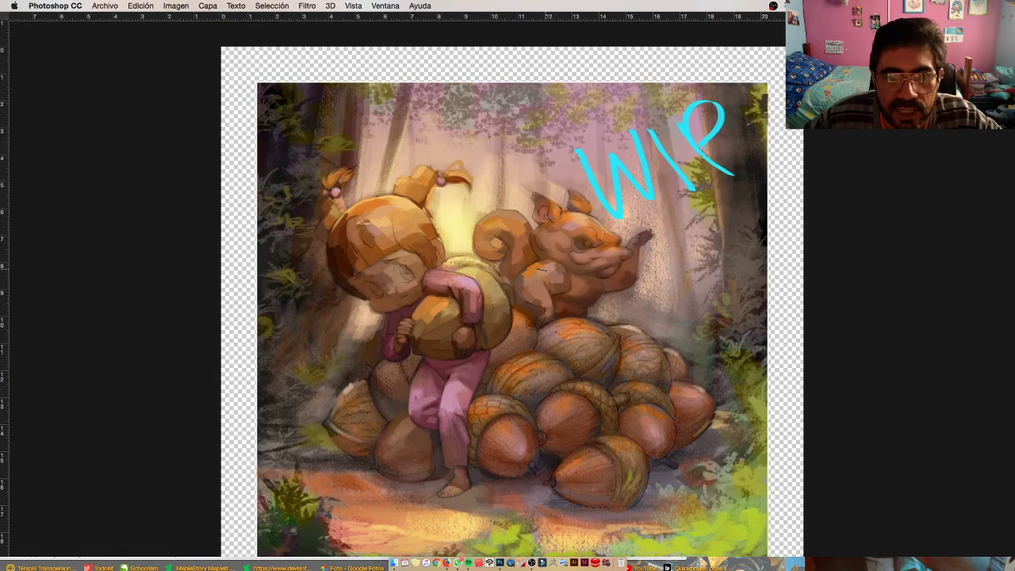
{"action": "scroll", "coordinate": [539, 275], "scroll_direction": "up", "scroll_amount": 3}
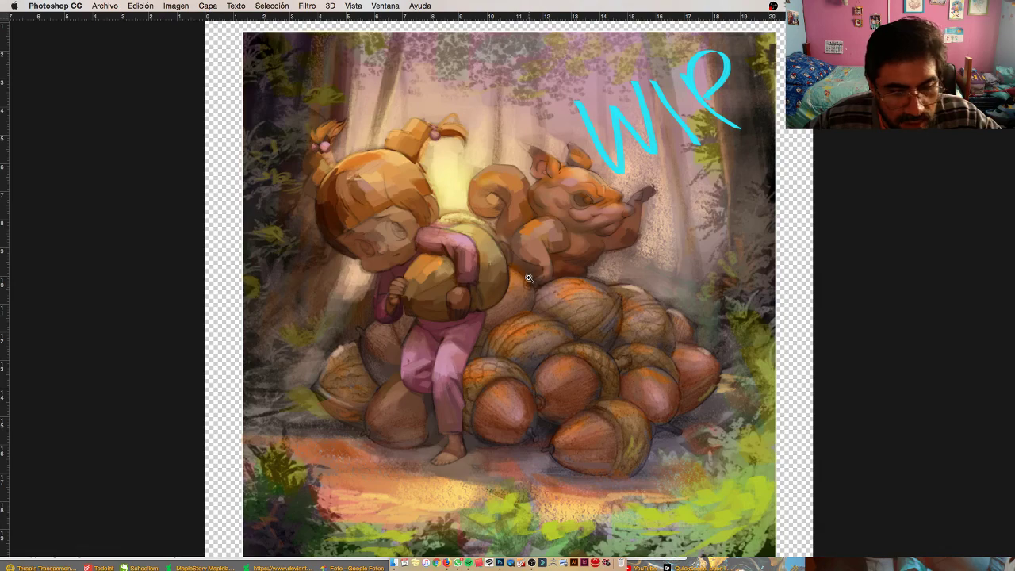
{"action": "key", "text": "super+Tab"}
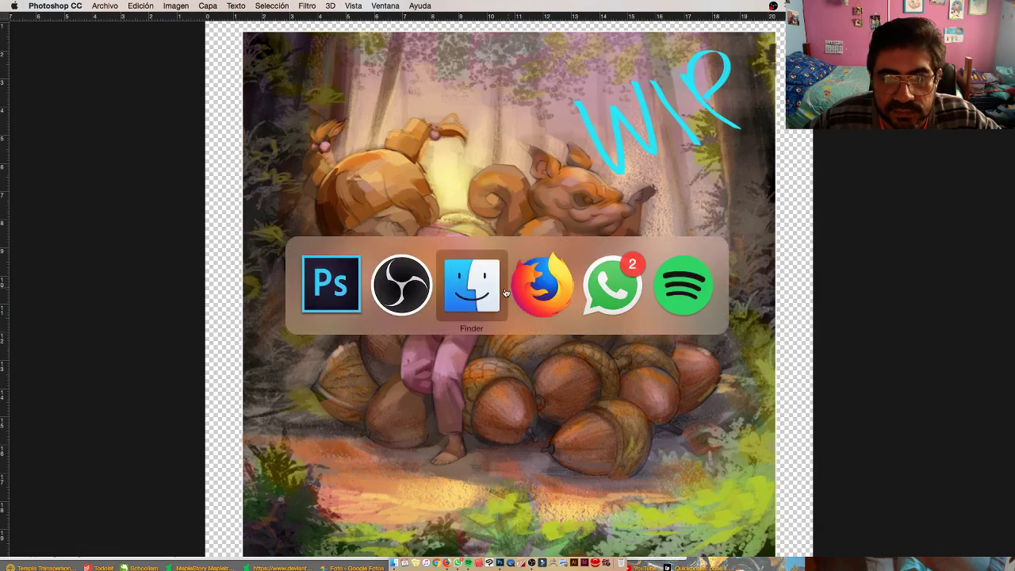